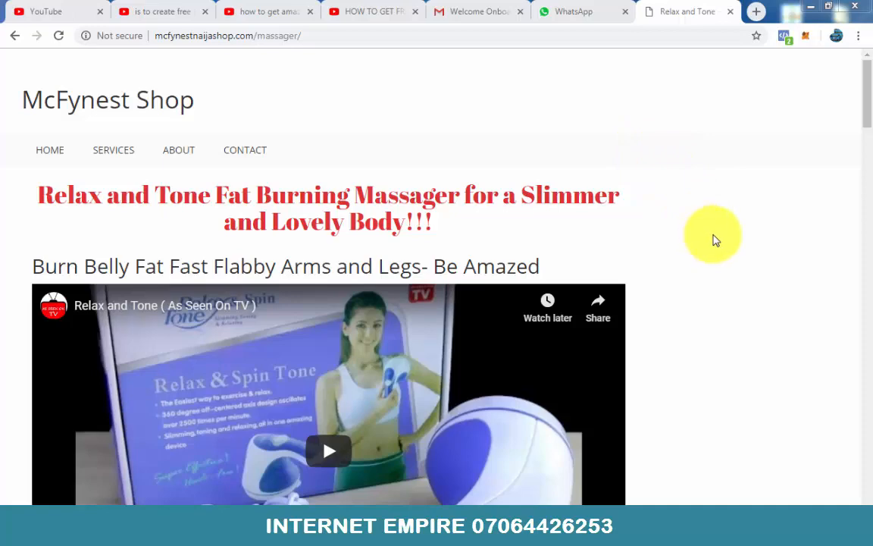
Step: Examine the massager sales page from its headline and video through the ordering instructions down to the order form fields
mouse_move(867, 92)
left_mouse_down()
mouse_move(866, 105)
mouse_move(865, 74)
left_mouse_up()
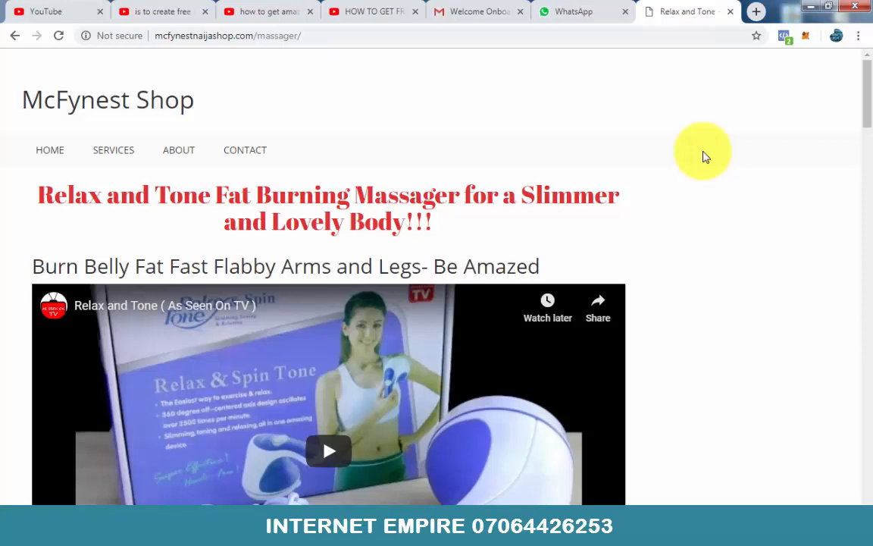
scroll(606, 203, "down", 2)
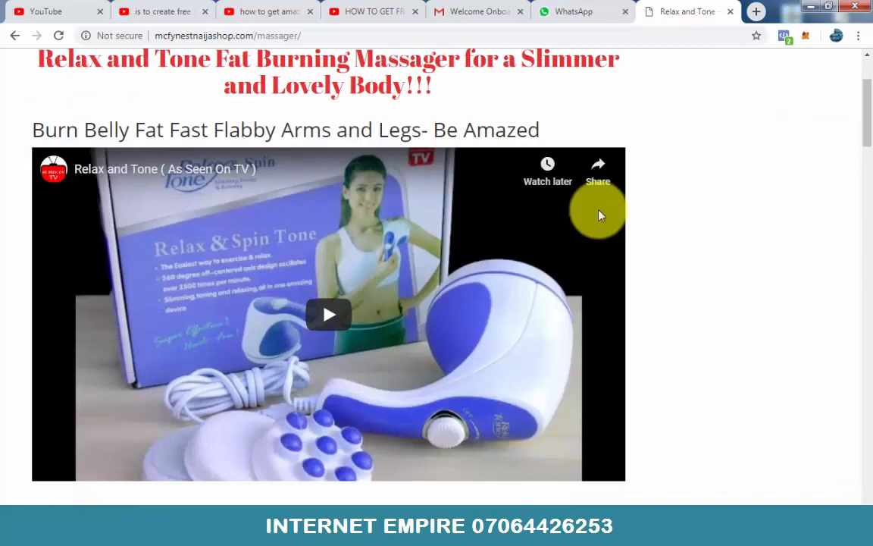
scroll(594, 210, "up", 1)
scroll(414, 205, "down", 9)
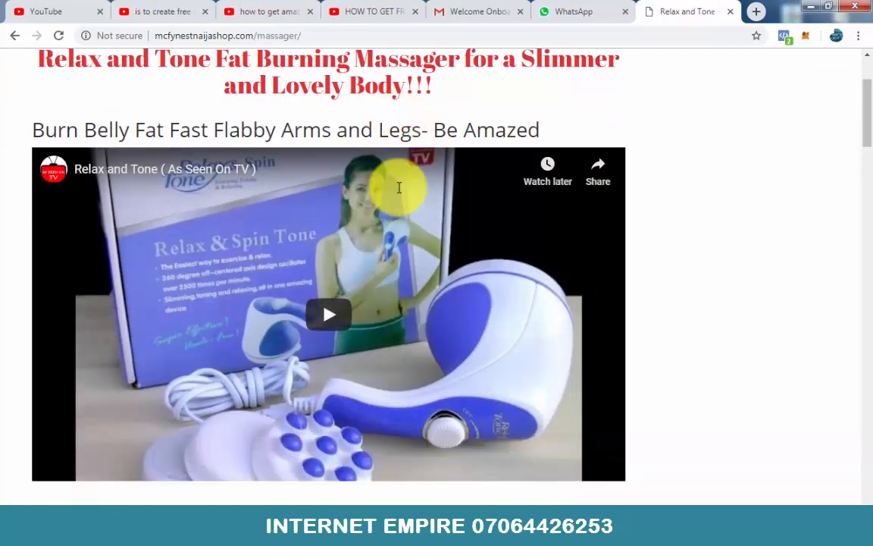
scroll(415, 210, "down", 11)
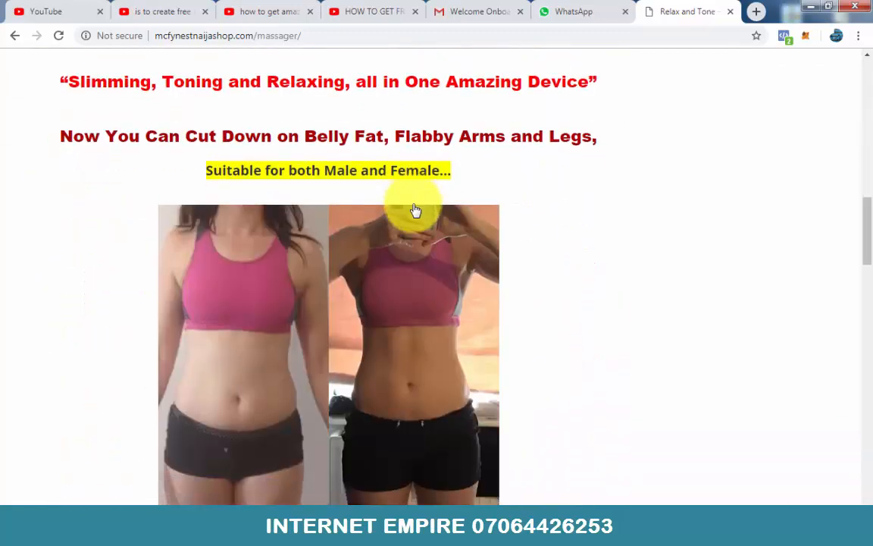
scroll(416, 210, "down", 12)
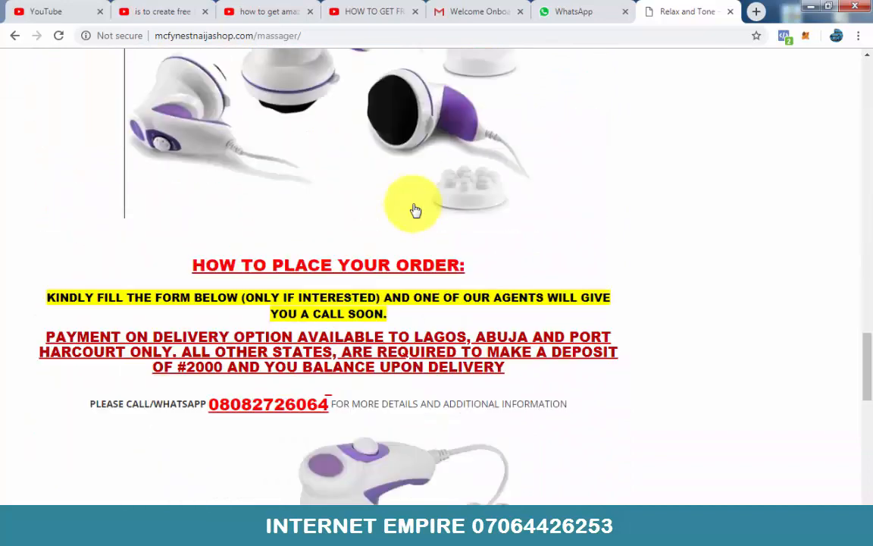
scroll(415, 210, "down", 1)
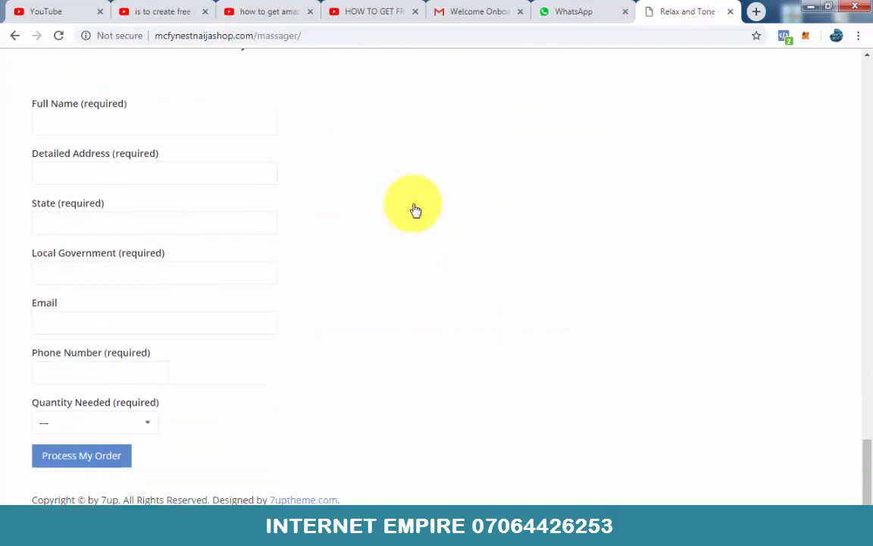
scroll(415, 210, "up", 4)
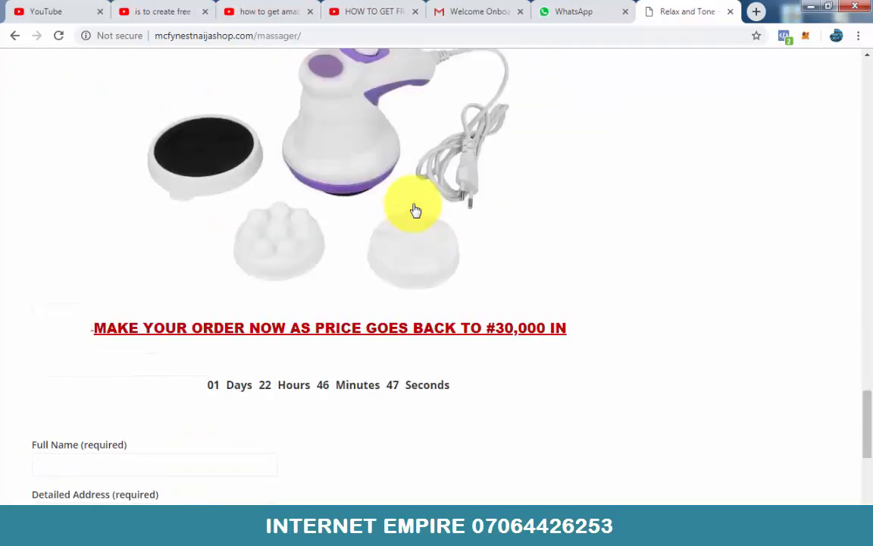
scroll(416, 210, "down", 4)
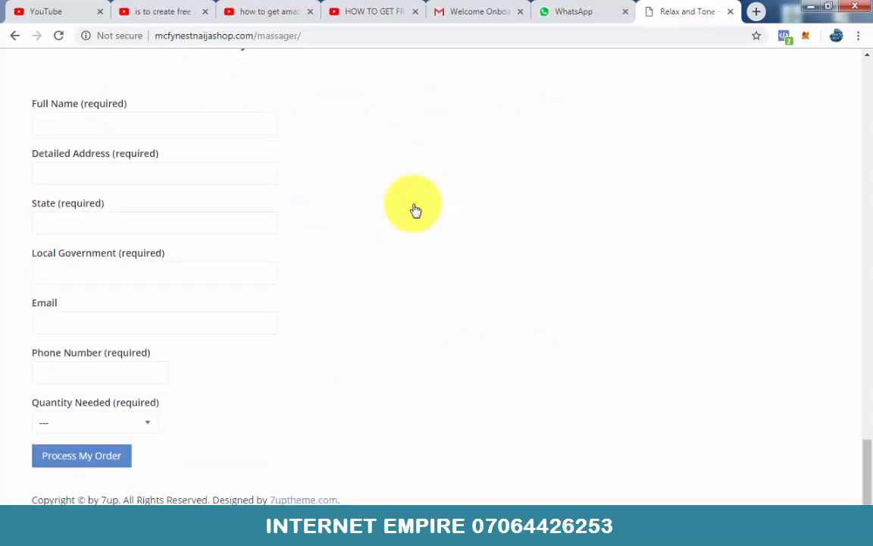
scroll(415, 210, "up", 15)
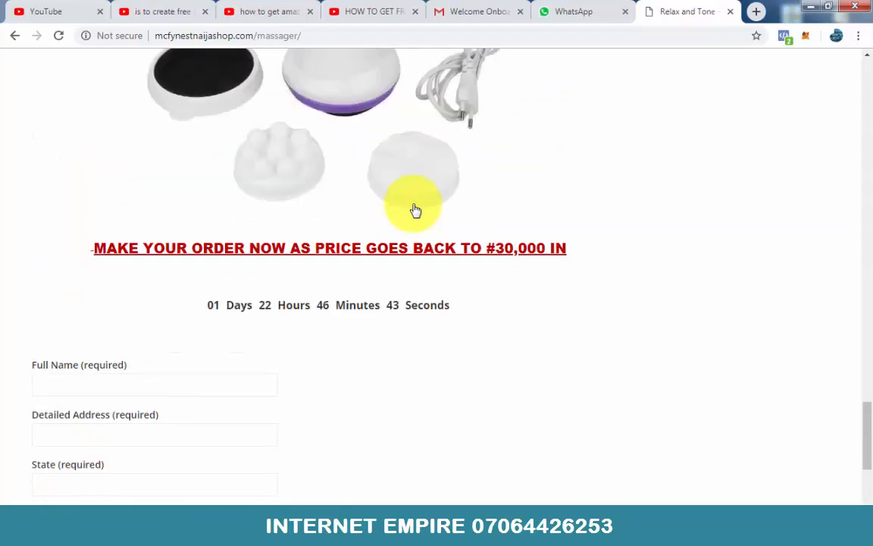
scroll(416, 210, "up", 15)
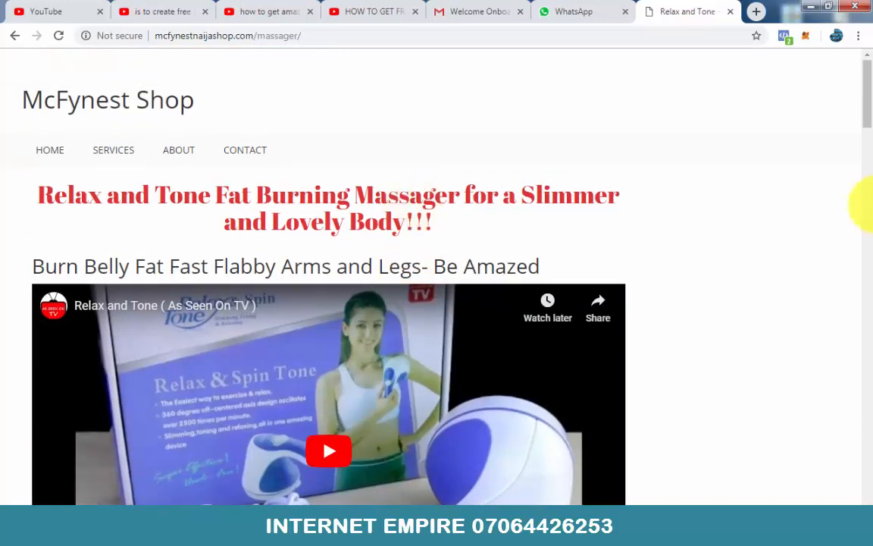
Step: Open Google Forms at google.com/forms in a new tab and check which account is signed in
left_click(755, 12)
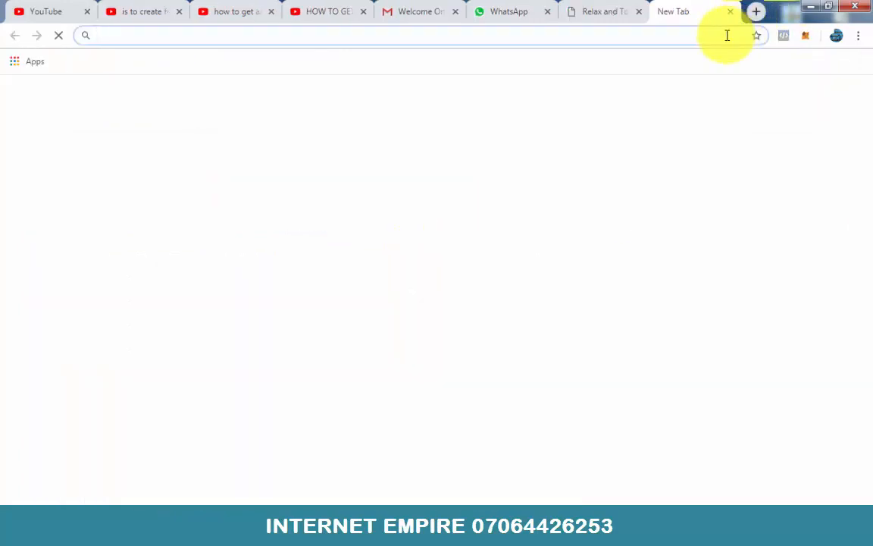
type("google.com")
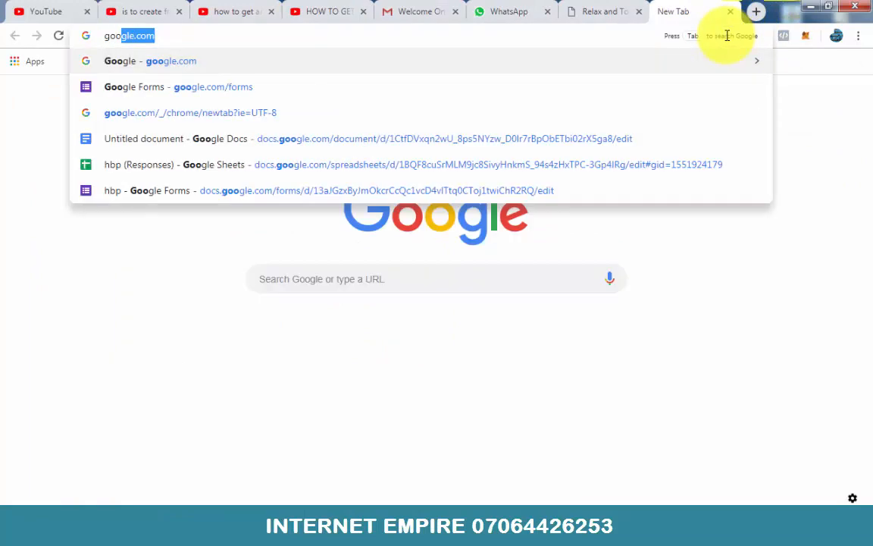
type("/")
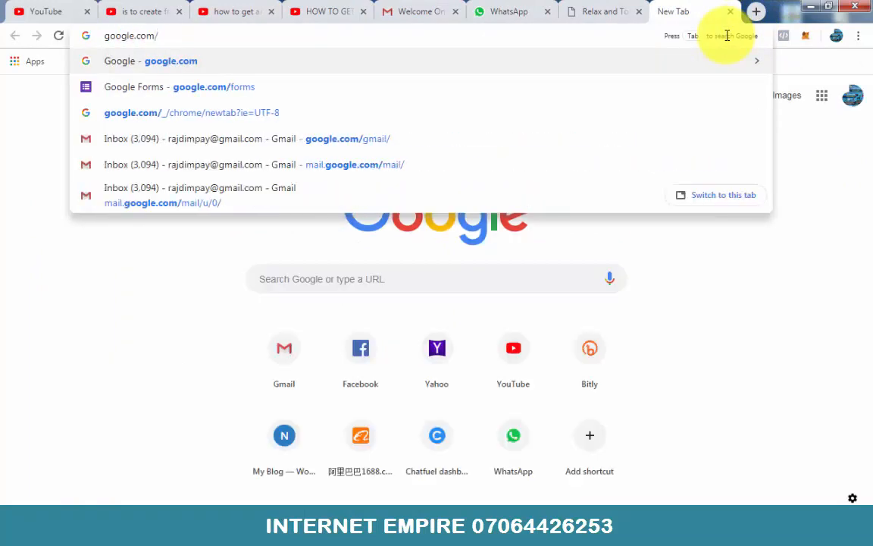
type("forms")
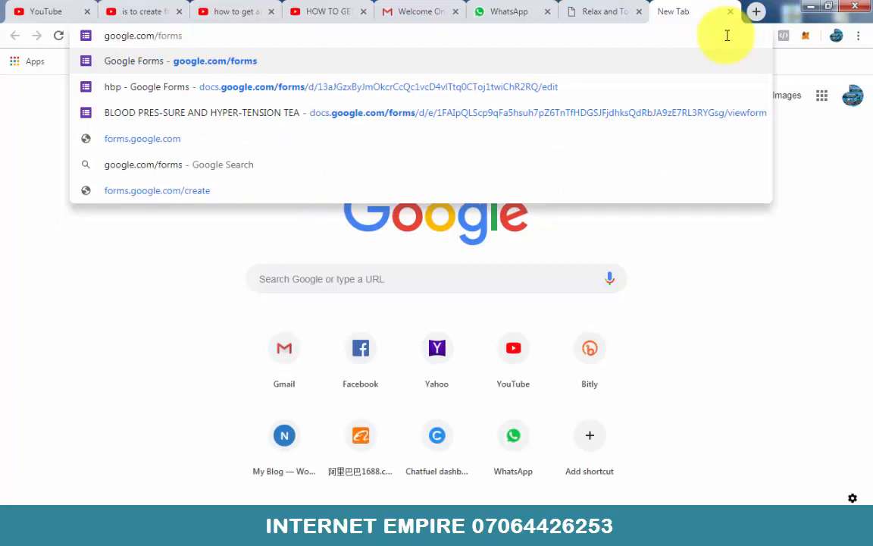
key("Return")
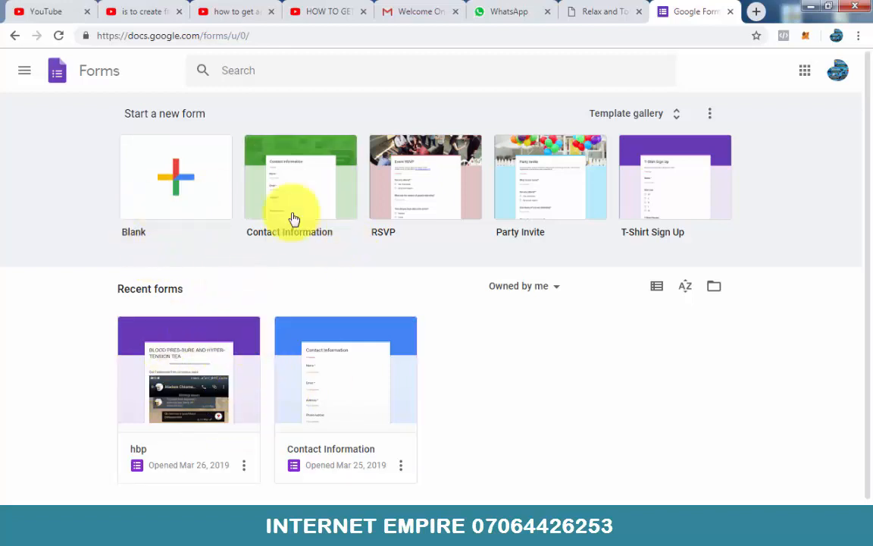
left_click(835, 73)
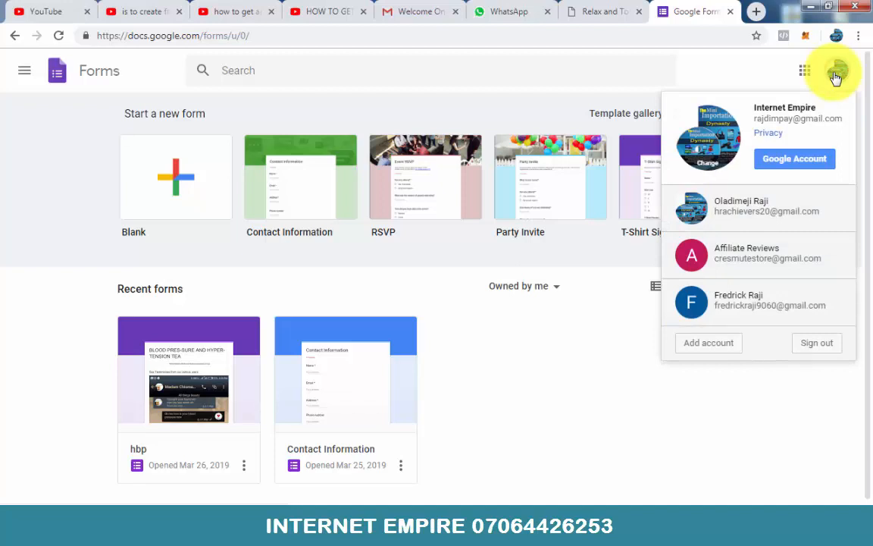
left_click(746, 79)
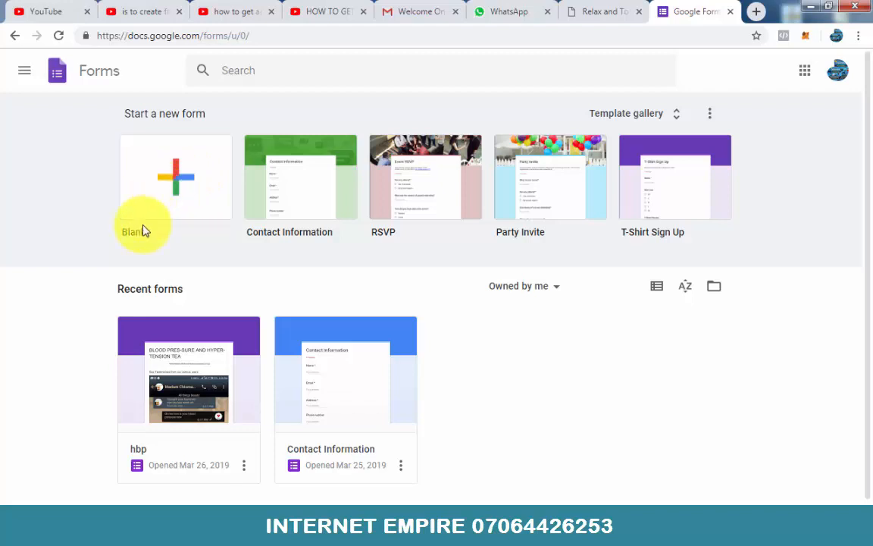
Step: Create a blank form and name it "massager device"
left_click(175, 177)
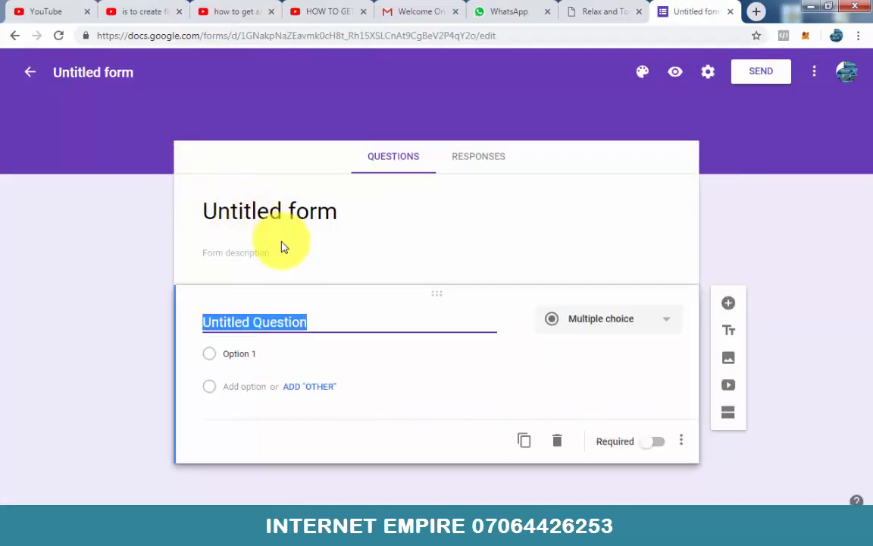
left_click(95, 72)
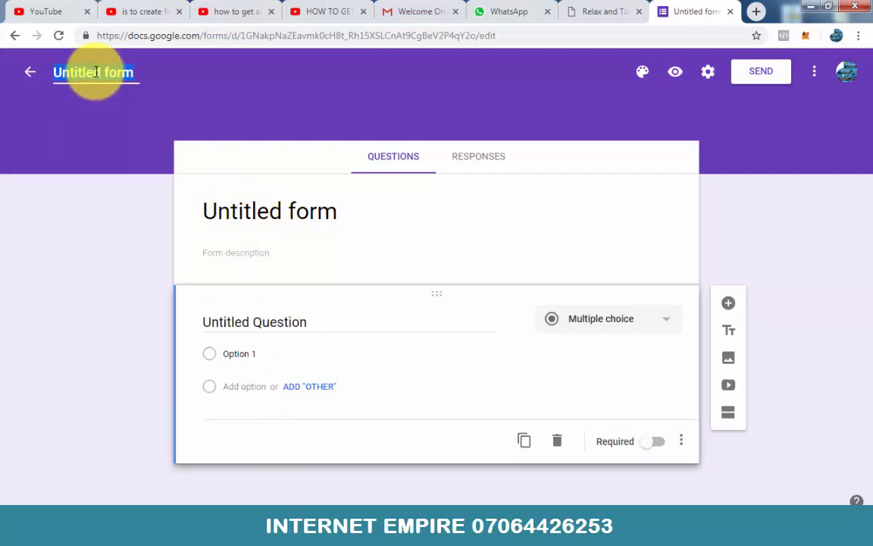
type("massager device")
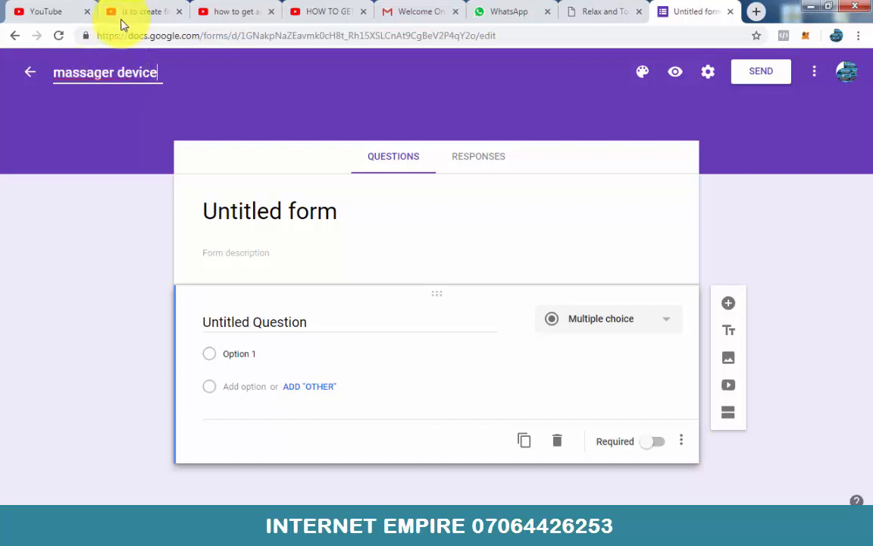
left_click(227, 85)
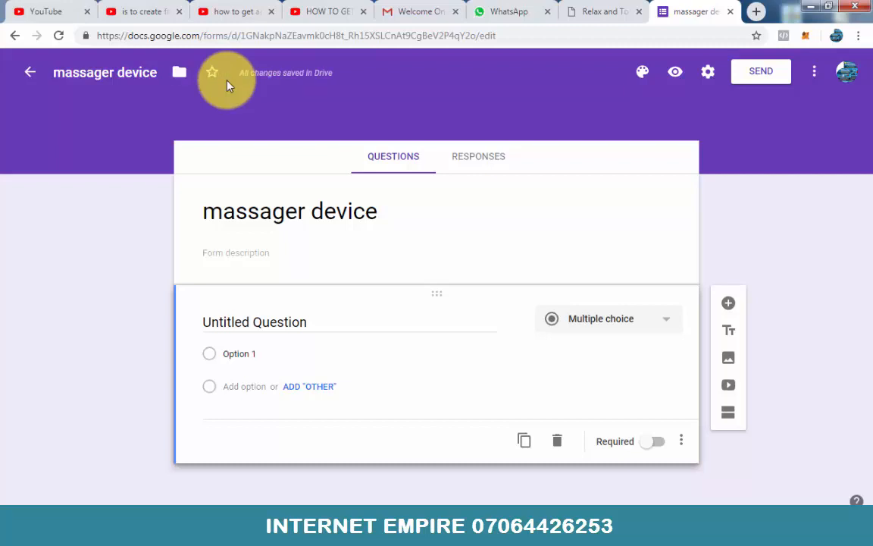
Step: Review the headline, video and product images on the massager sales page as reference for the form
left_click(606, 11)
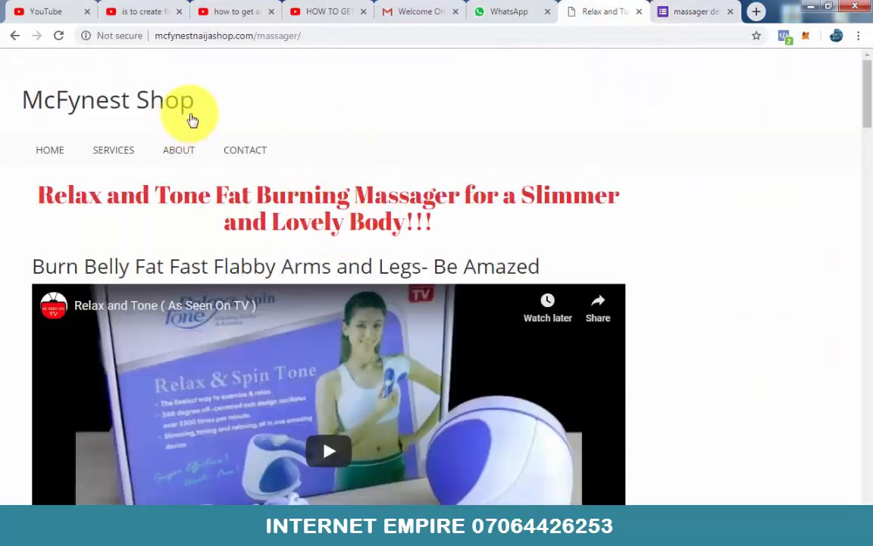
scroll(252, 297, "down", 3)
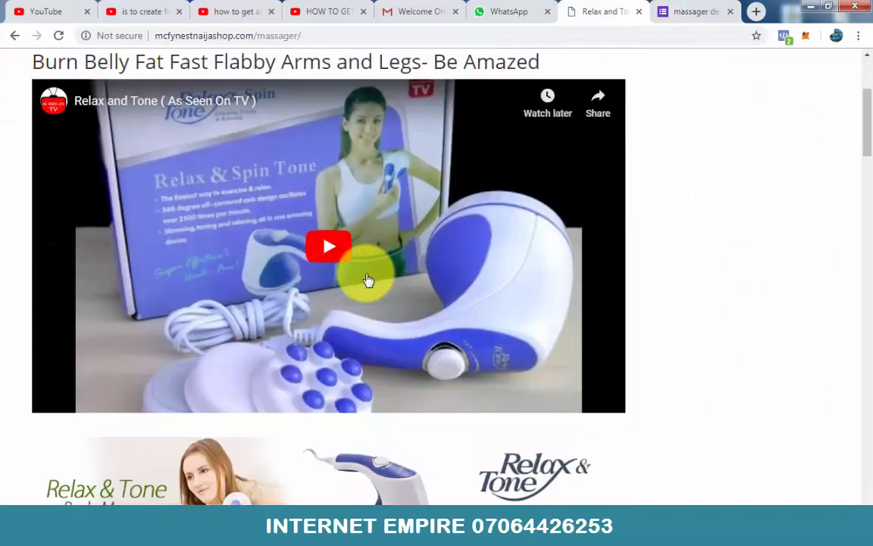
scroll(367, 280, "down", 3)
scroll(390, 359, "up", 3)
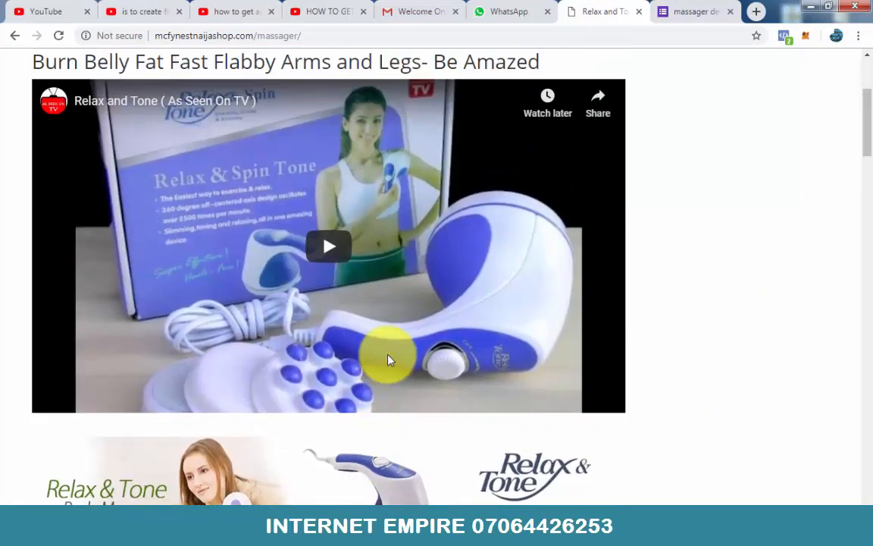
scroll(388, 359, "down", 10)
scroll(493, 273, "up", 5)
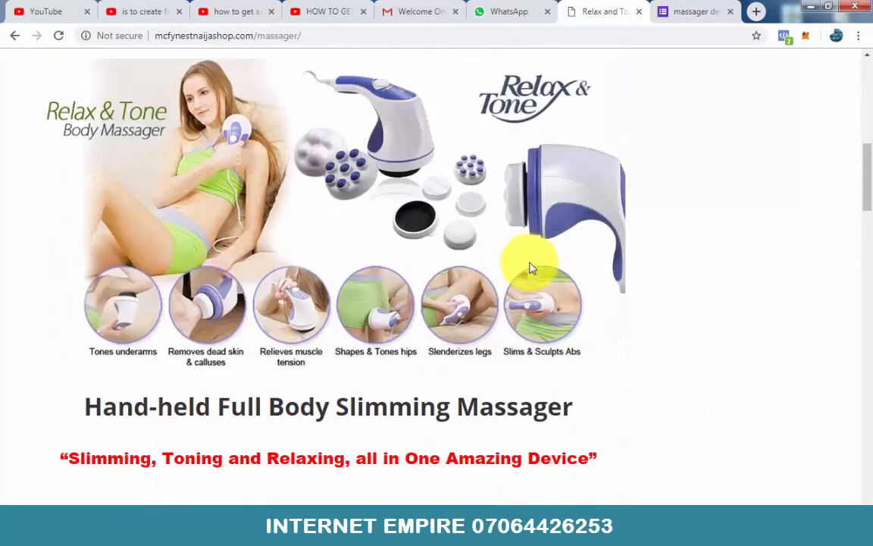
scroll(530, 268, "up", 8)
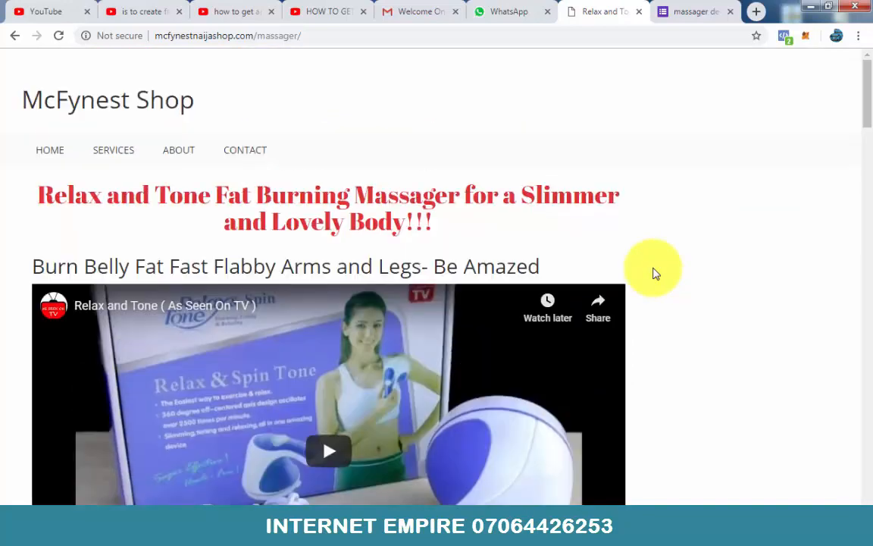
Step: Replace the form title with the sales page headline "Relax and Tone Fat Burning Massager for a Slimmer and Lovely Body!!!" and indent its first line
left_click(676, 15)
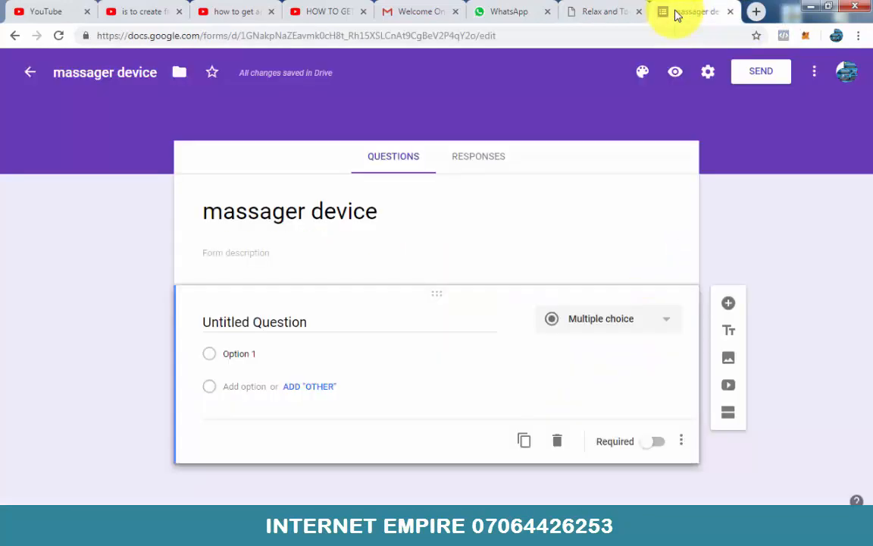
triple_click(335, 212)
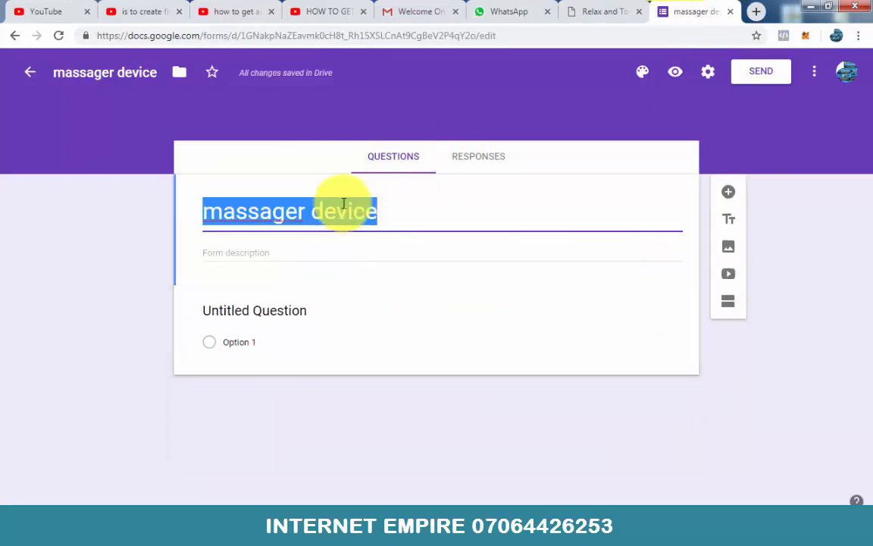
left_click(595, 8)
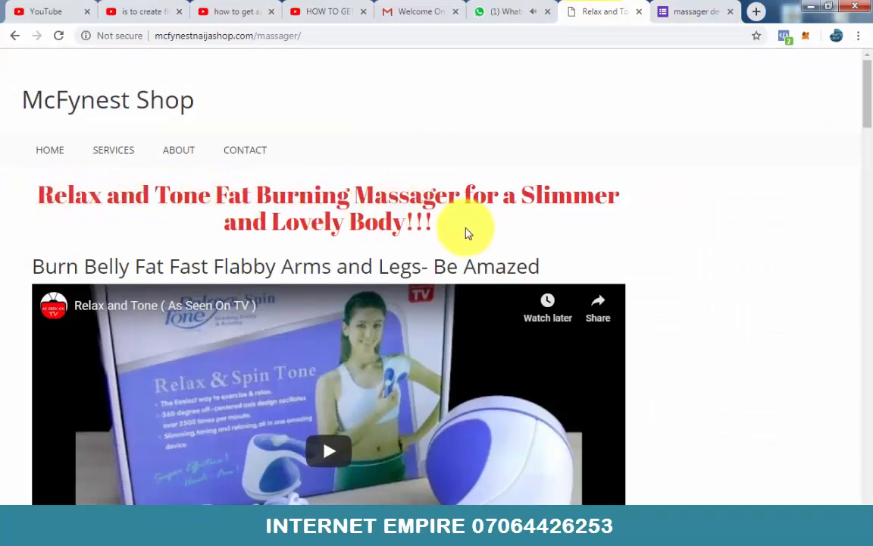
left_click_drag(433, 216, 42, 199)
key("ctrl+c")
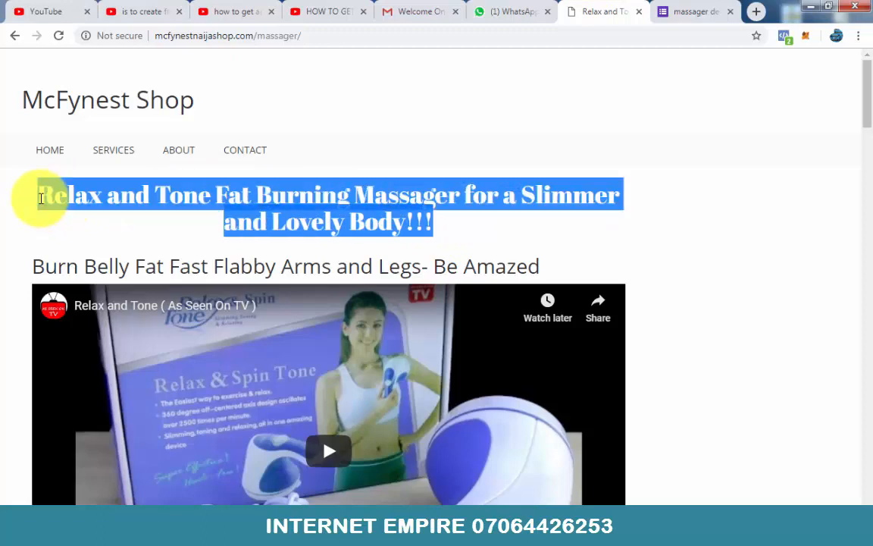
right_click(66, 189)
left_click(99, 197)
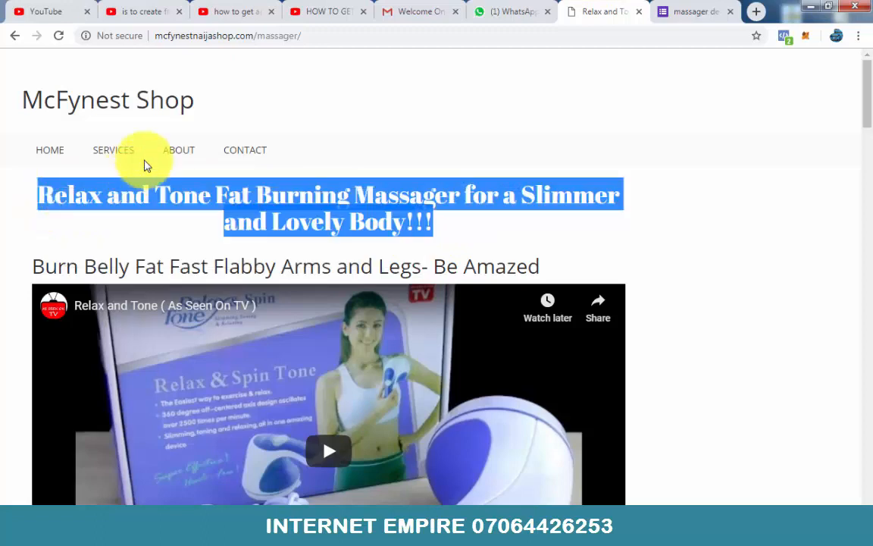
left_click(689, 14)
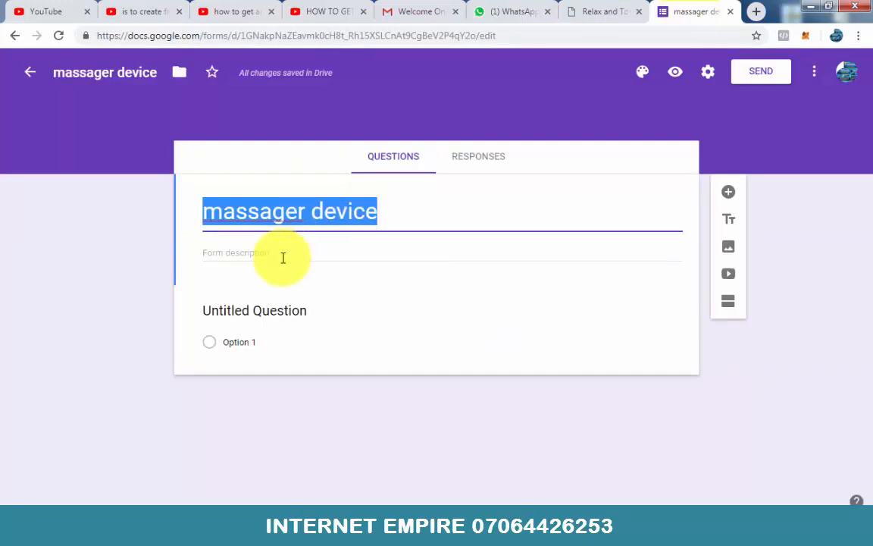
key("ctrl+v")
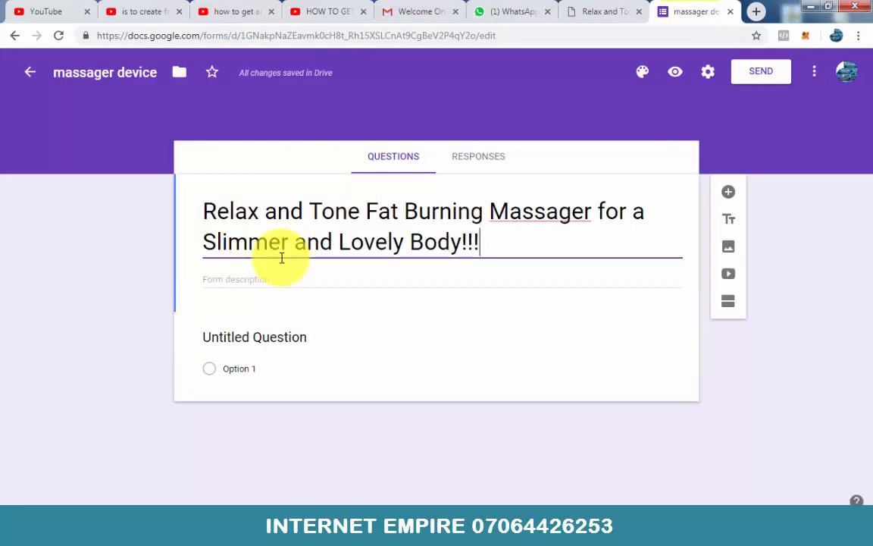
left_click(206, 240)
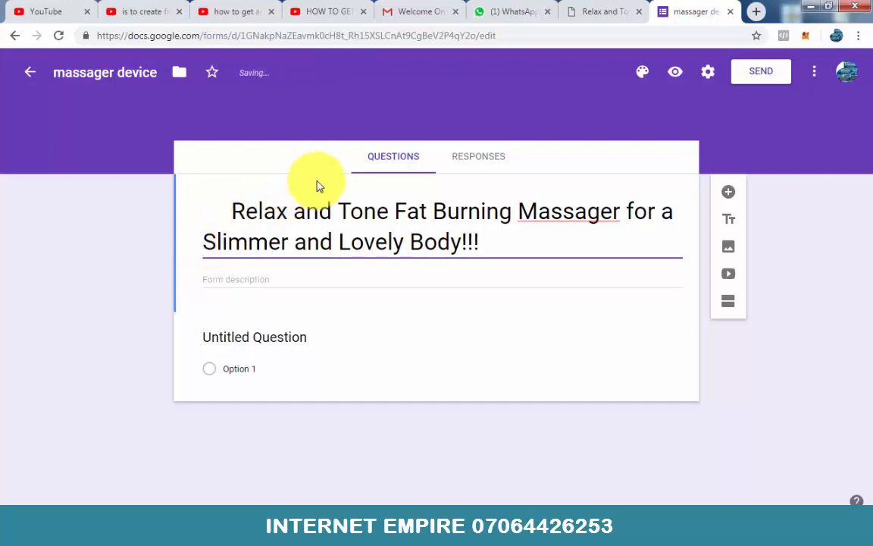
Step: Copy the sales page subheading "Burn Belly Fat Fast Flabby Arms and Legs- Be Amazed" into the form description and centre it with leading spaces
left_click(582, 10)
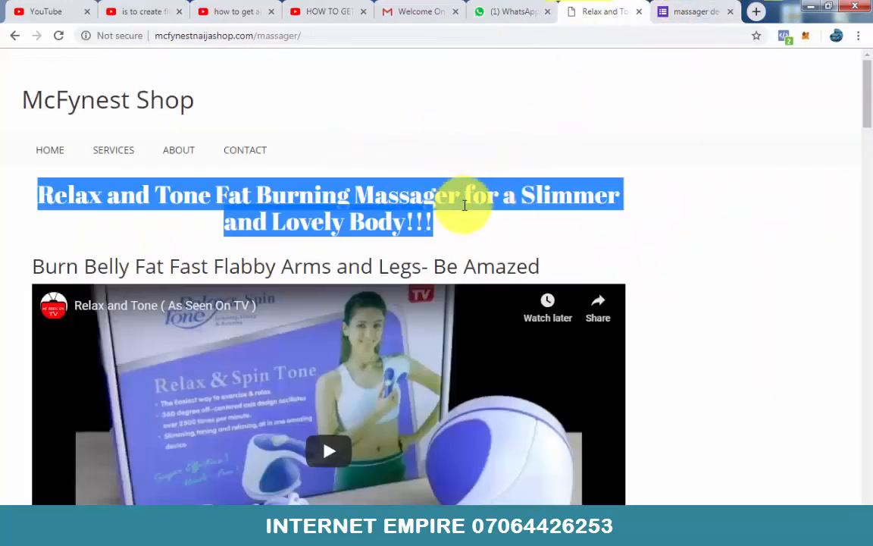
left_click(481, 246)
left_click(693, 13)
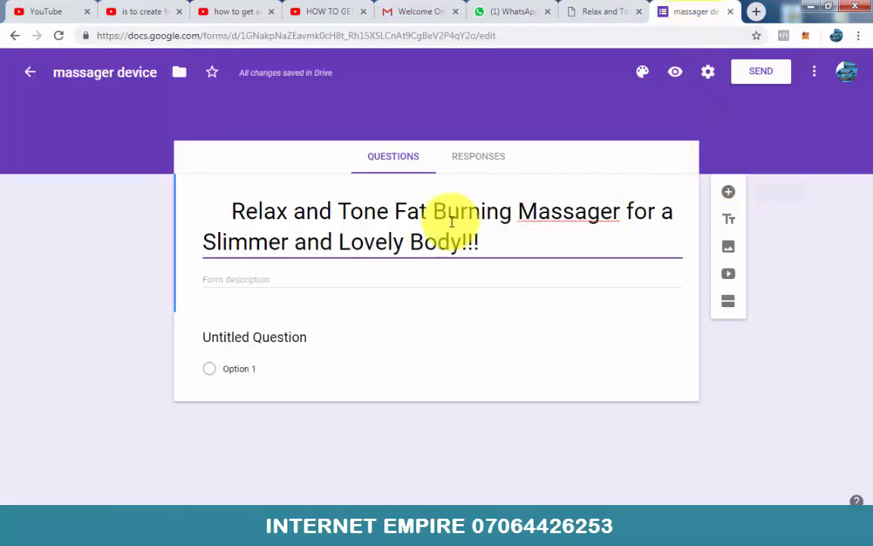
left_click(604, 11)
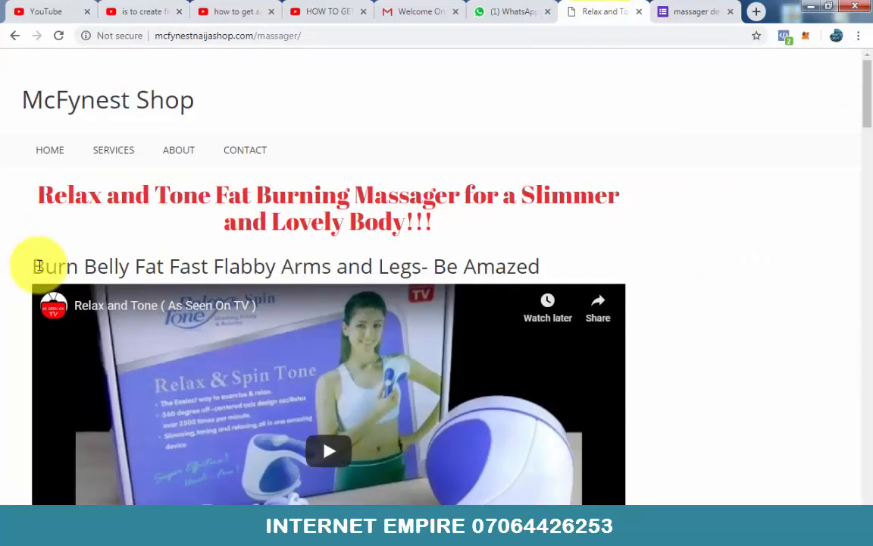
left_click_drag(35, 266, 545, 271)
key("ctrl+c")
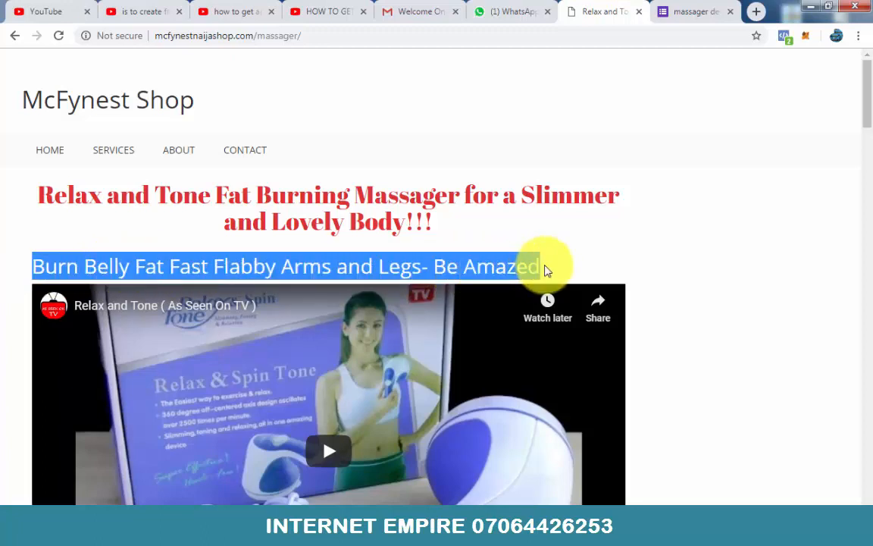
left_click(693, 11)
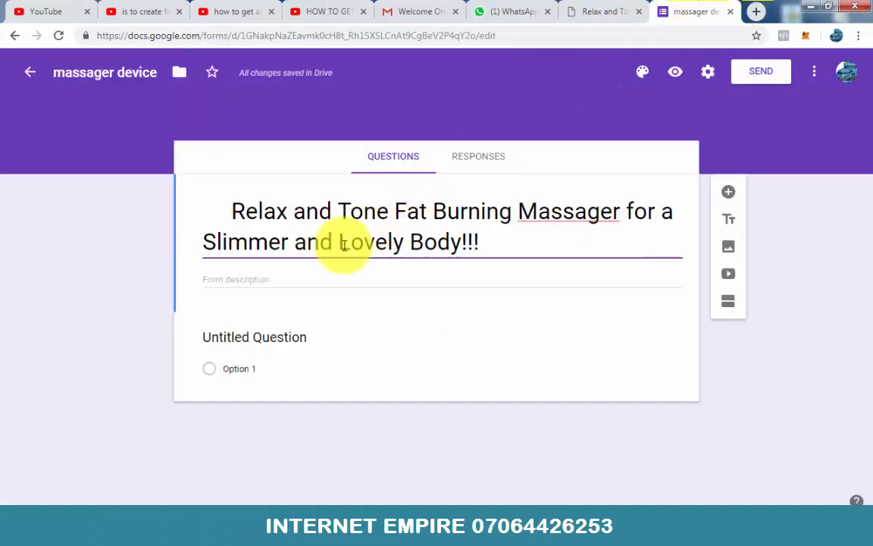
left_click(278, 279)
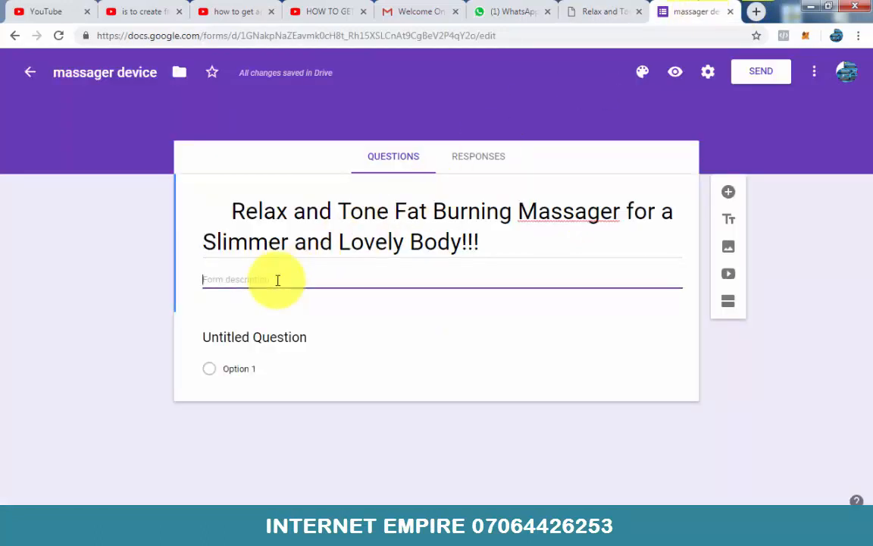
key("ctrl+v")
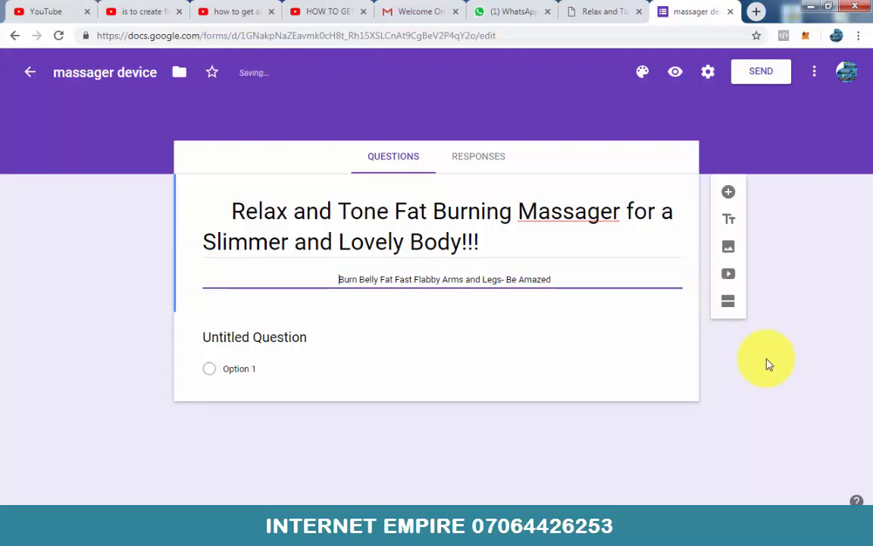
left_click(767, 409)
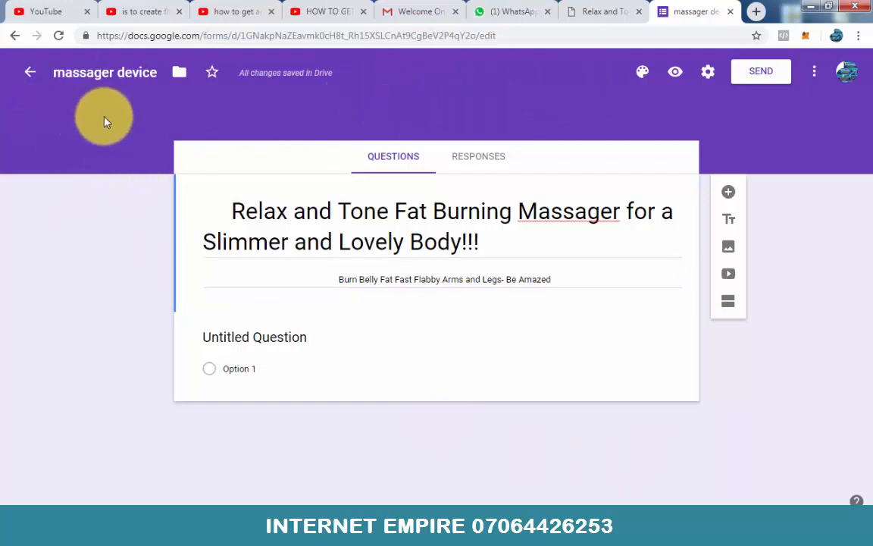
Step: Try blue, orange and red-orange as the form's theme colour and settle on light blue
left_click(705, 78)
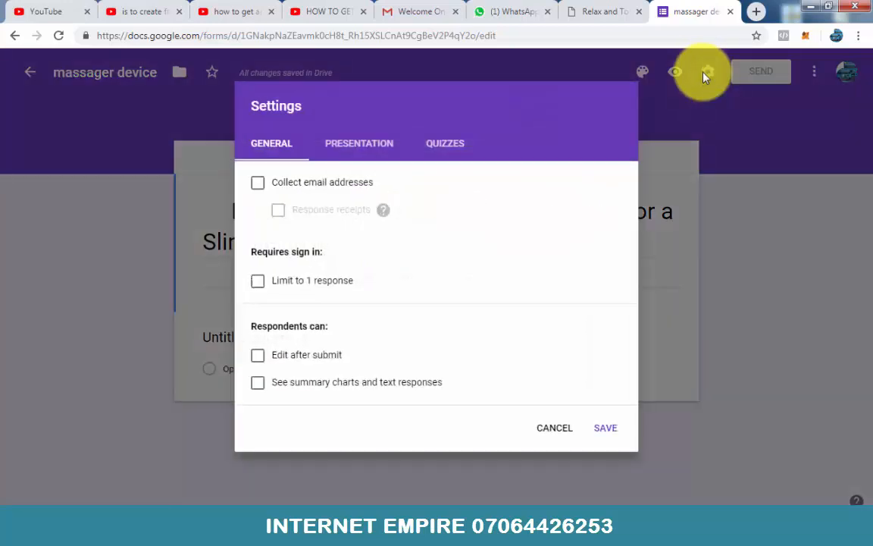
left_click(705, 76)
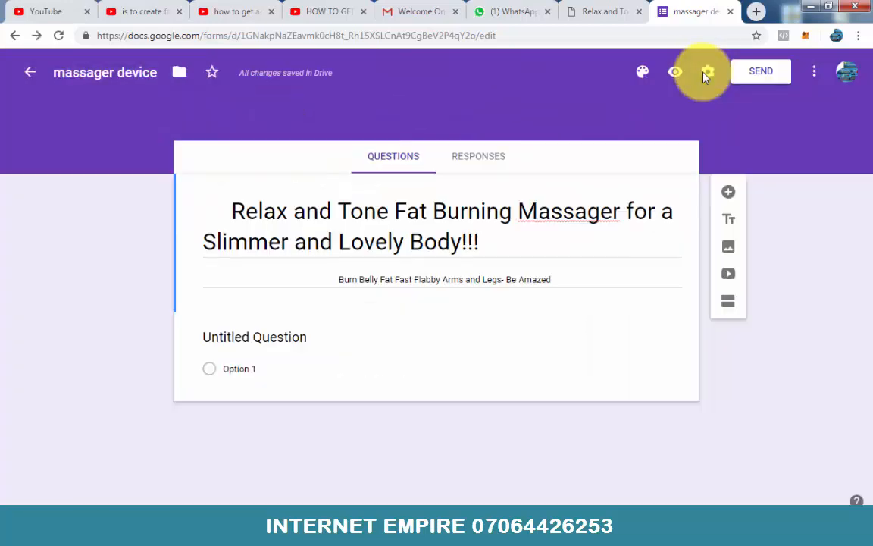
left_click(643, 75)
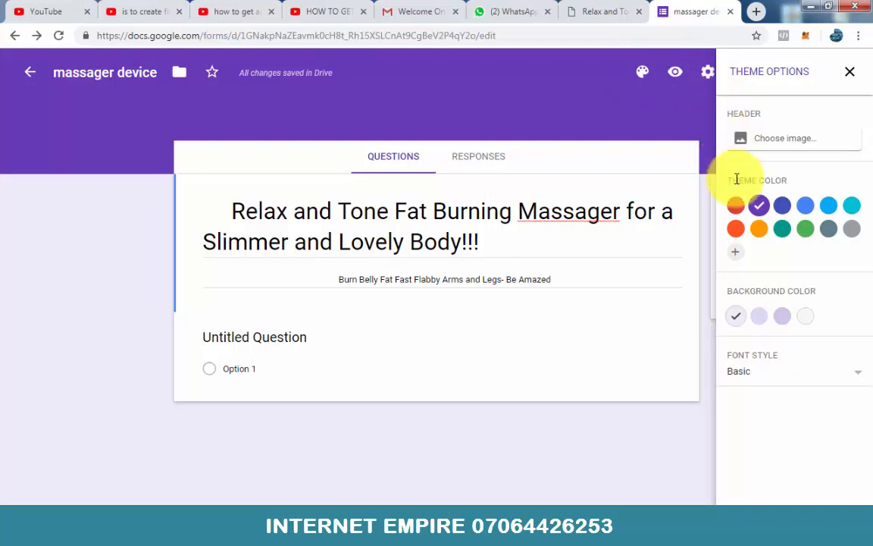
left_click(805, 207)
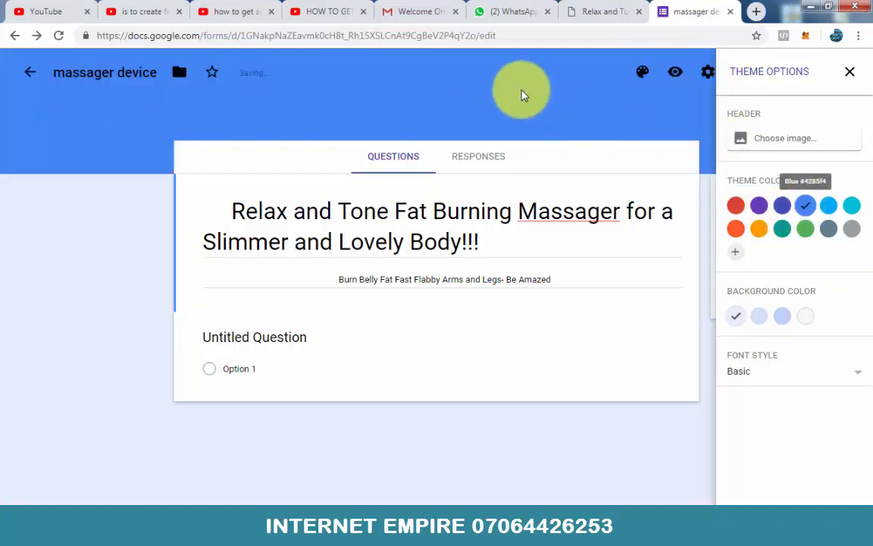
left_click(757, 229)
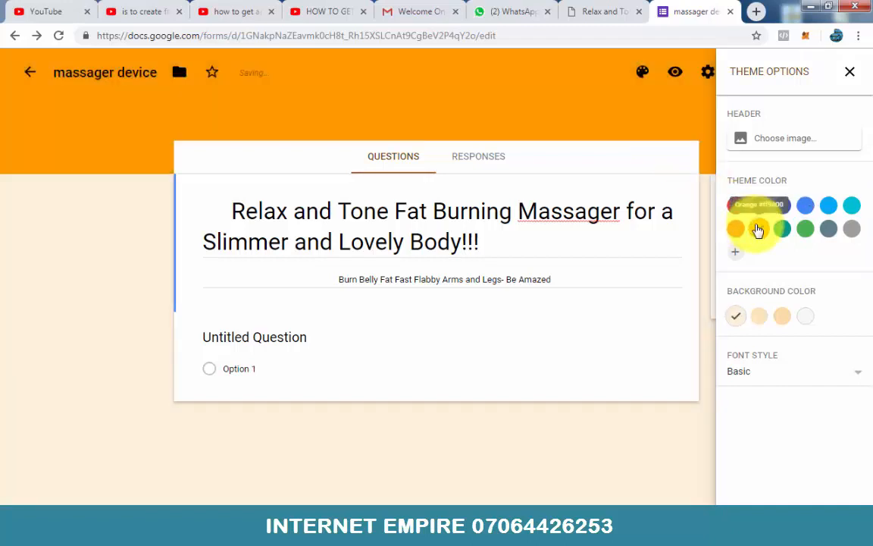
left_click(736, 230)
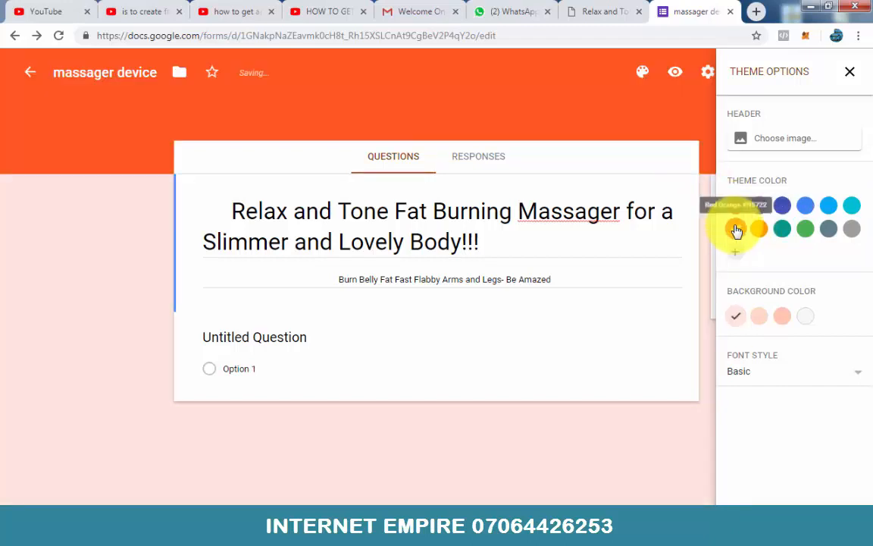
left_click(828, 212)
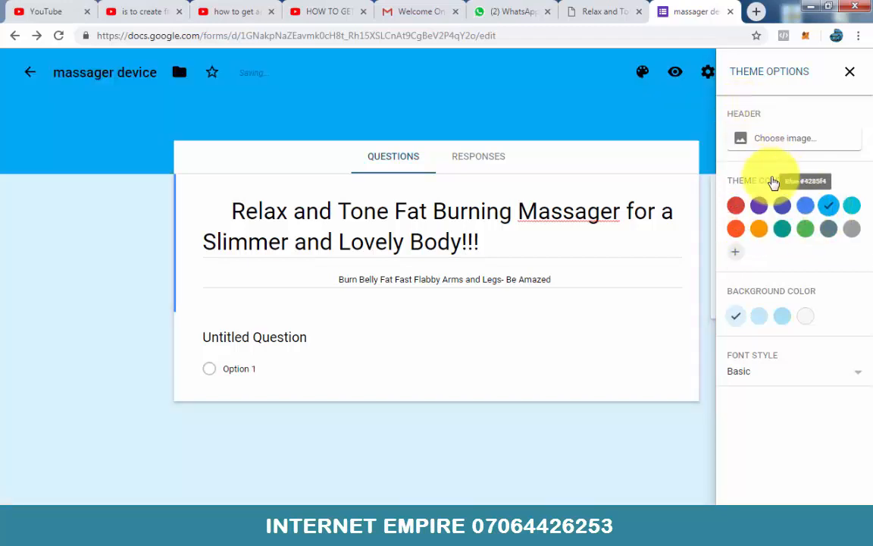
Step: Set the form theme's font style to Playful
left_click(855, 371)
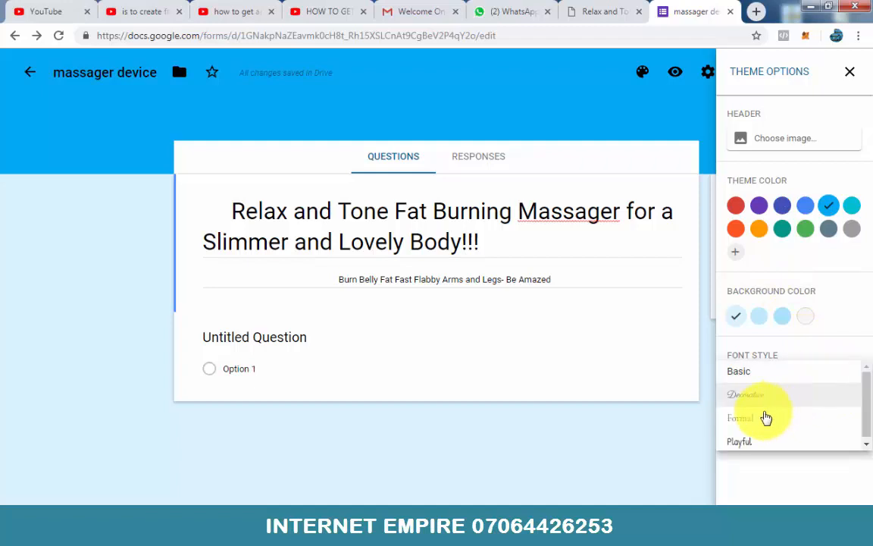
left_click(745, 443)
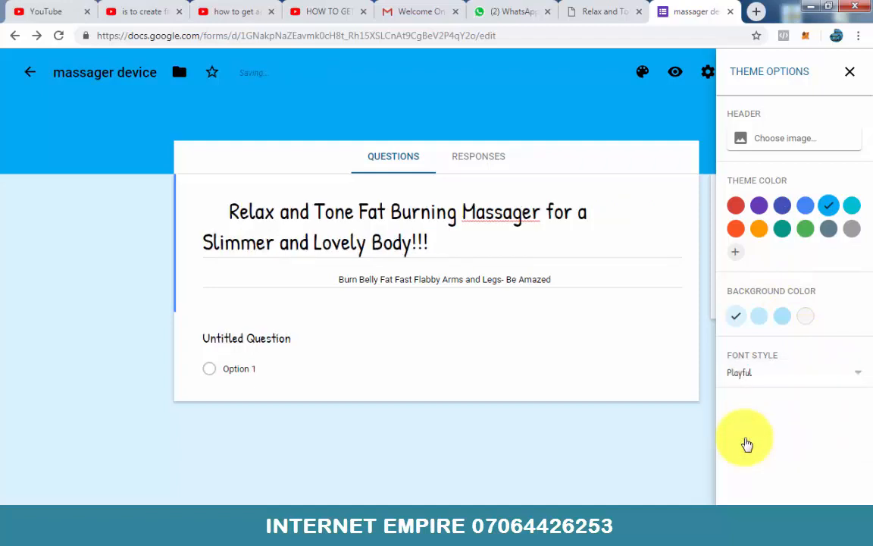
left_click(797, 381)
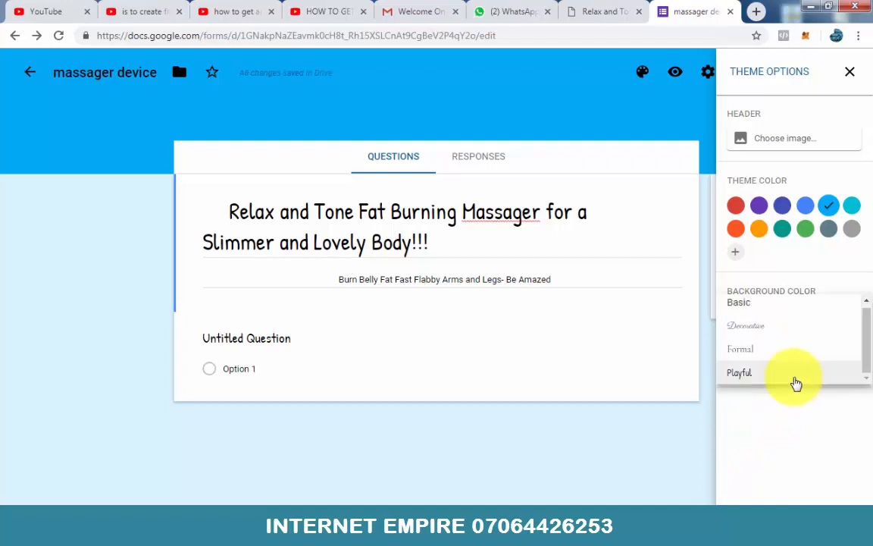
left_click(795, 382)
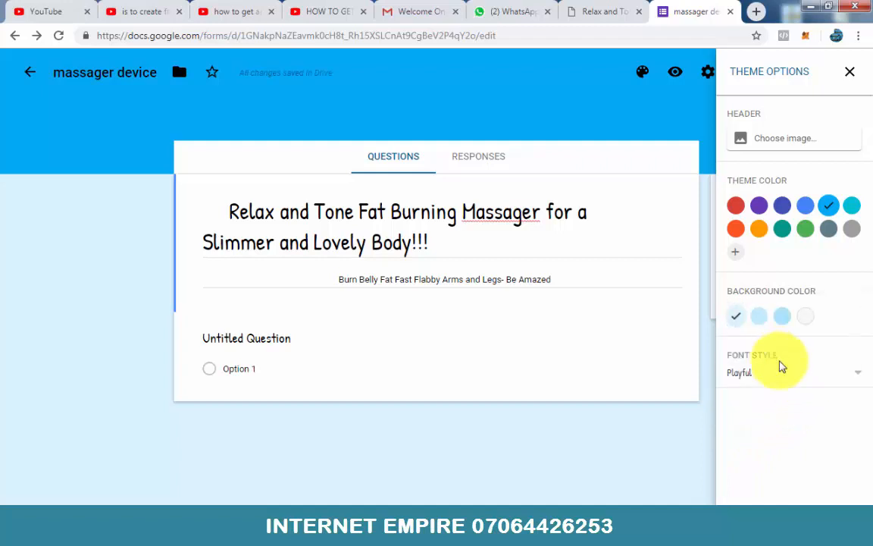
Step: Try the Formal and Decorative font styles against Playful, keep Playful, and close the theme options
left_click(774, 373)
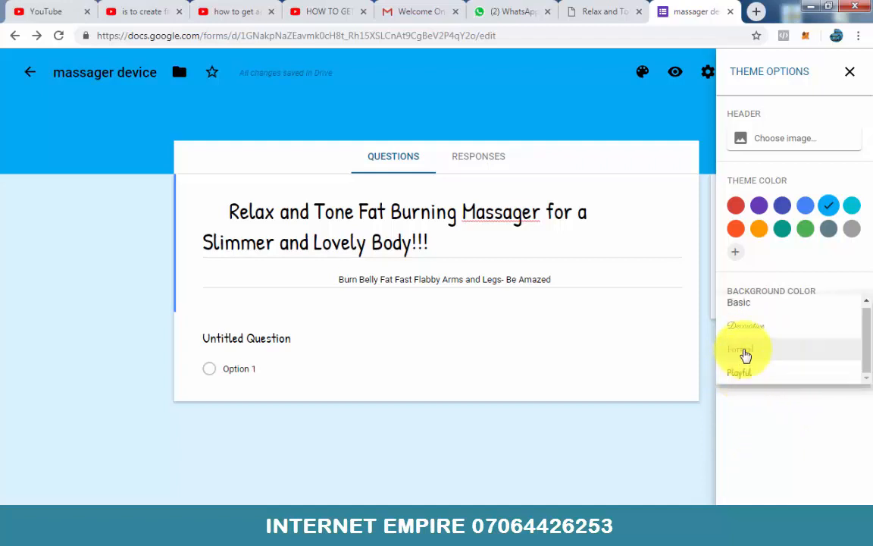
left_click(745, 353)
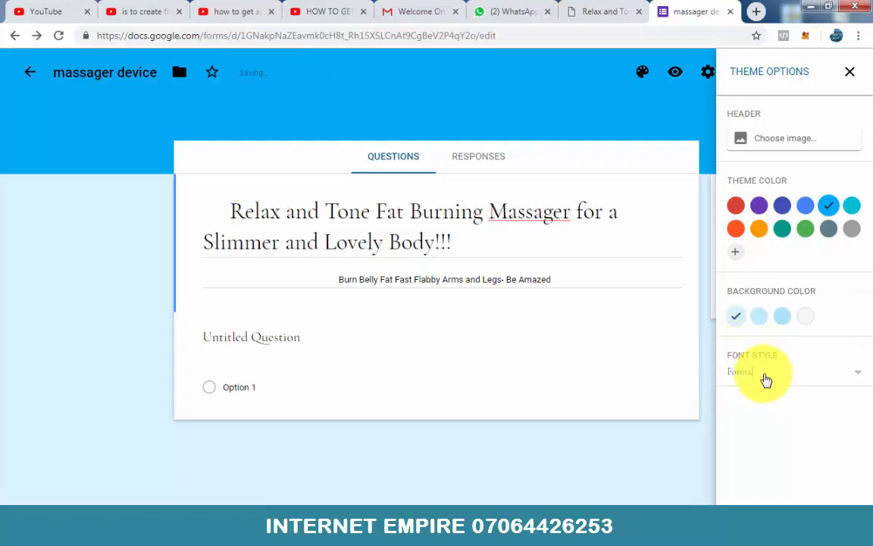
left_click(765, 380)
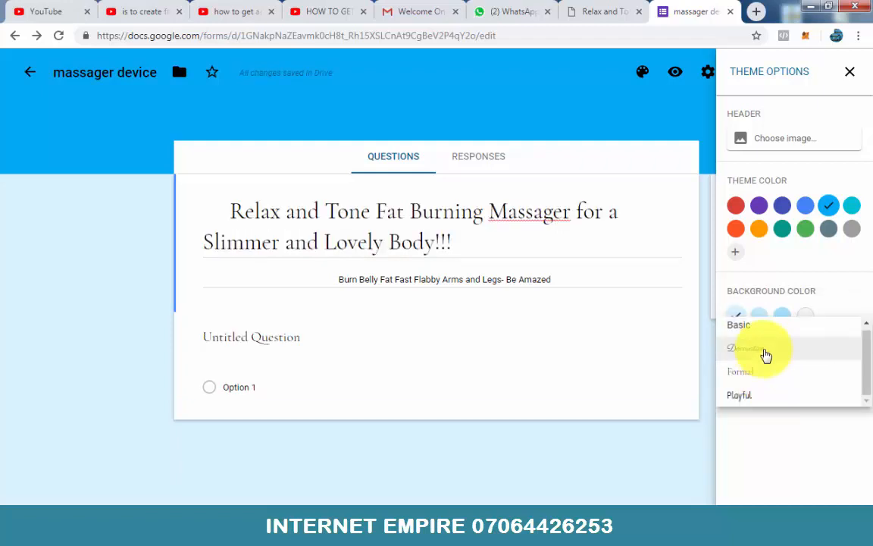
left_click(765, 354)
left_click(765, 375)
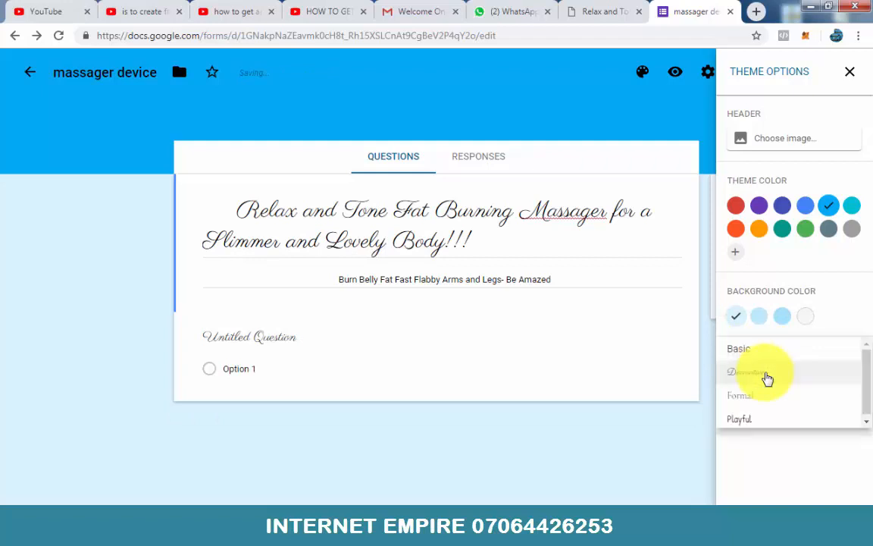
left_click(766, 418)
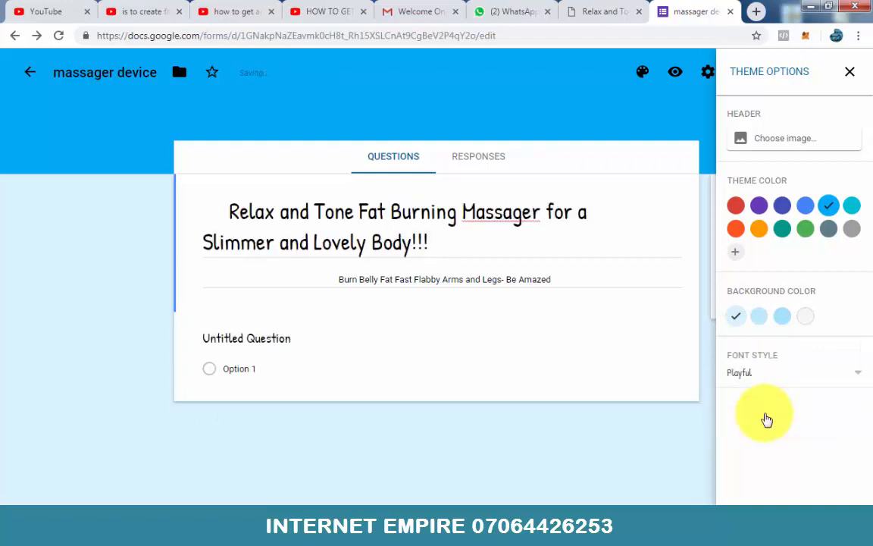
left_click(769, 372)
left_click(757, 352)
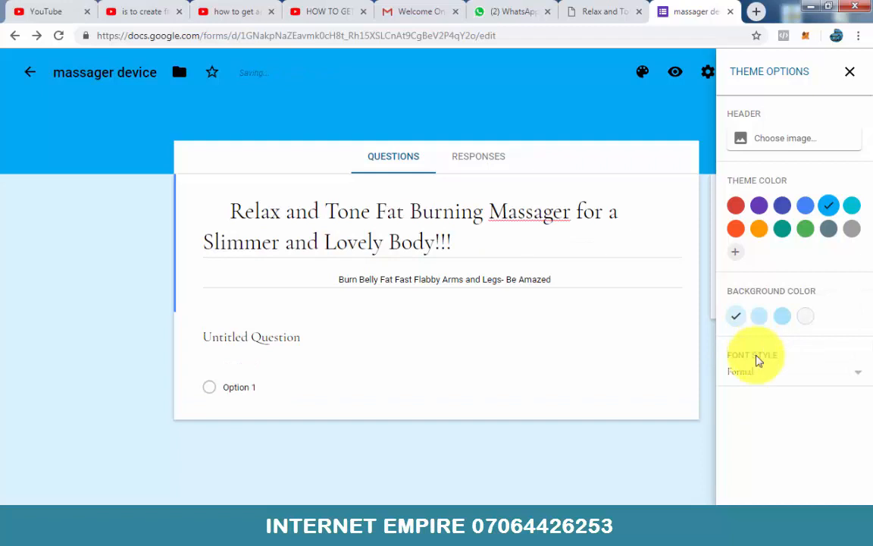
left_click(757, 374)
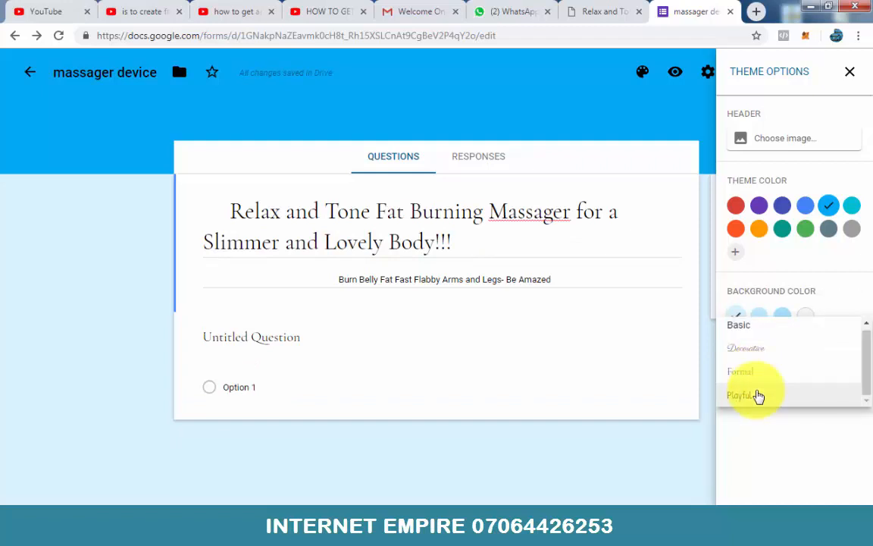
left_click(757, 396)
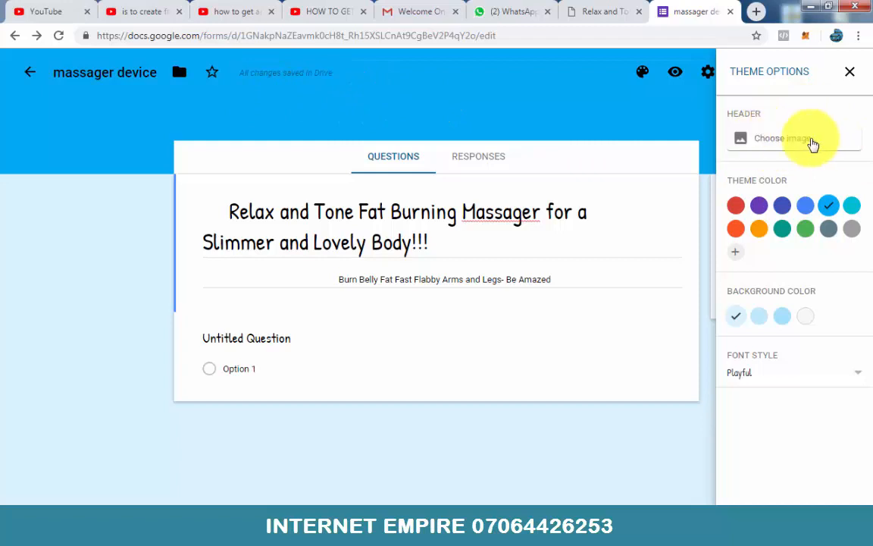
left_click(849, 71)
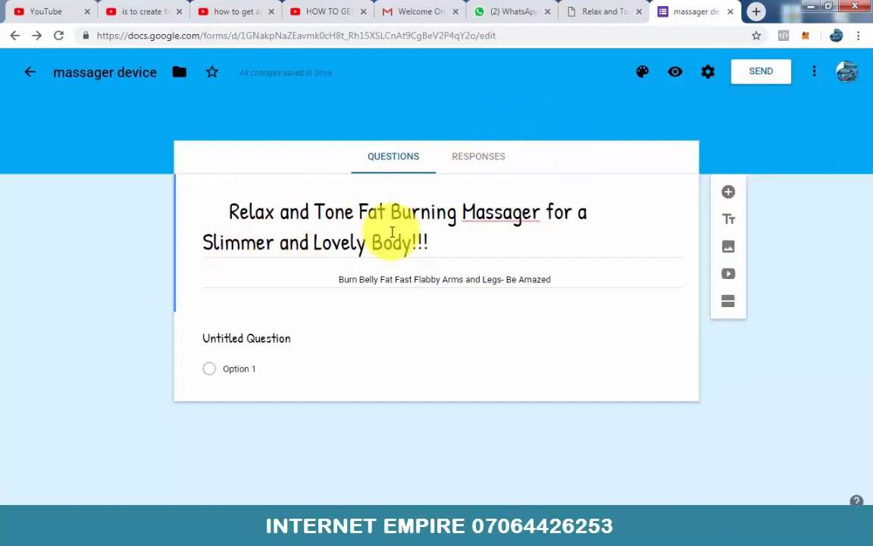
Step: Review the product video below the subheading on the massager sales page as reference for the form
left_click(595, 12)
scroll(395, 269, "down", 2)
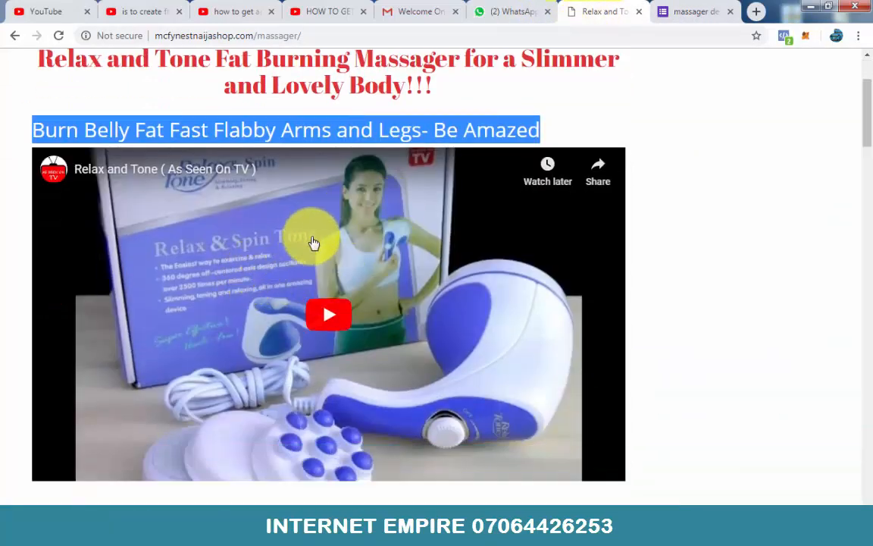
scroll(314, 277, "down", 1)
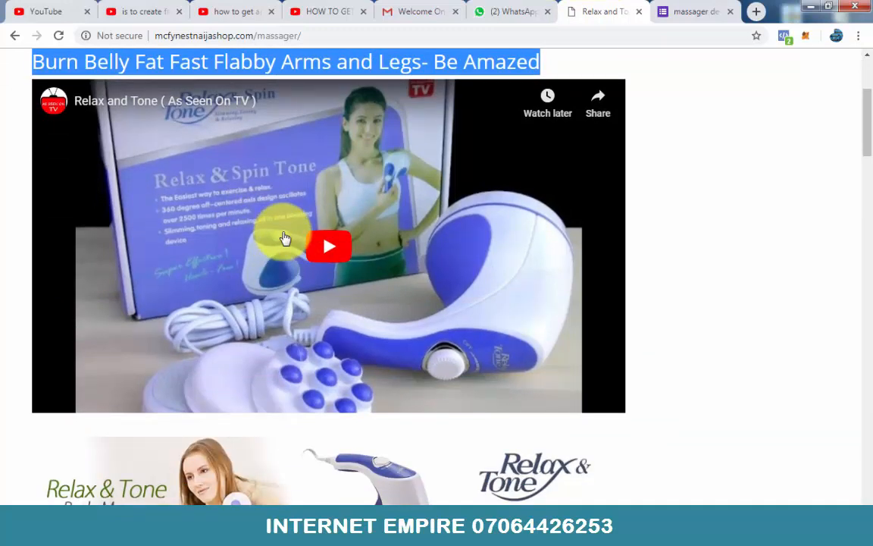
scroll(296, 241, "up", 1)
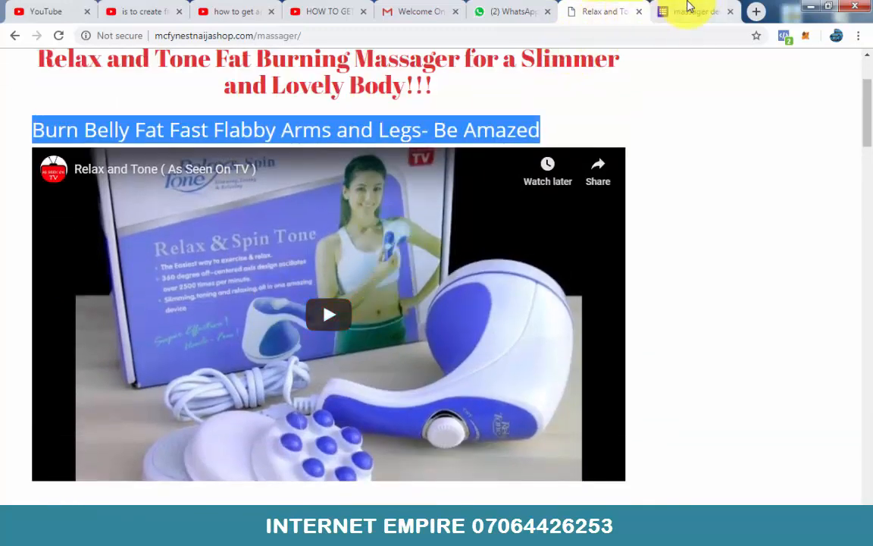
left_click(688, 16)
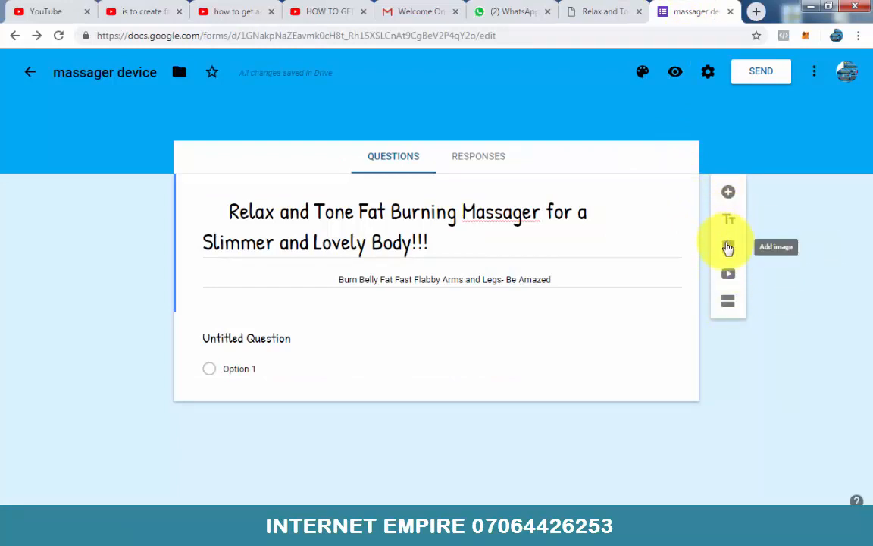
left_click(727, 275)
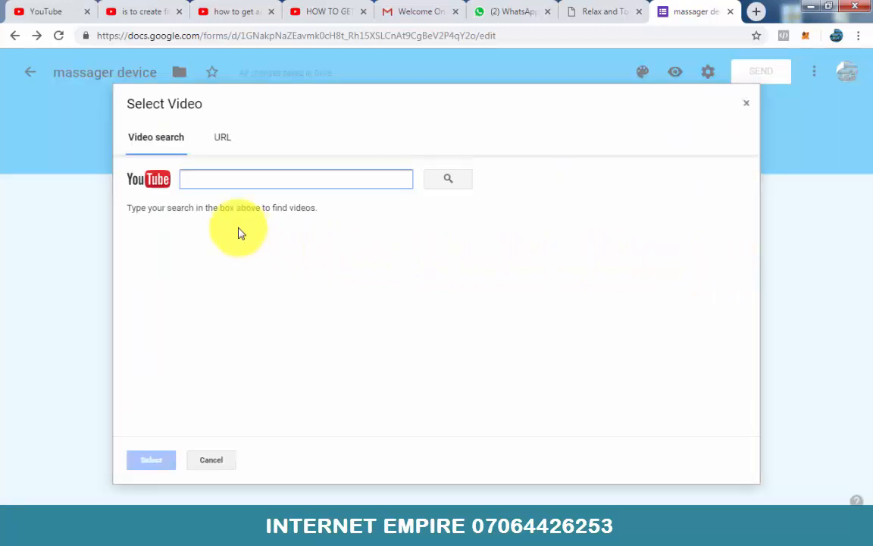
left_click(216, 140)
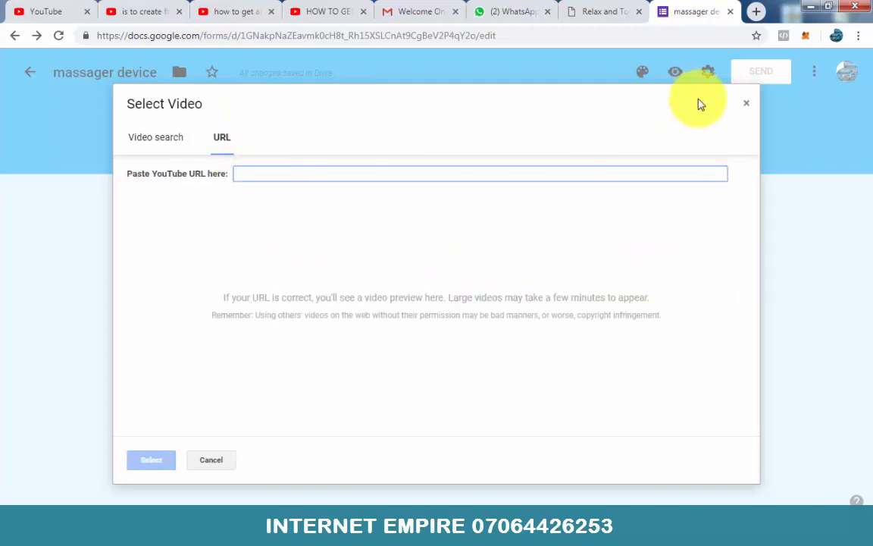
key("Escape")
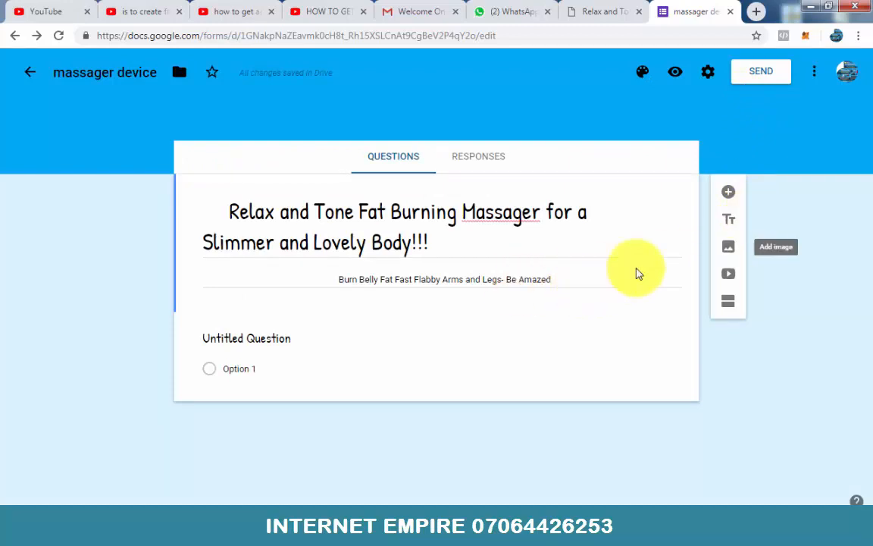
Step: Start adding a video by URL to the form, and copy the product video's URL from the massager sales page
left_click(728, 276)
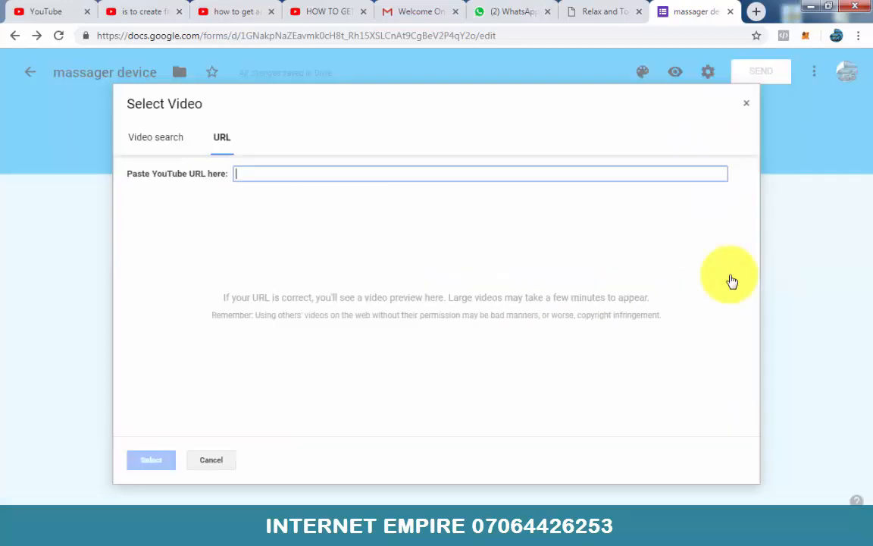
left_click(168, 141)
left_click(220, 137)
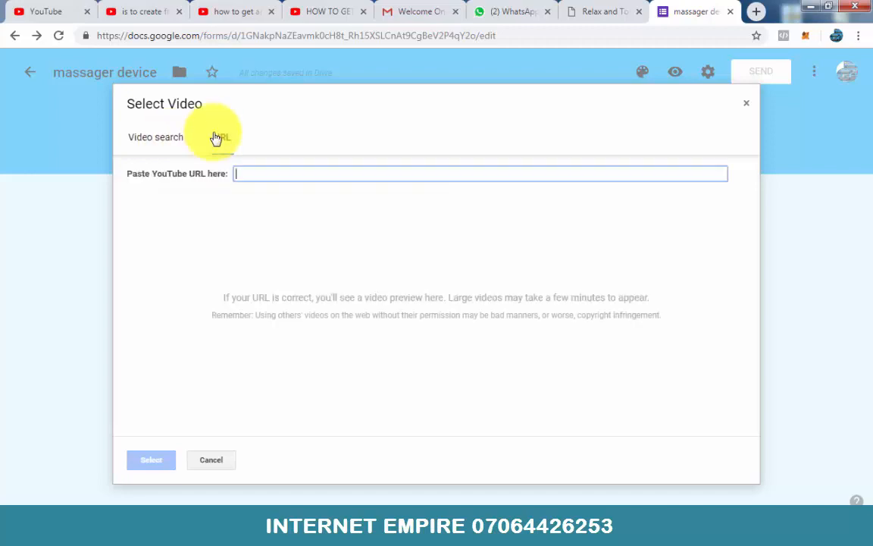
left_click(604, 9)
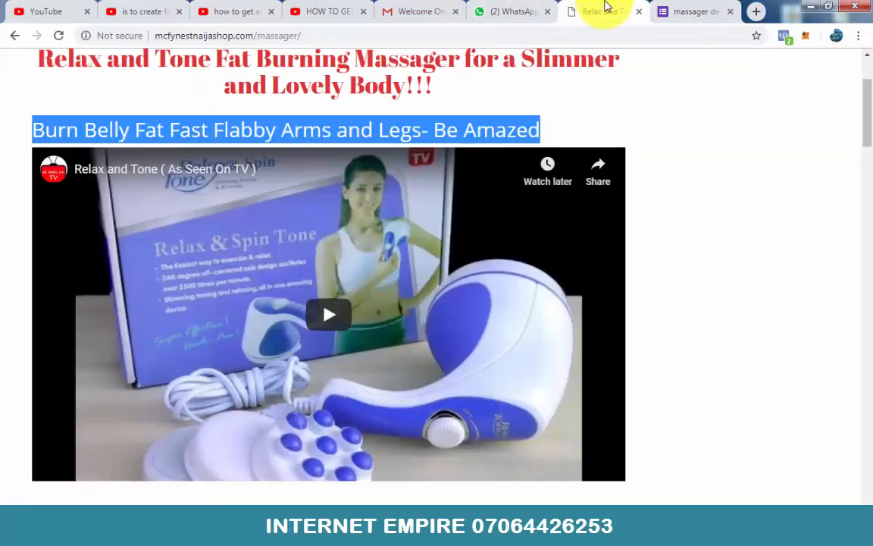
right_click(381, 254)
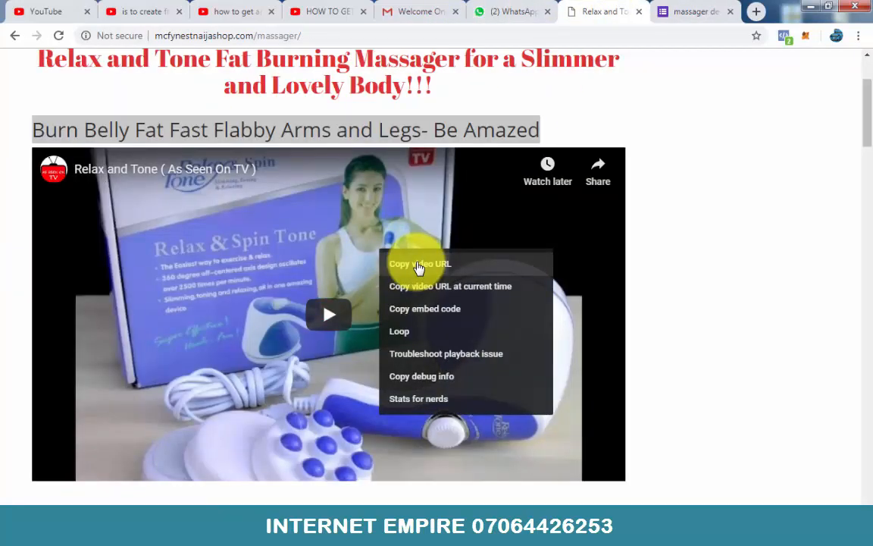
left_click(813, 258)
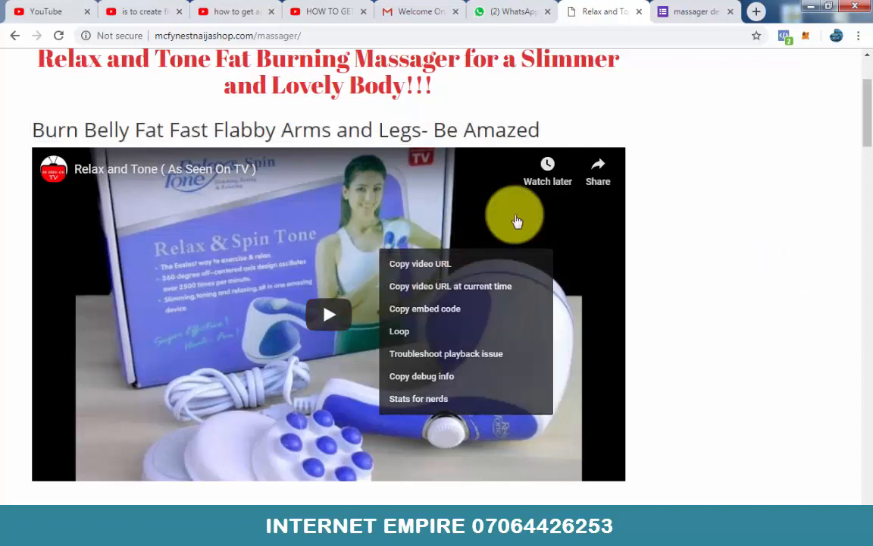
right_click(341, 223)
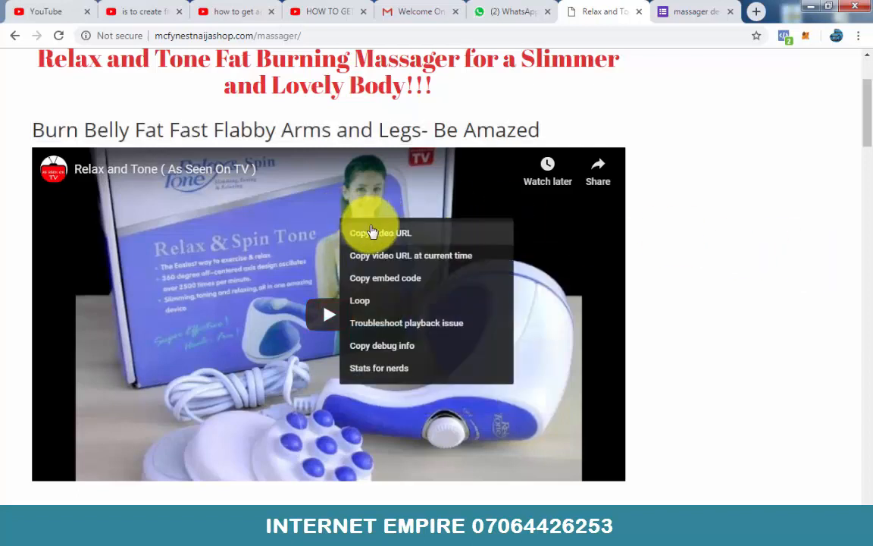
left_click(371, 235)
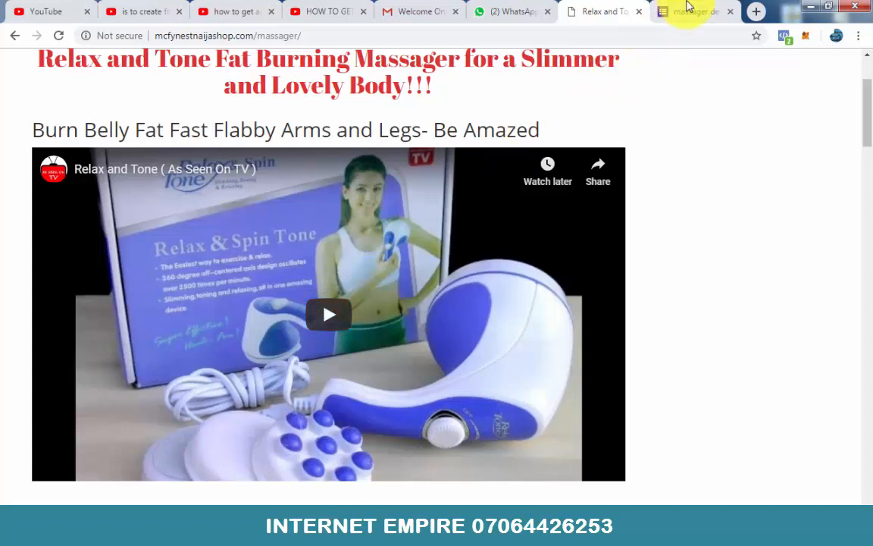
Step: Insert the massager product video into the form using its copied YouTube URL
left_click(688, 9)
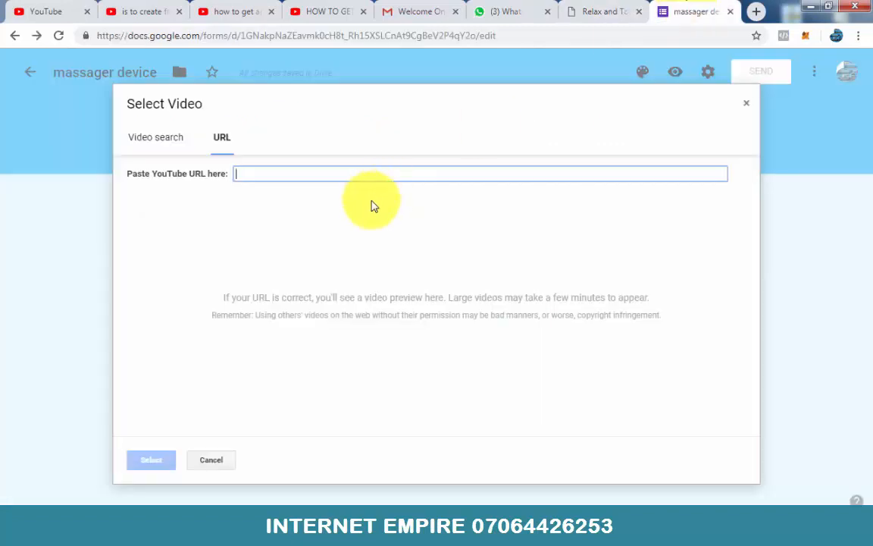
key("ctrl+v")
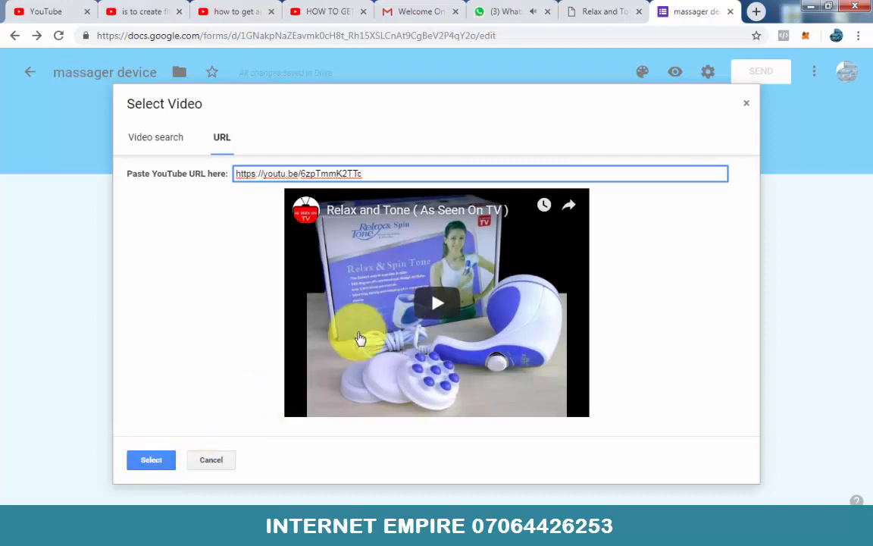
left_click(152, 460)
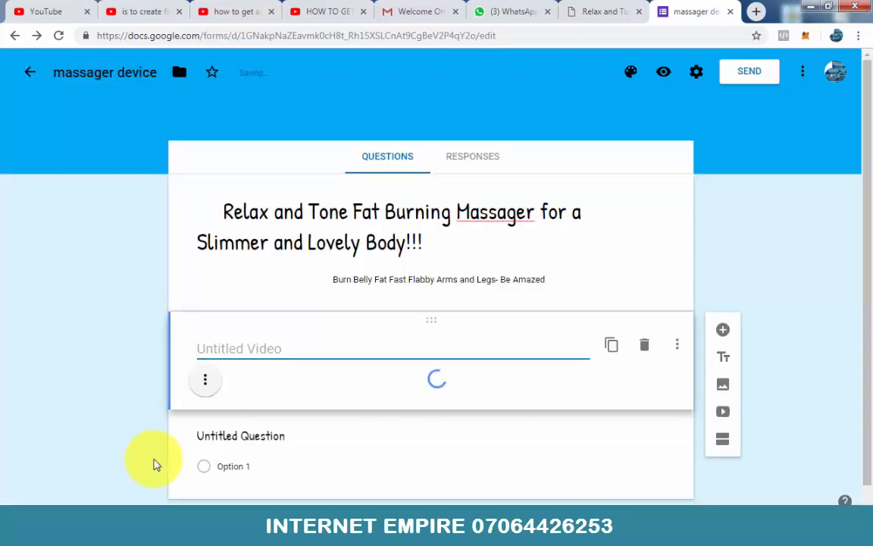
scroll(818, 262, "down", 2)
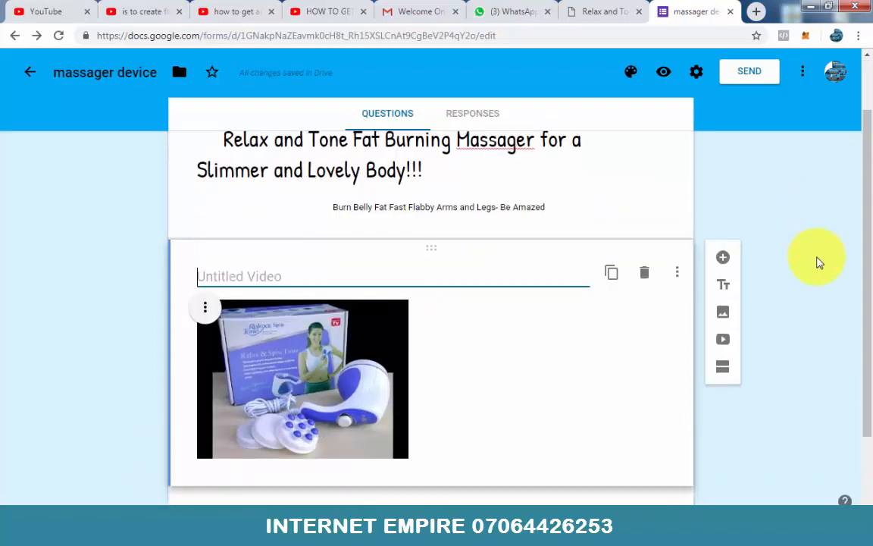
scroll(818, 262, "up", 1)
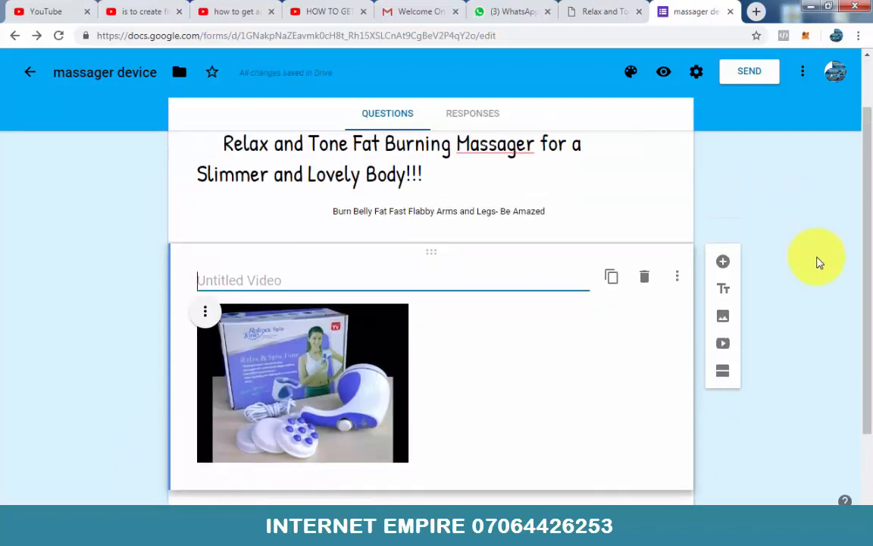
scroll(818, 262, "up", 1)
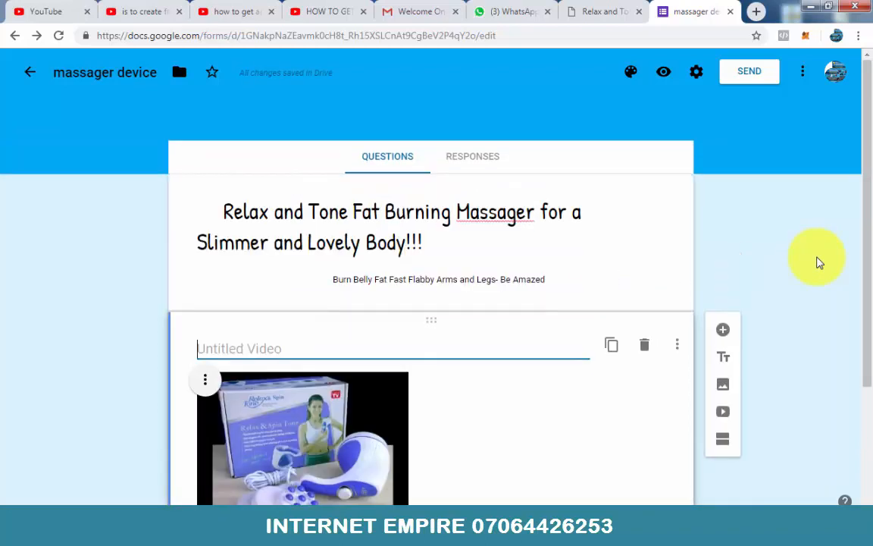
Step: Remove the form description and use "Burn Belly Fat Fast Flabby Arms and Legs- Be Amazed" as the video's title instead
triple_click(540, 278)
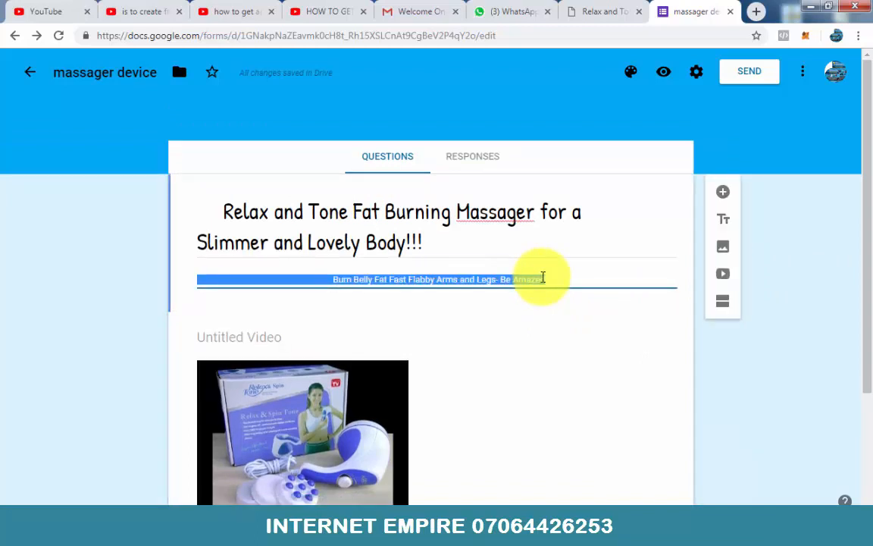
key("BackSpace")
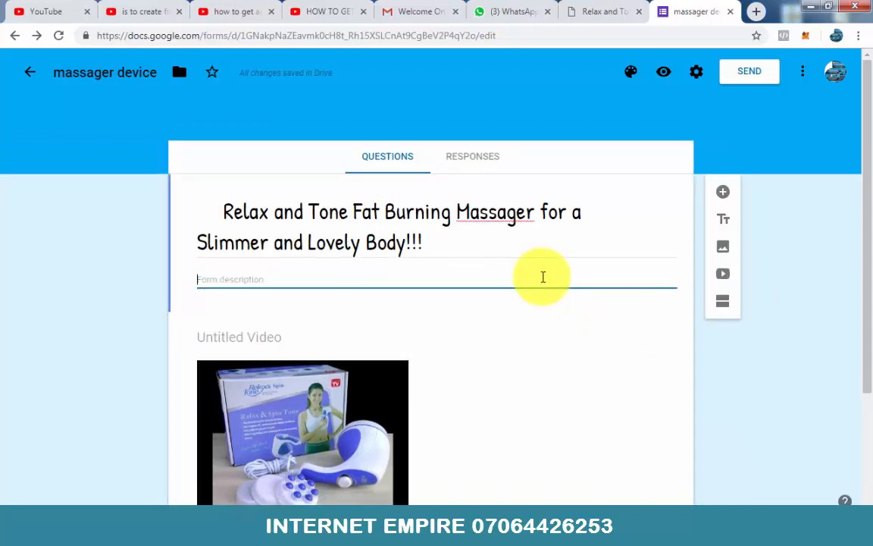
left_click(268, 339)
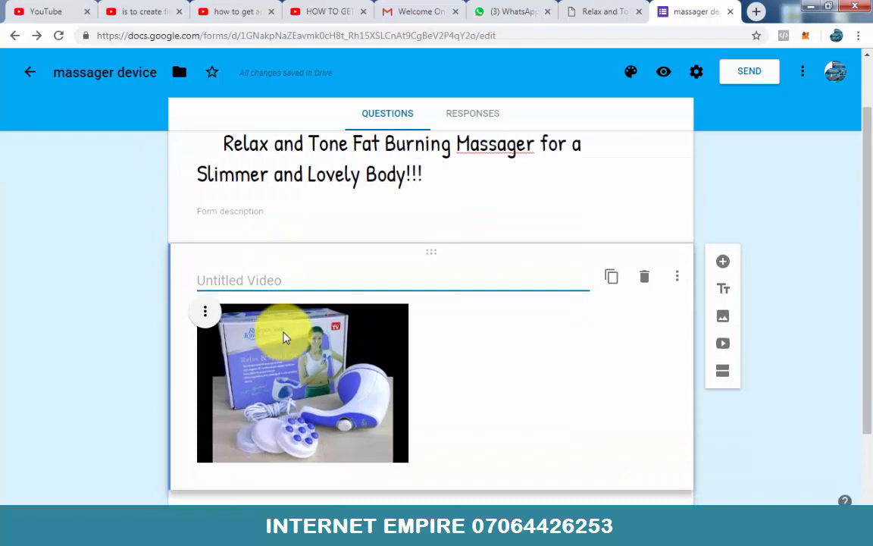
key("ctrl+v")
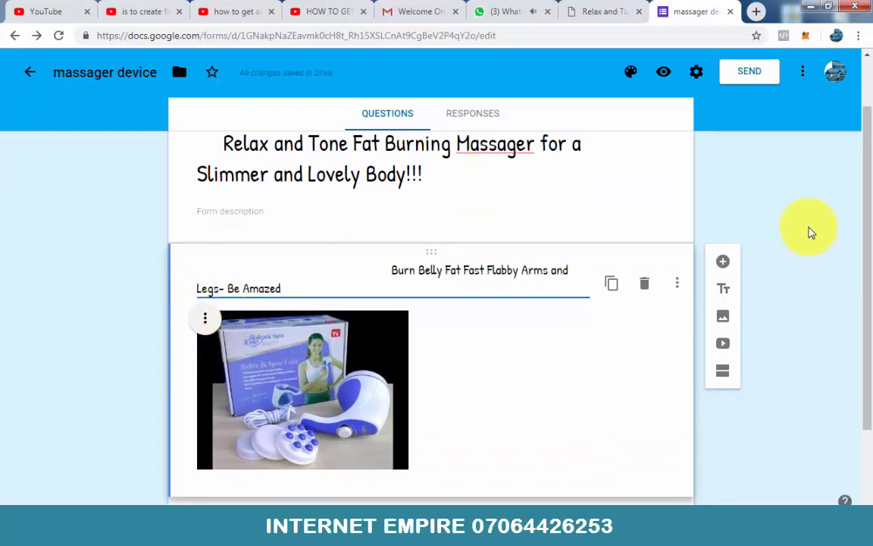
Step: Center-align the product video in the form and enlarge it proportionally
scroll(402, 189, "down", 2)
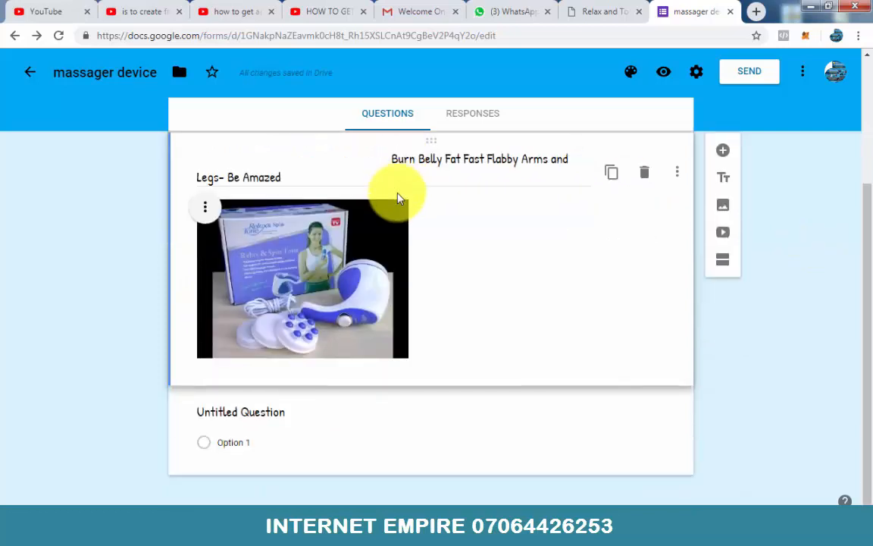
left_click(289, 278)
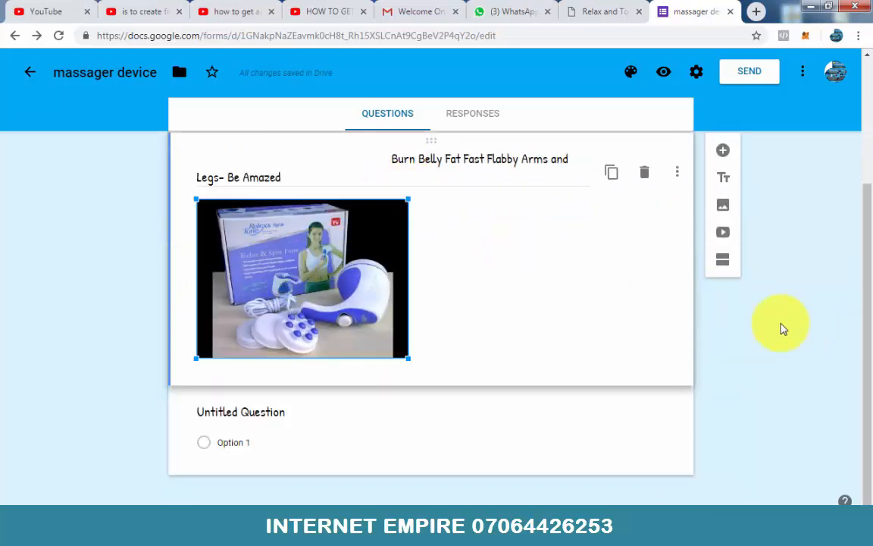
left_click(204, 212)
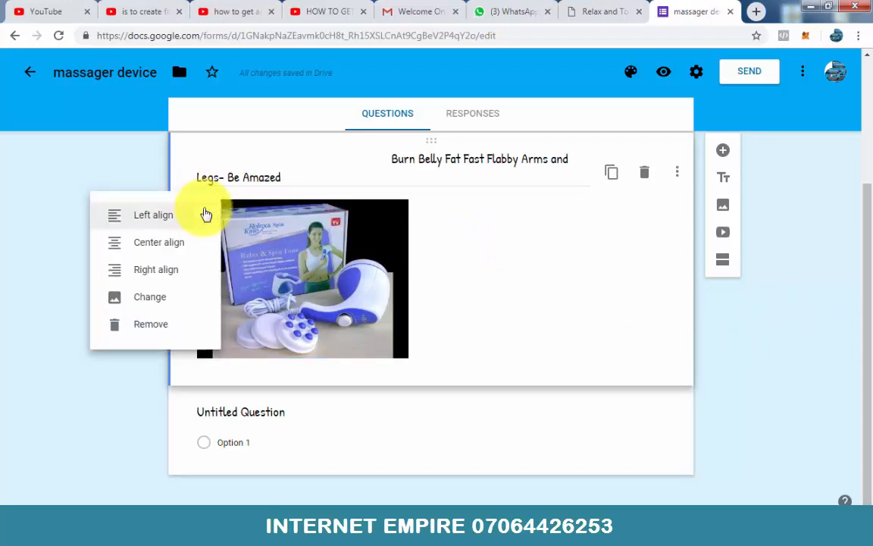
left_click(165, 244)
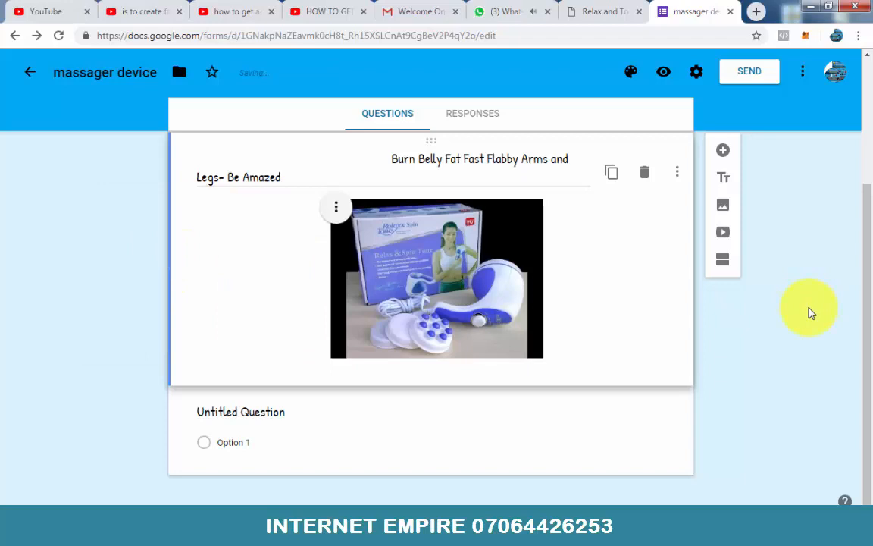
left_click(509, 312)
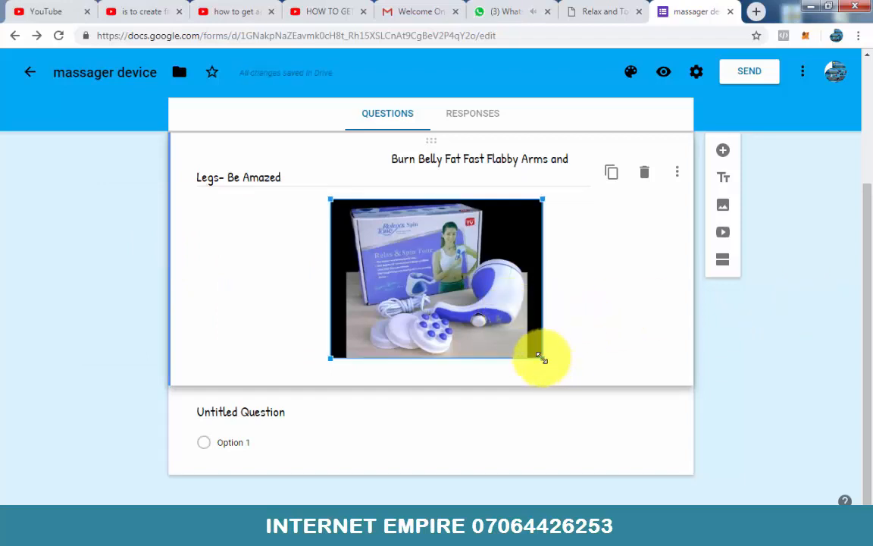
left_click_drag(542, 358, 594, 415)
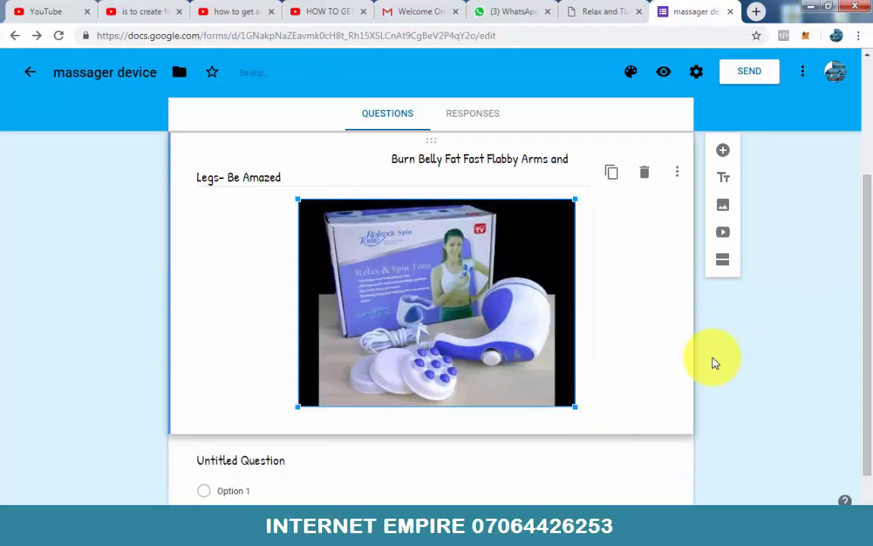
Step: Preview the form and check how the headline, subheading and centered video are laid out
scroll(716, 362, "up", 2)
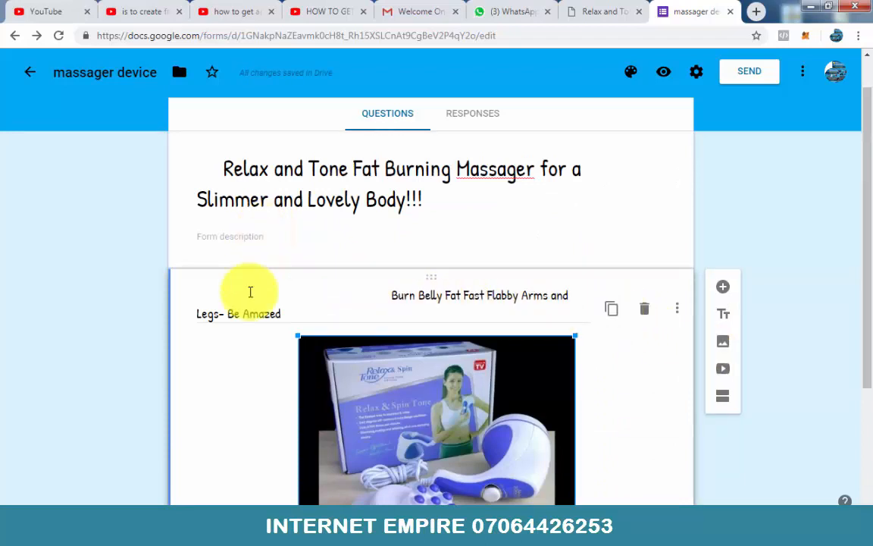
scroll(584, 279, "down", 2)
scroll(580, 274, "up", 3)
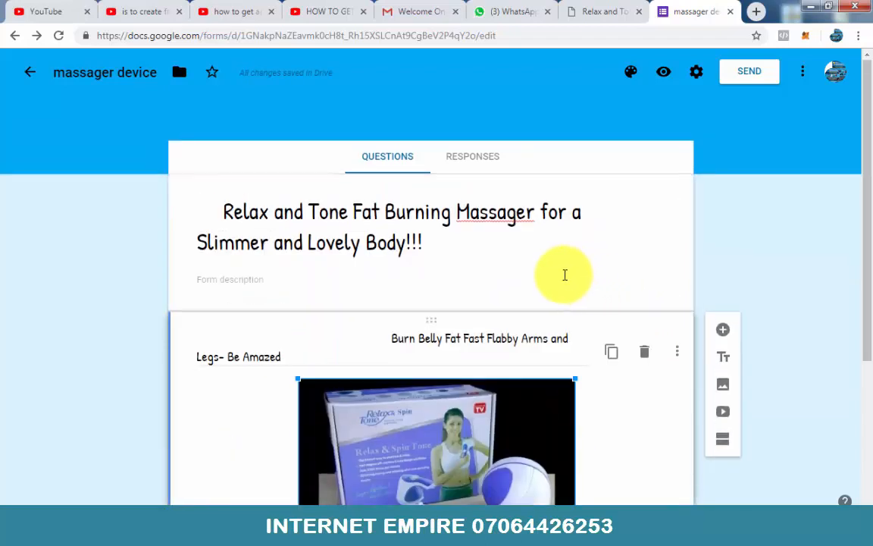
left_click(662, 74)
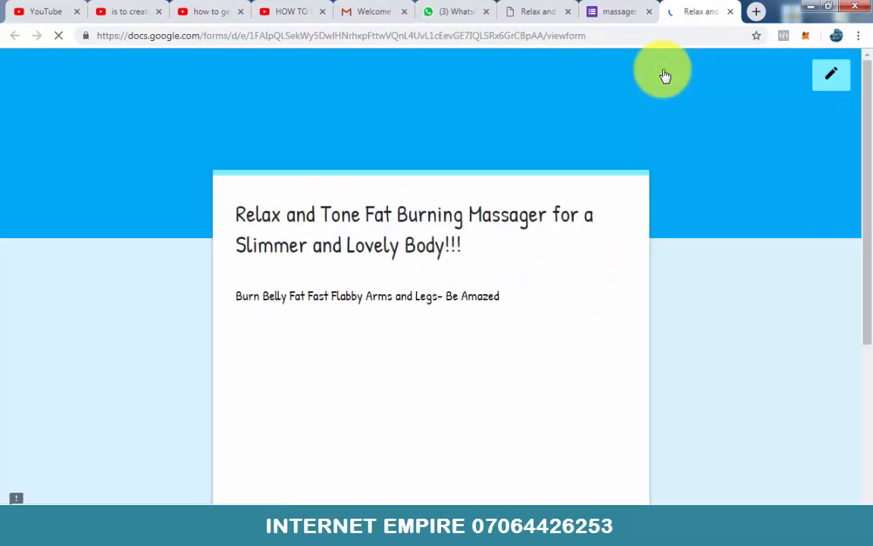
scroll(565, 133, "down", 3)
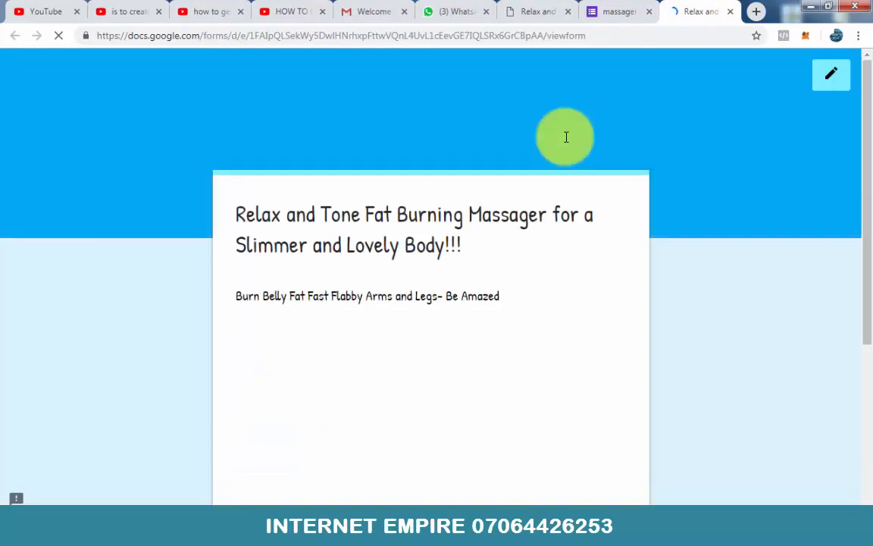
scroll(553, 160, "down", 2)
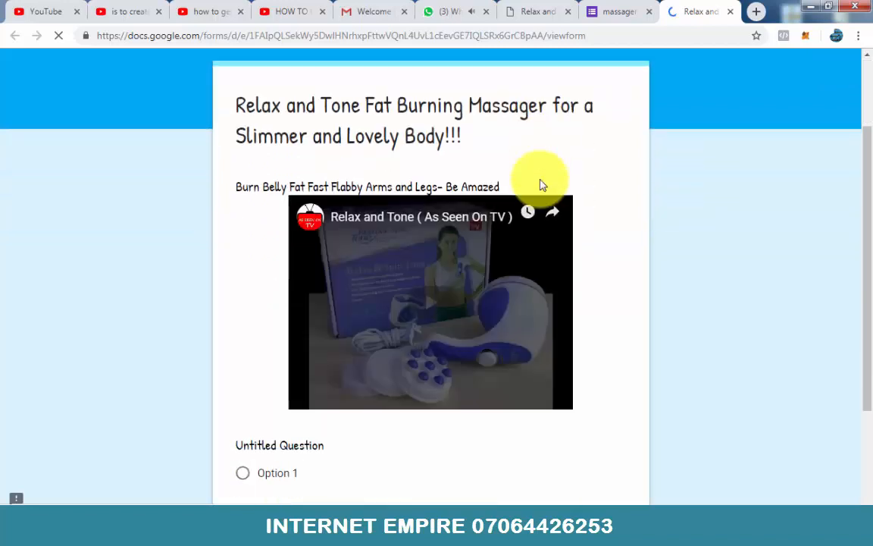
scroll(502, 250, "up", 1)
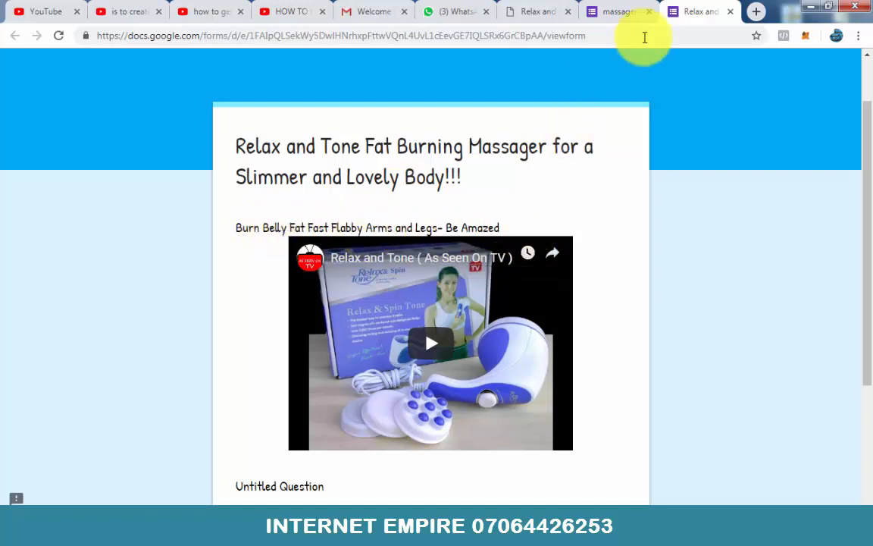
Step: Compare the spacing of the video title in the form editor with its placement in the preview
left_click(625, 14)
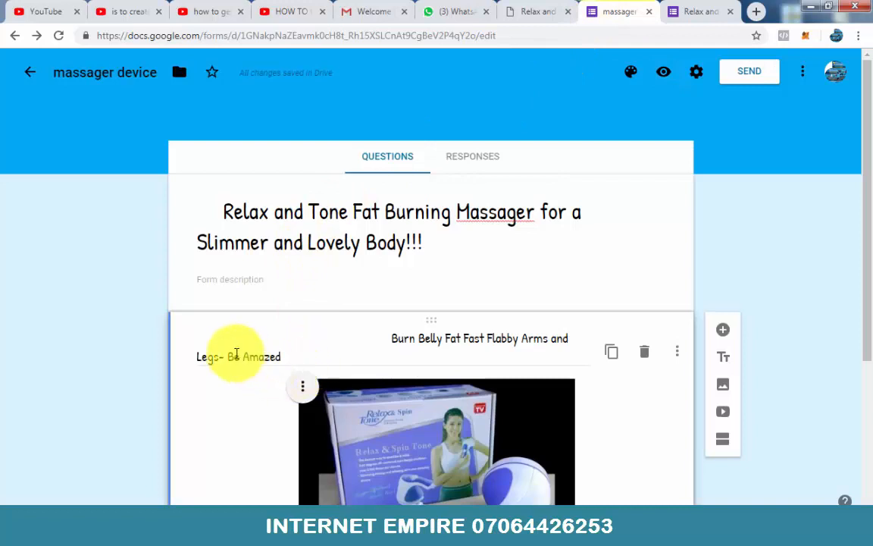
triple_click(389, 339)
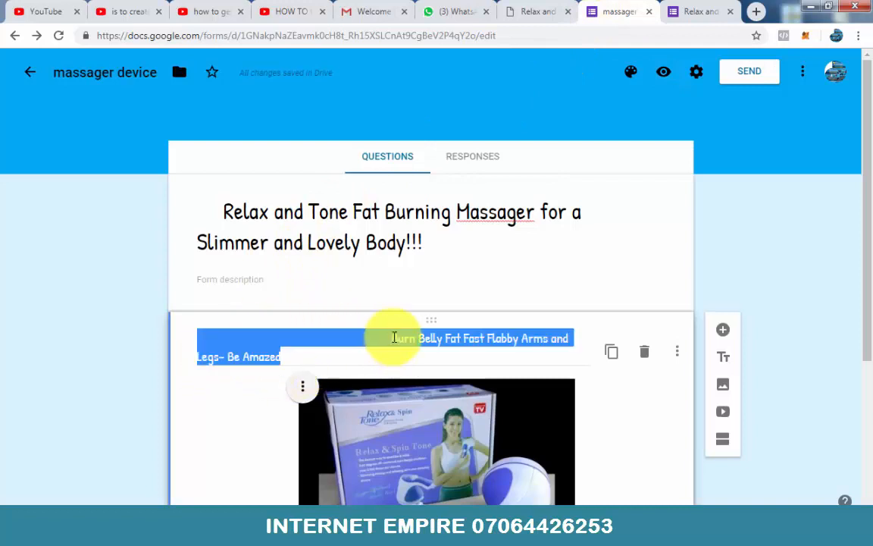
left_click(392, 338)
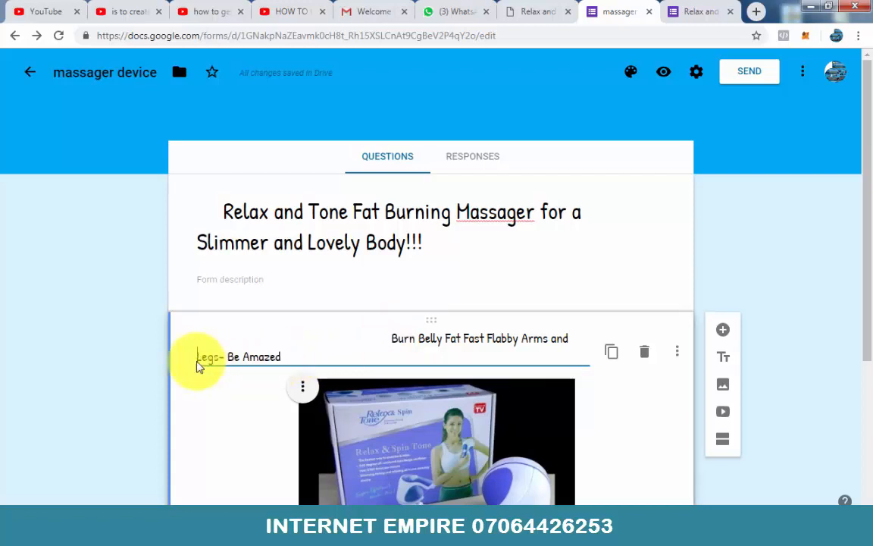
left_click(686, 9)
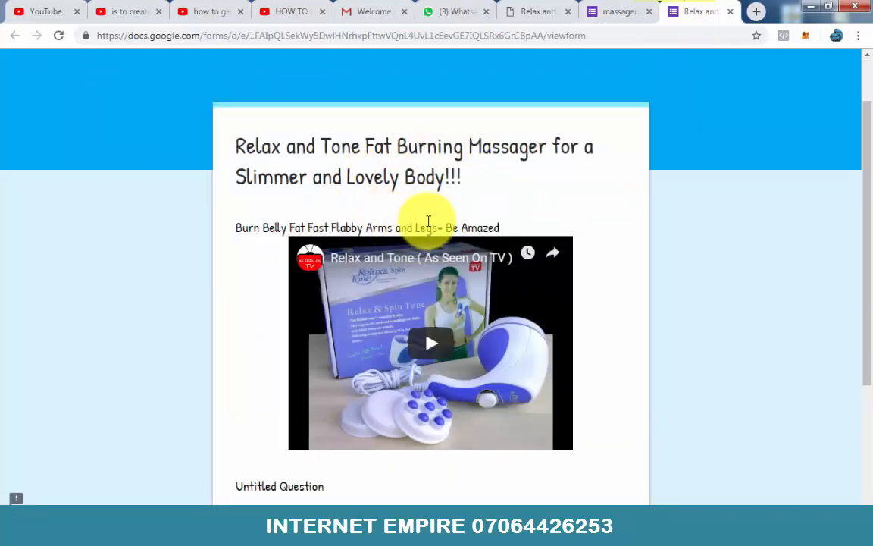
scroll(478, 180, "down", 1)
scroll(432, 197, "up", 2)
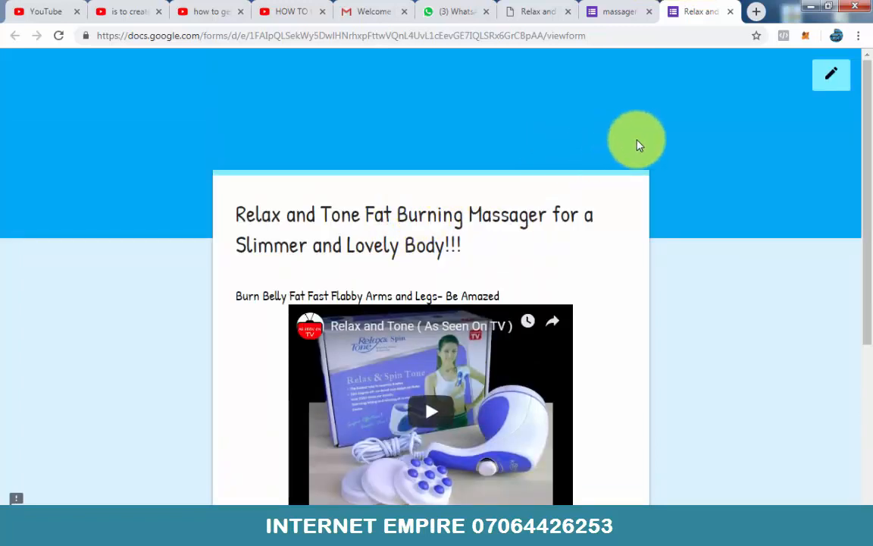
Step: Switch to the massager sales page and review the image and headings that follow the video
left_click(617, 12)
left_click(530, 13)
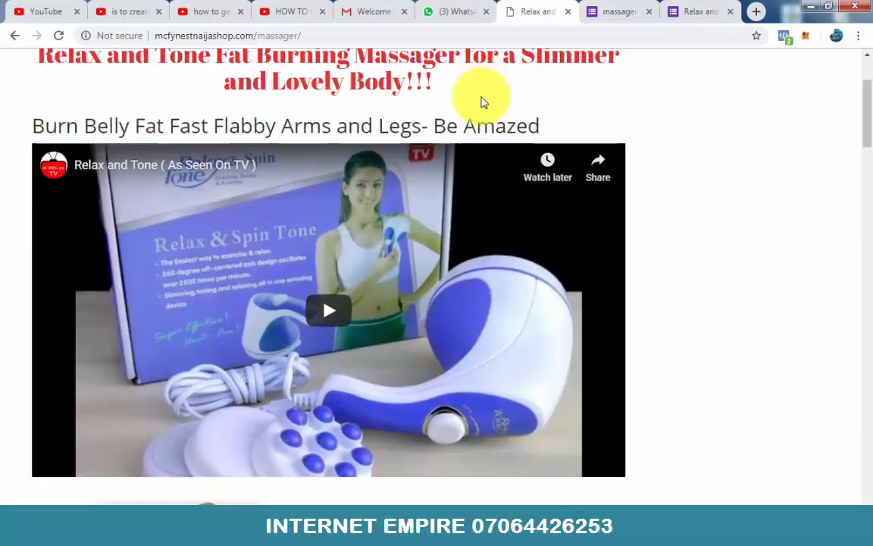
scroll(483, 103, "down", 6)
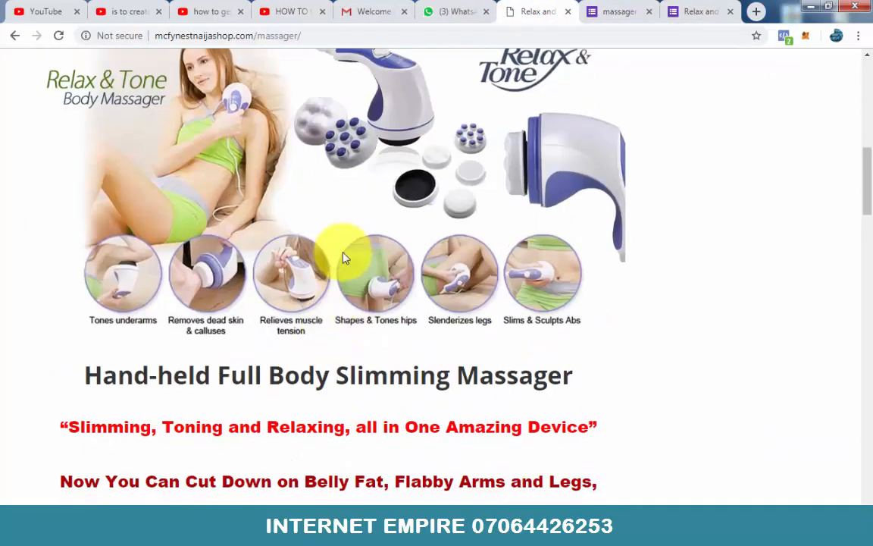
scroll(343, 258, "up", 1)
scroll(343, 259, "down", 3)
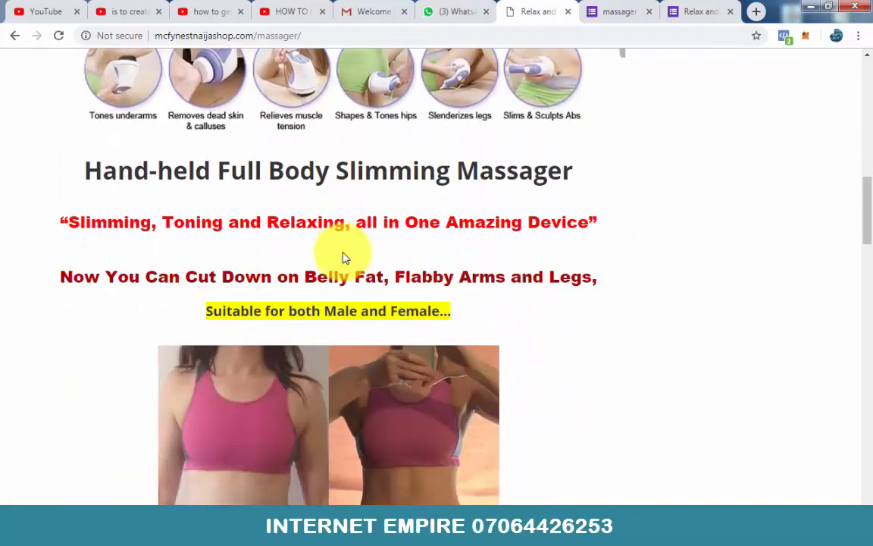
scroll(342, 258, "up", 2)
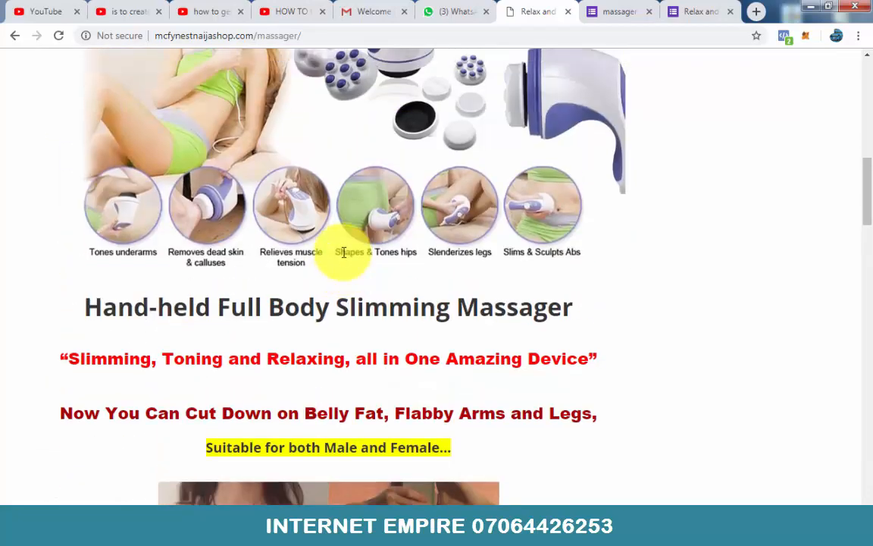
scroll(344, 254, "up", 1)
scroll(343, 257, "up", 1)
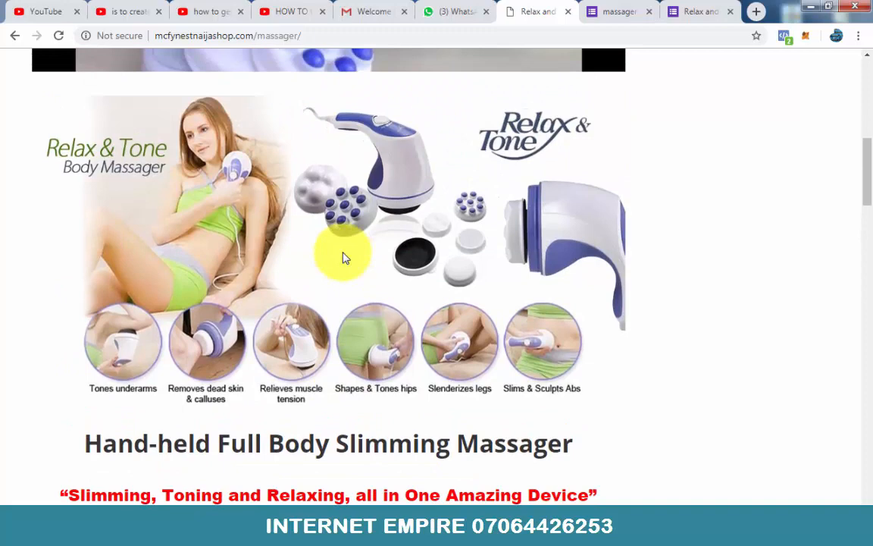
Step: Save the Relax & Tone body massager image from the sales page as JPEG "msg 1" in the blog images folder
right_click(347, 200)
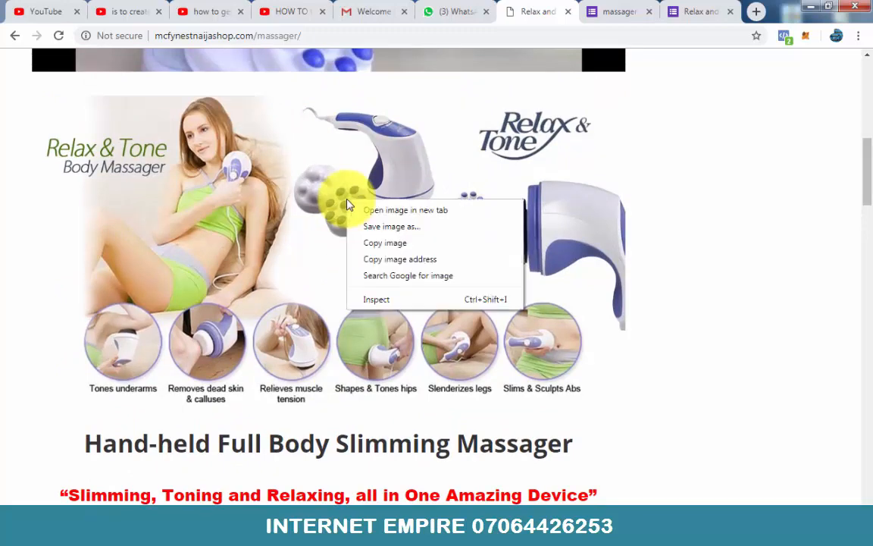
left_click(381, 228)
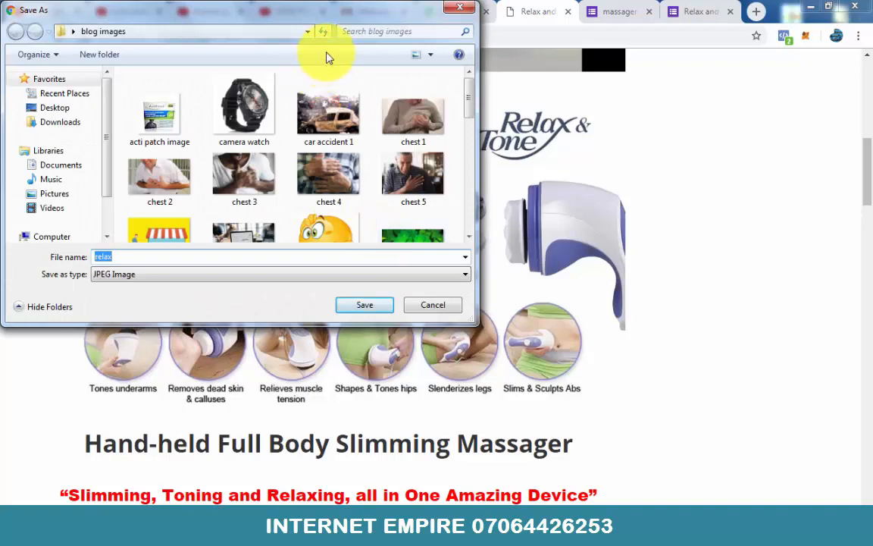
left_click_drag(470, 118, 475, 244)
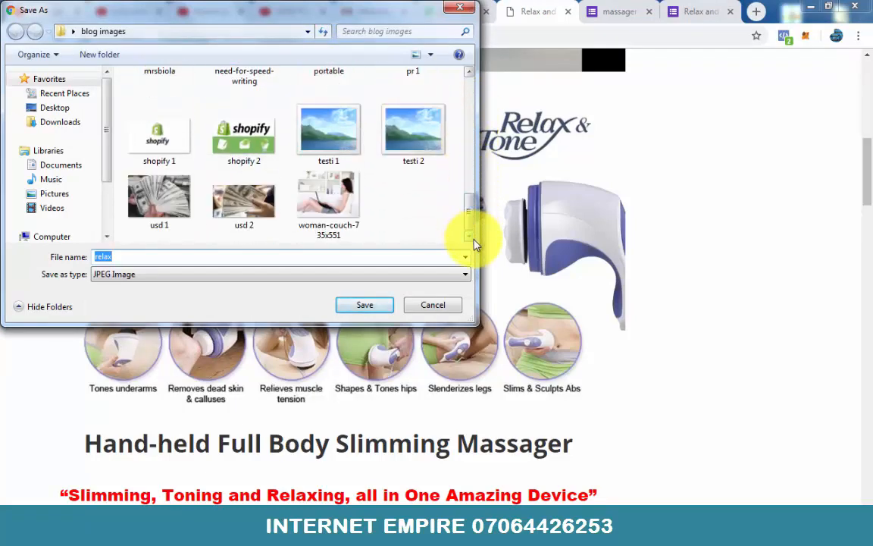
type("msg 1")
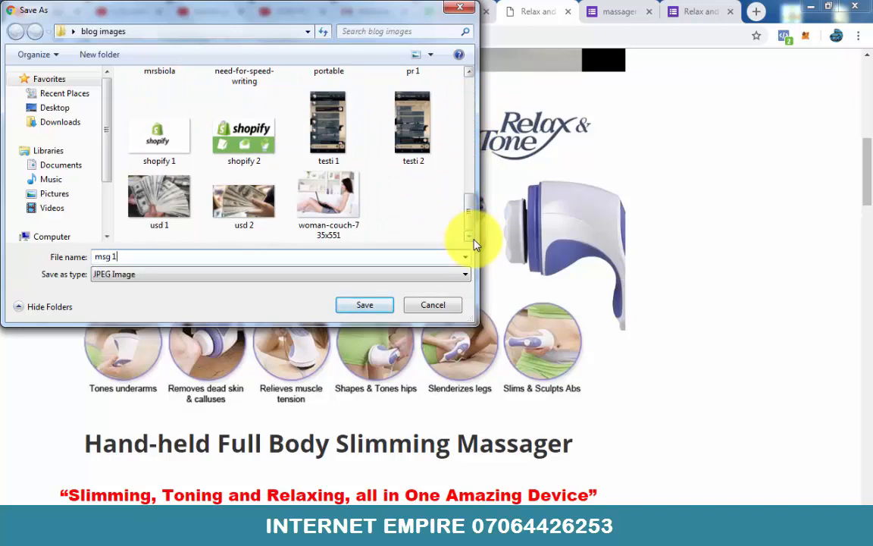
key("Return")
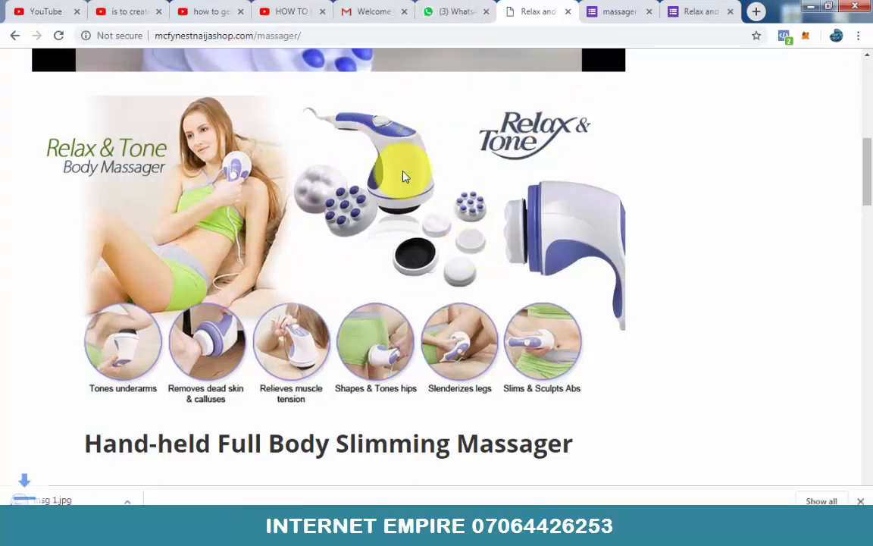
Step: Upload the saved "msg 1" image from the blog images folder into the form, directly below the product video
scroll(411, 166, "up", 2)
left_click(603, 12)
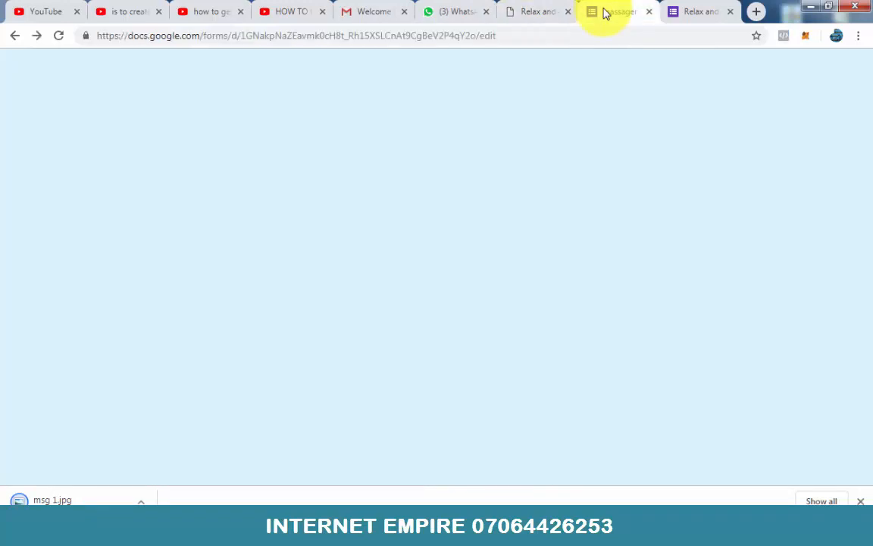
scroll(828, 98, "down", 3)
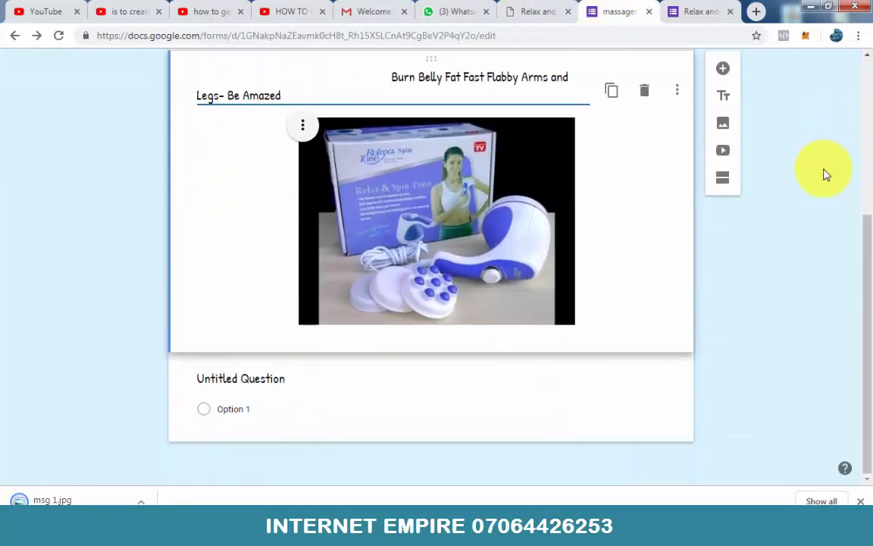
left_click(725, 126)
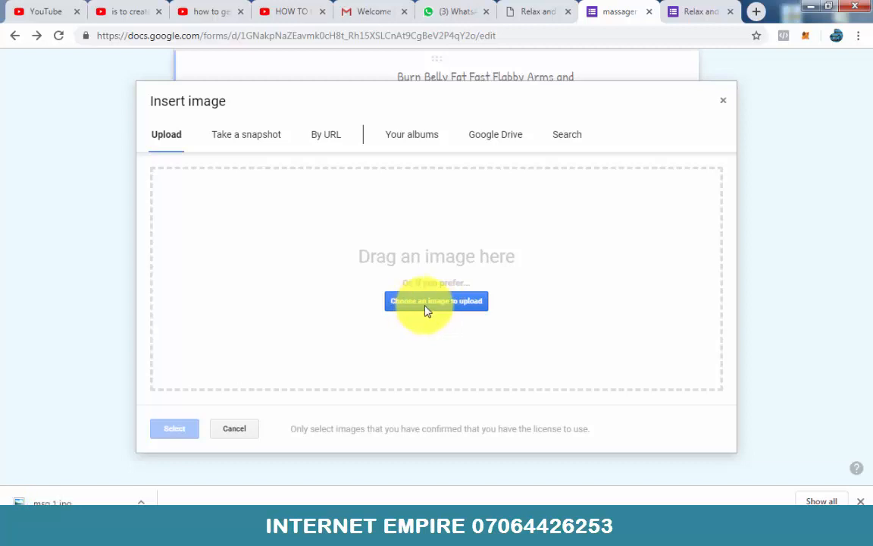
left_click(438, 303)
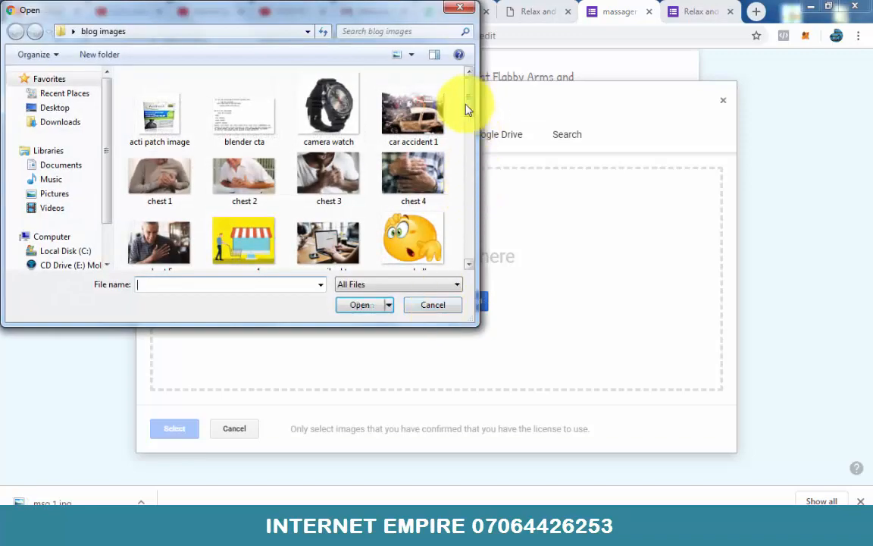
left_click_drag(468, 107, 493, 88)
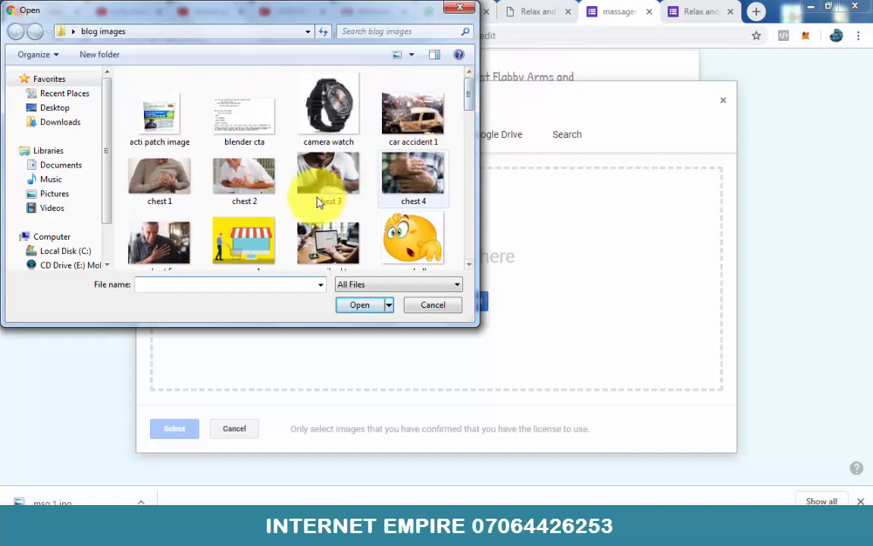
left_click(222, 282)
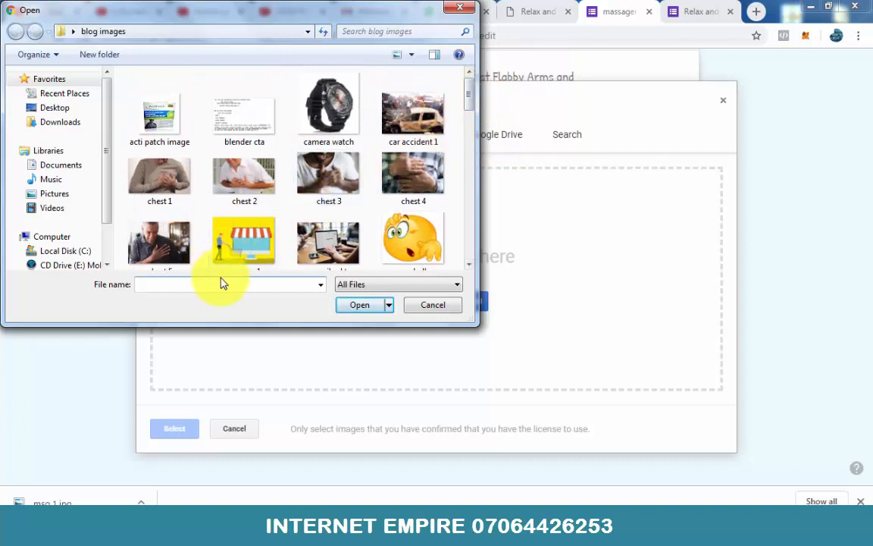
type("ms")
key("Down")
key("Return")
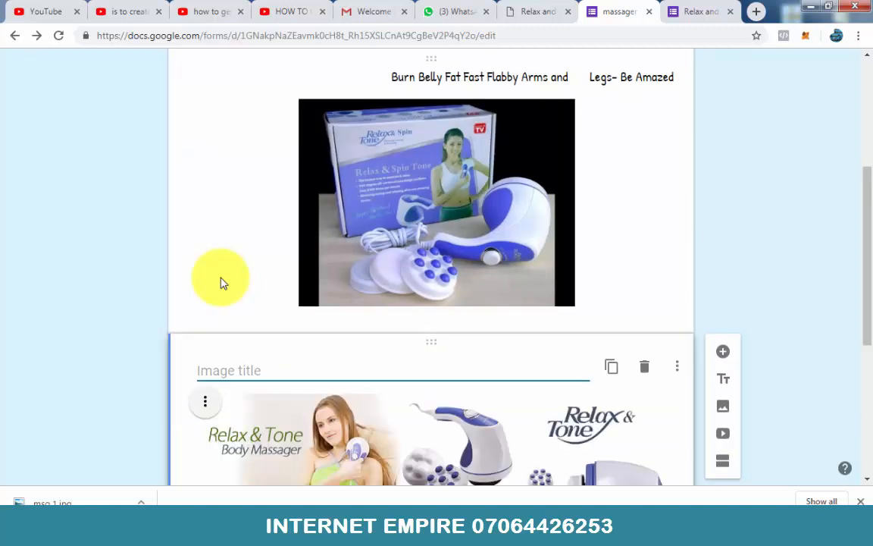
scroll(773, 214, "down", 5)
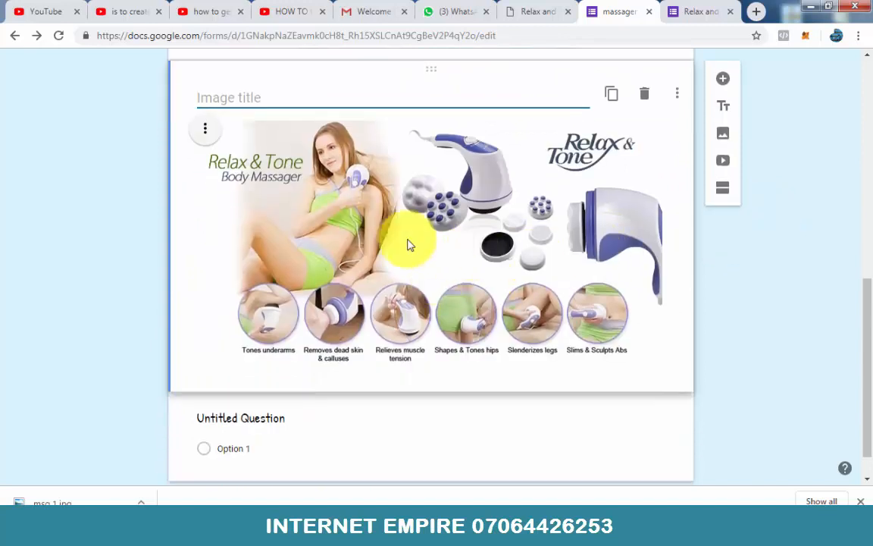
left_click(257, 96)
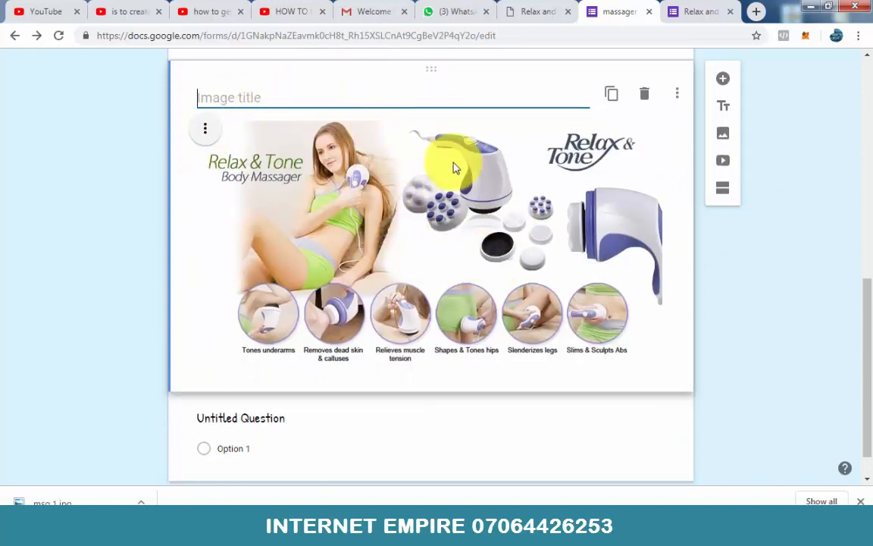
Step: Reload the form preview and check how the massager image is laid out below the headline and video
left_click(703, 11)
scroll(573, 146, "down", 3)
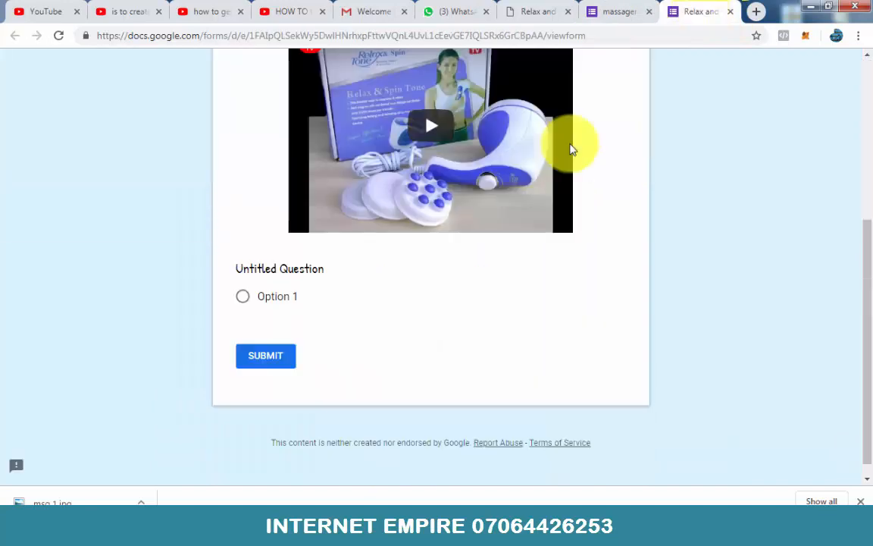
scroll(573, 146, "up", 3)
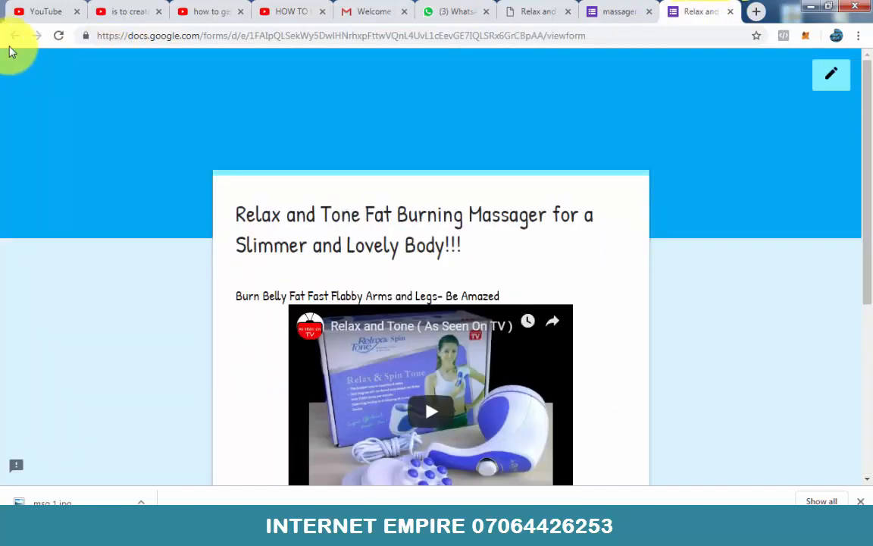
left_click(58, 36)
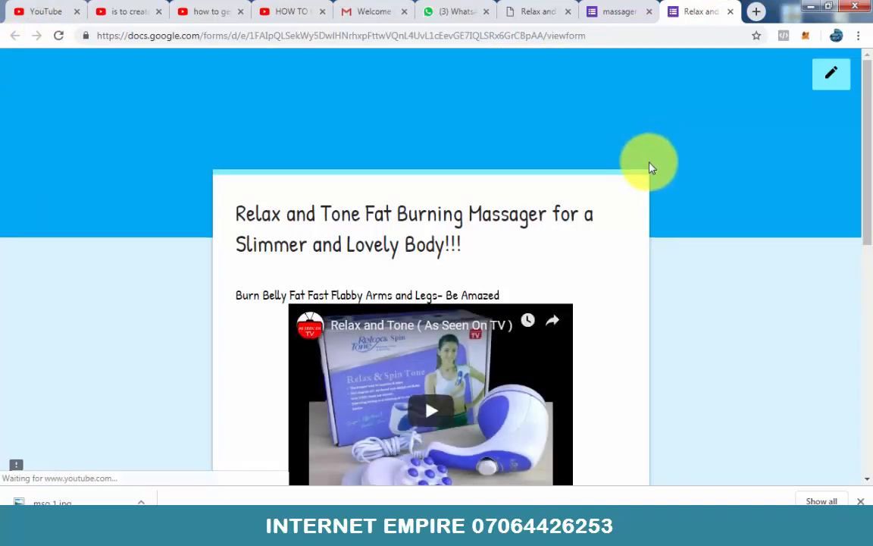
scroll(649, 166, "down", 5)
scroll(568, 261, "up", 4)
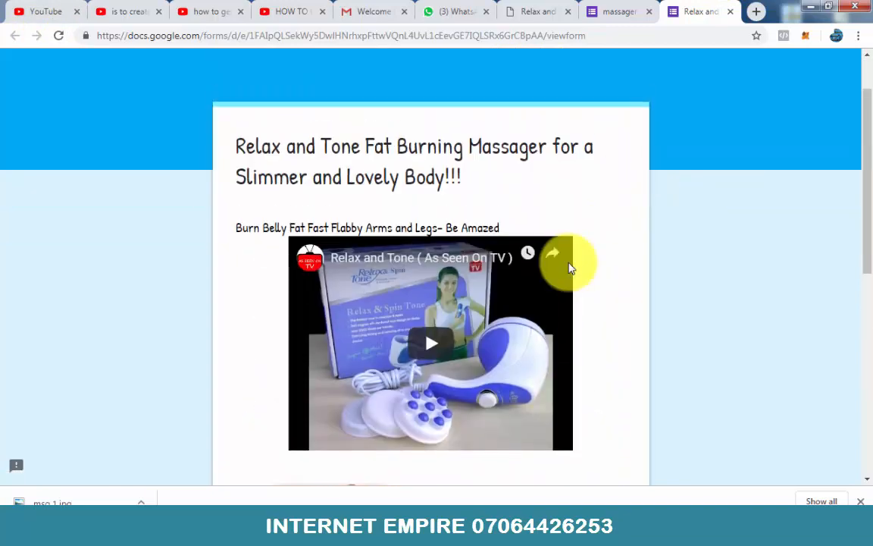
scroll(569, 268, "up", 1)
scroll(570, 267, "down", 6)
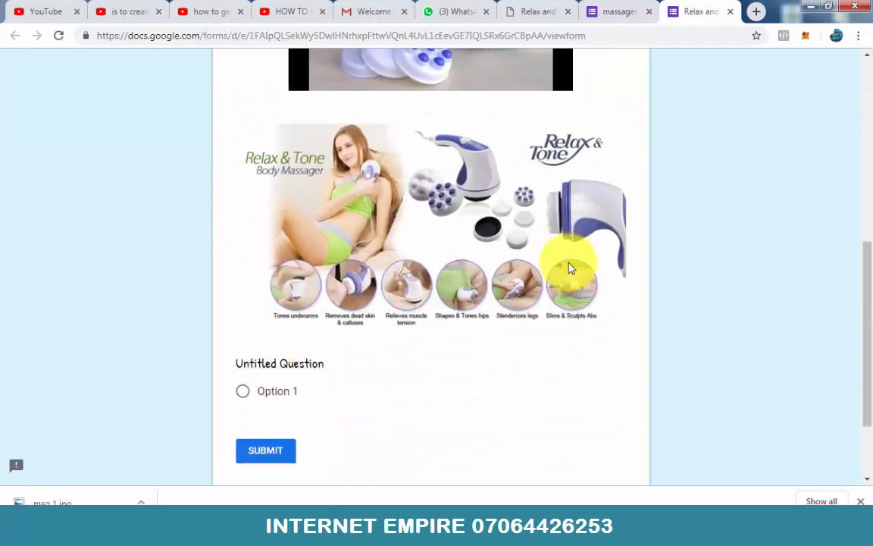
scroll(571, 268, "down", 2)
scroll(570, 268, "up", 4)
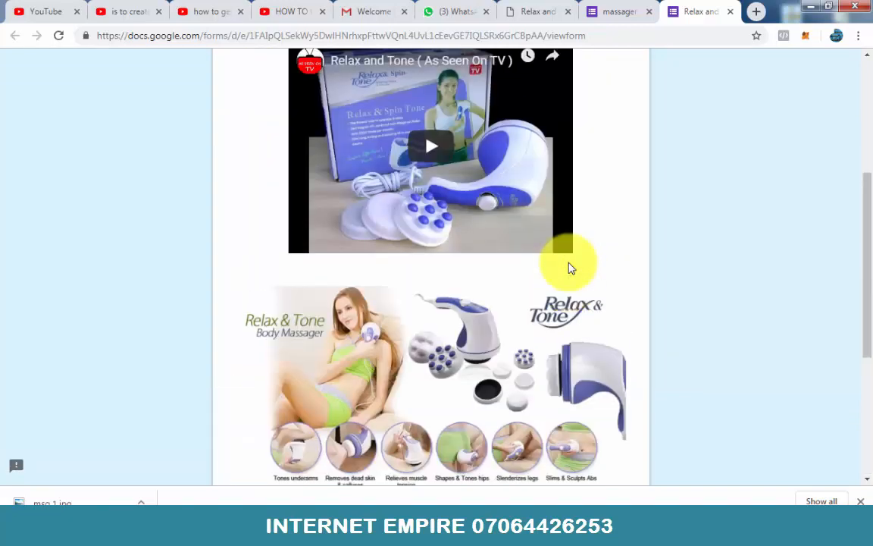
scroll(571, 267, "up", 2)
scroll(570, 268, "up", 2)
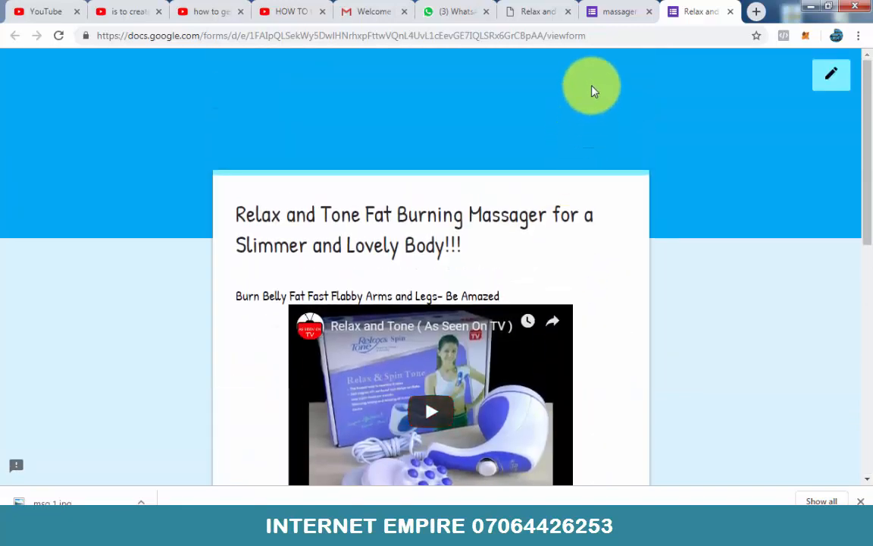
Step: Copy the heading "Hand-held Full Body Slimming Massager" below the product image on the sales page
left_click(610, 7)
scroll(538, 156, "down", 1)
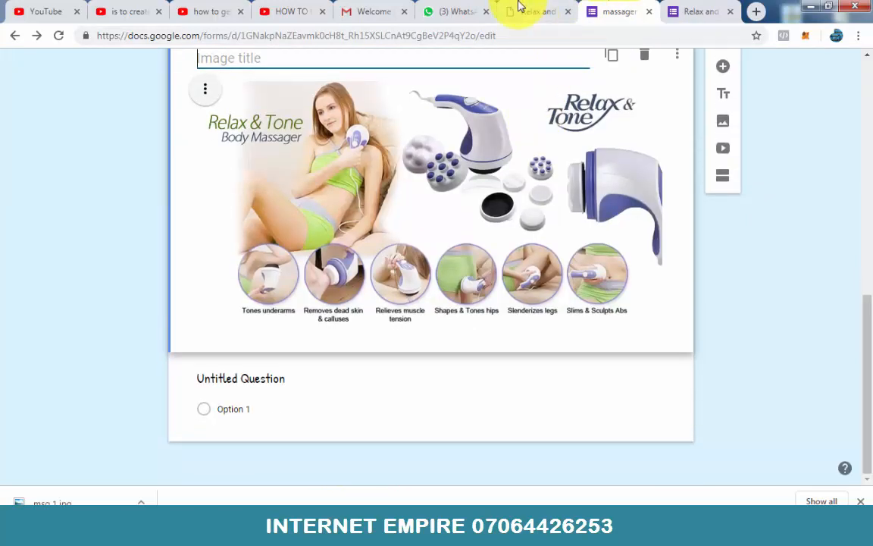
left_click(528, 10)
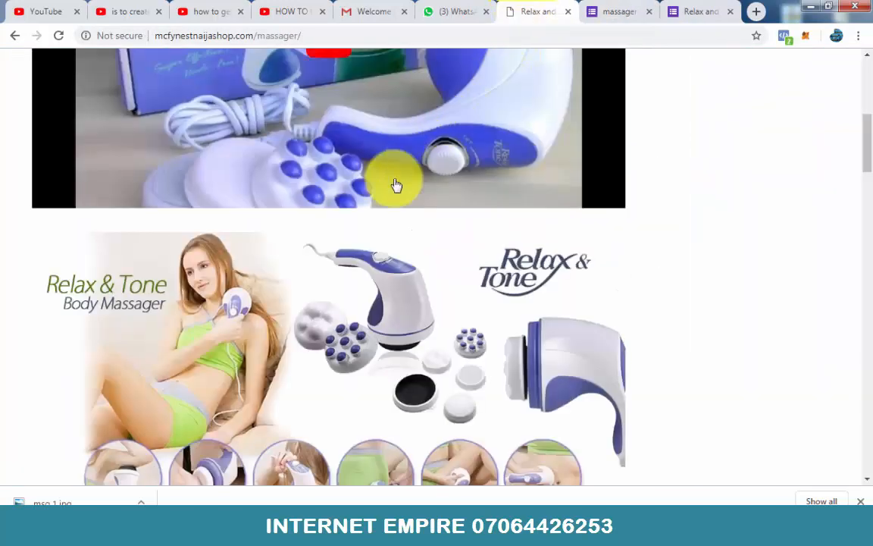
scroll(395, 185, "down", 6)
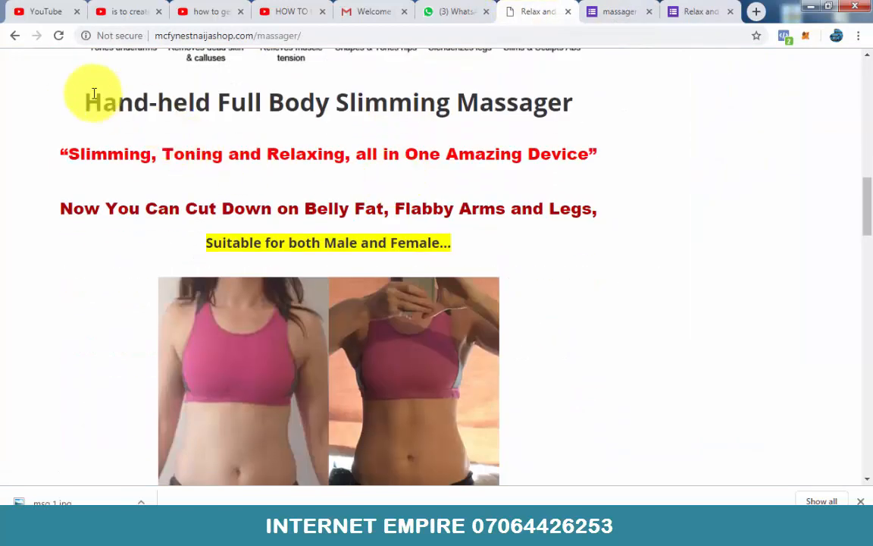
left_click_drag(90, 99, 572, 113)
key("ctrl+c")
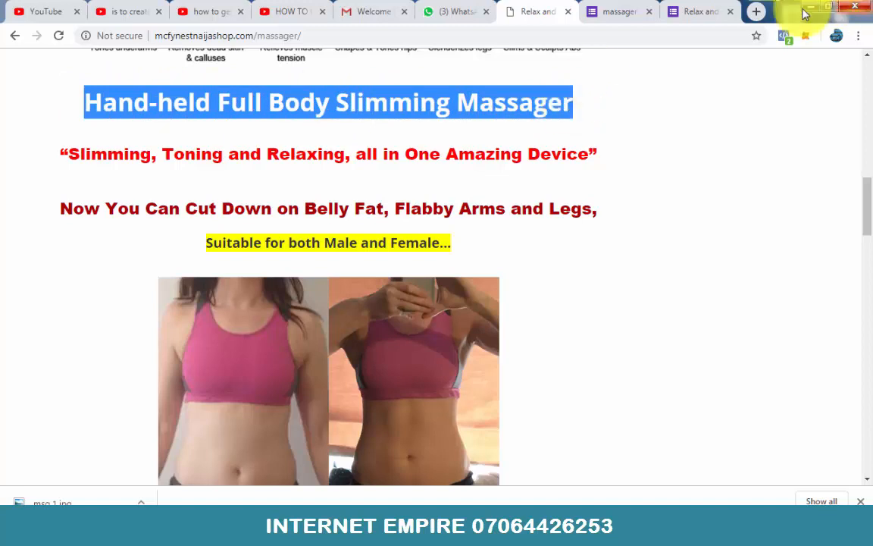
Step: Add a title and description block below the form's massager image, titled "Hand-held Full Body Slimming Massager"
left_click(625, 13)
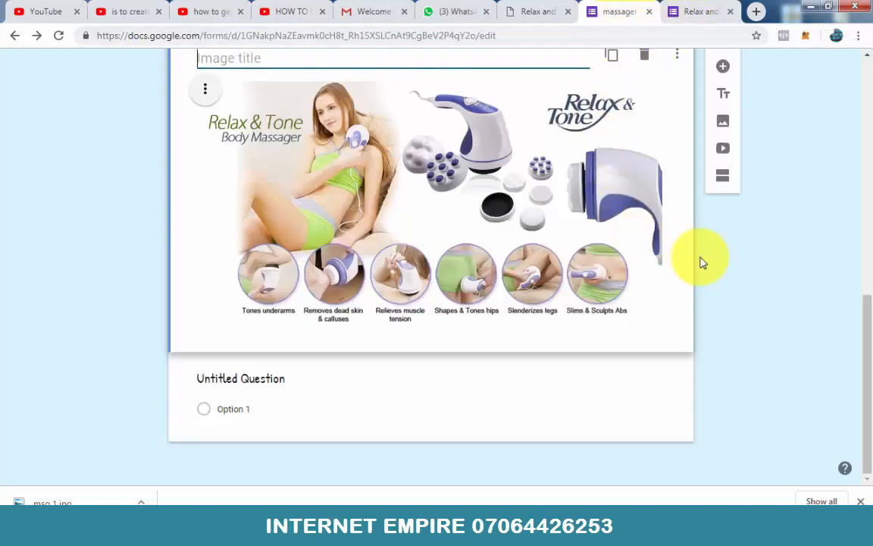
scroll(721, 256, "up", 1)
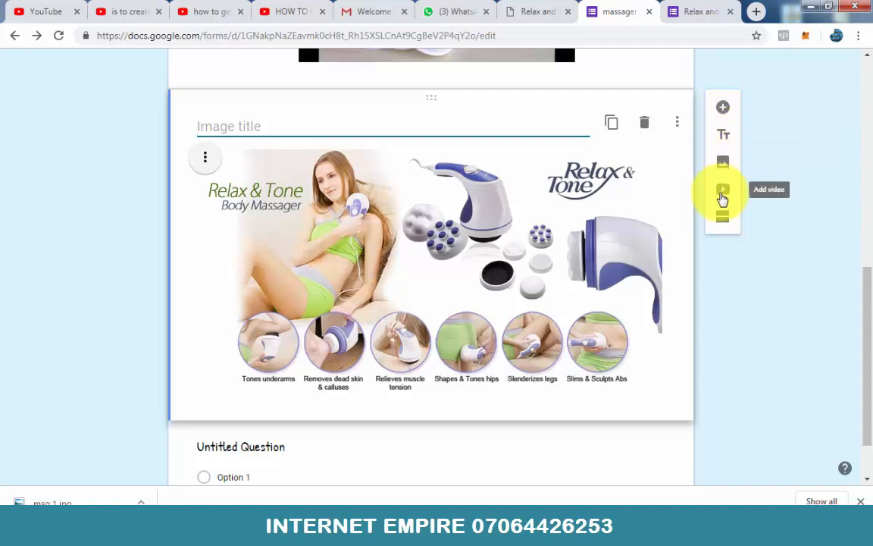
left_click(724, 133)
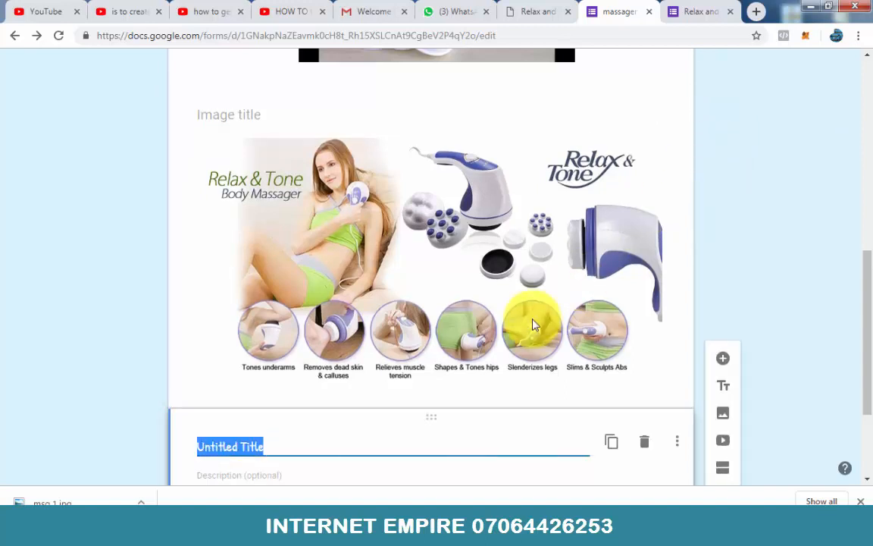
key("ctrl+v")
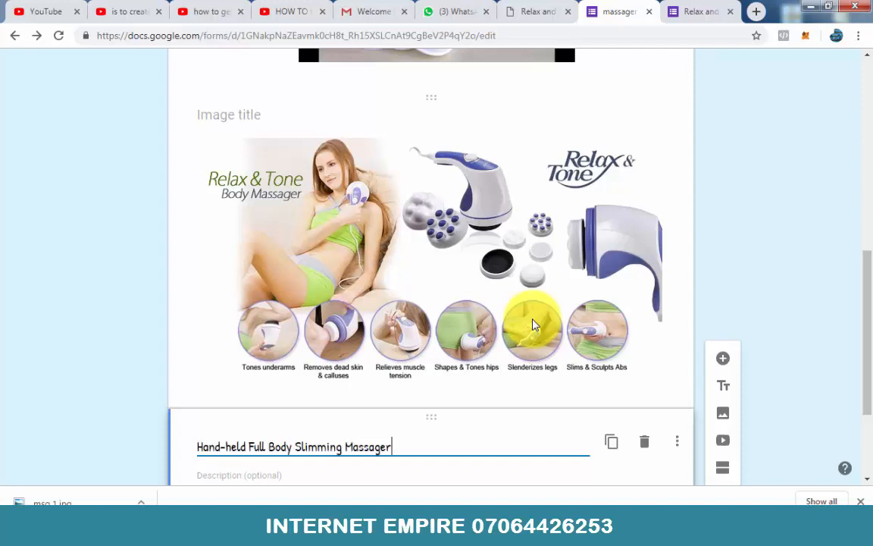
left_click(797, 247)
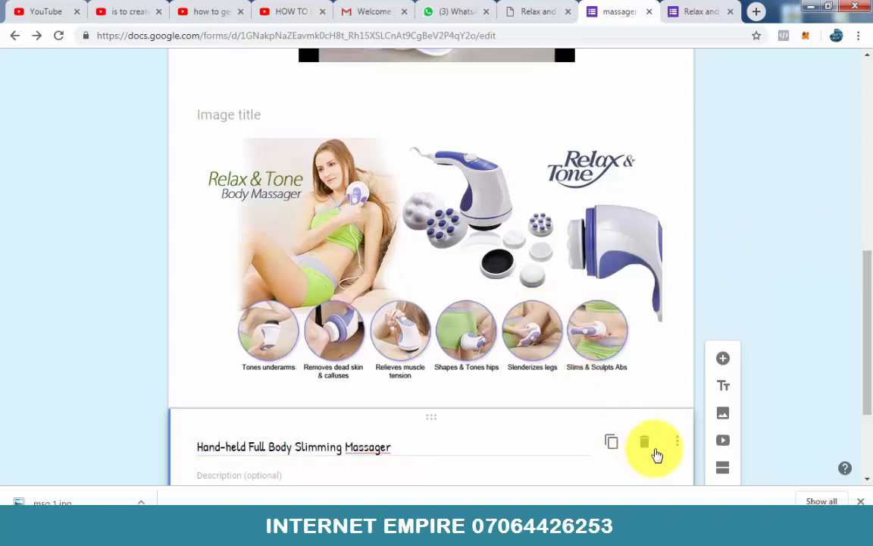
left_click(681, 445)
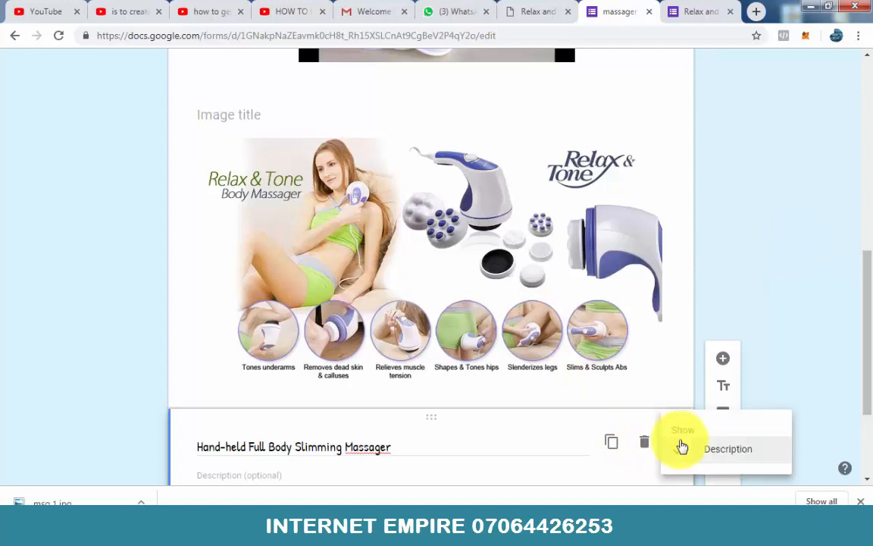
left_click(770, 225)
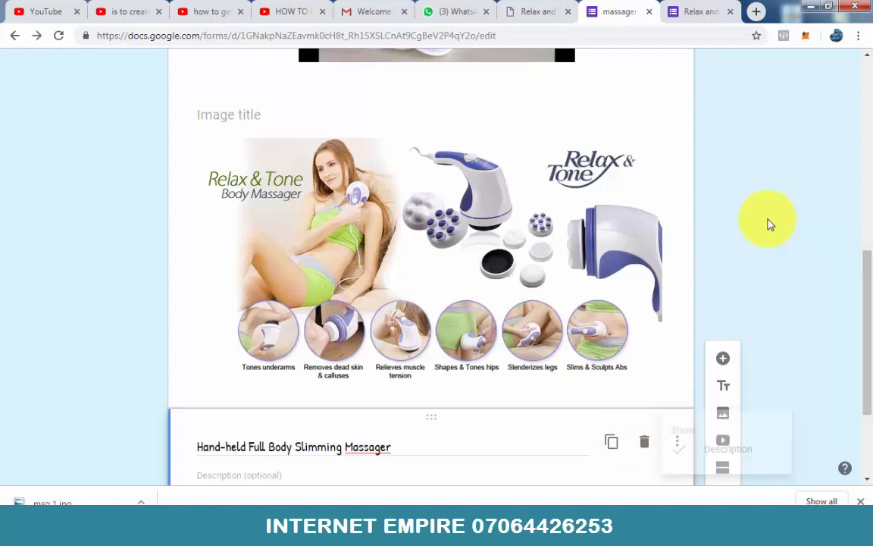
Step: Reload the form preview and check how the "Hand-held Full Body Slimming Massager" heading is displayed below the massager image
left_click(674, 12)
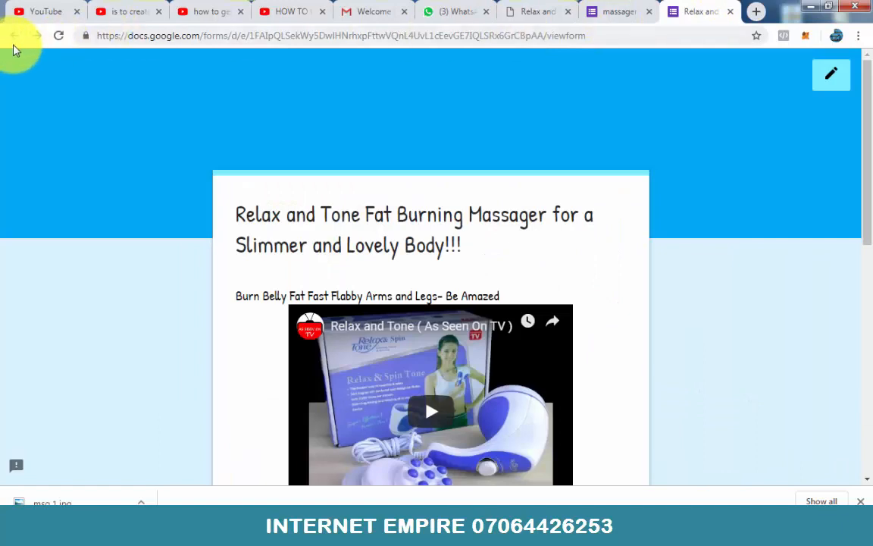
left_click(58, 35)
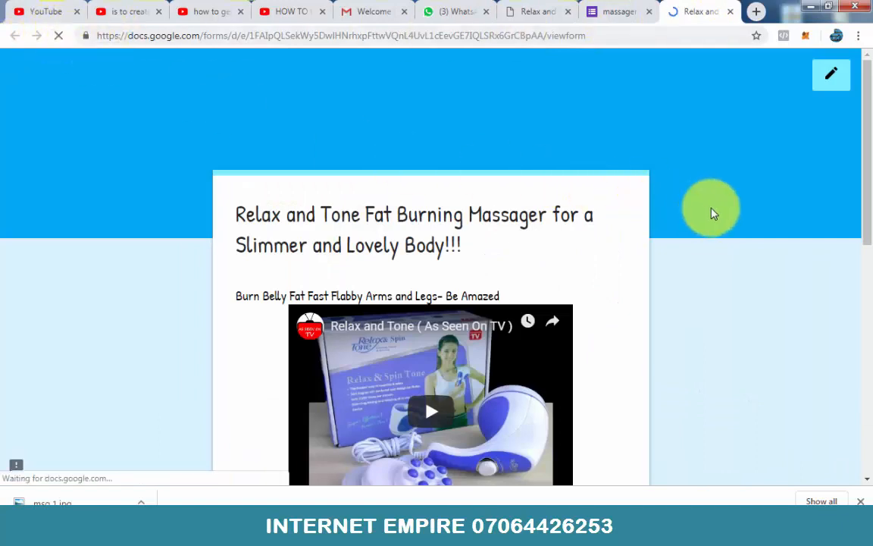
scroll(734, 215, "down", 10)
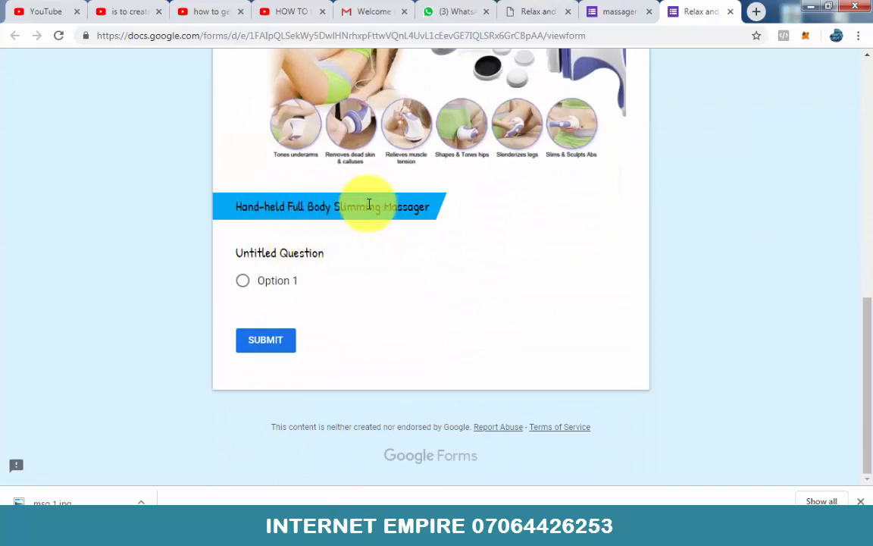
scroll(471, 203, "up", 1)
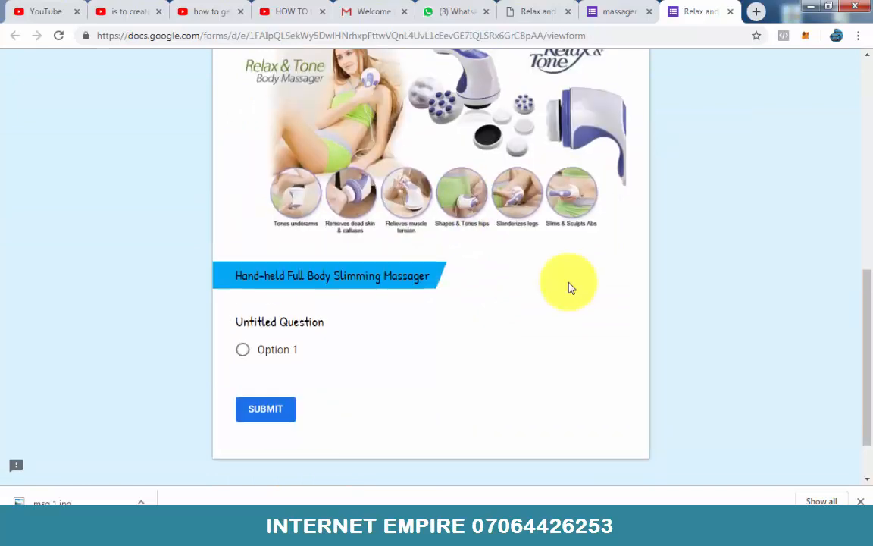
scroll(570, 288, "up", 3)
scroll(570, 288, "up", 5)
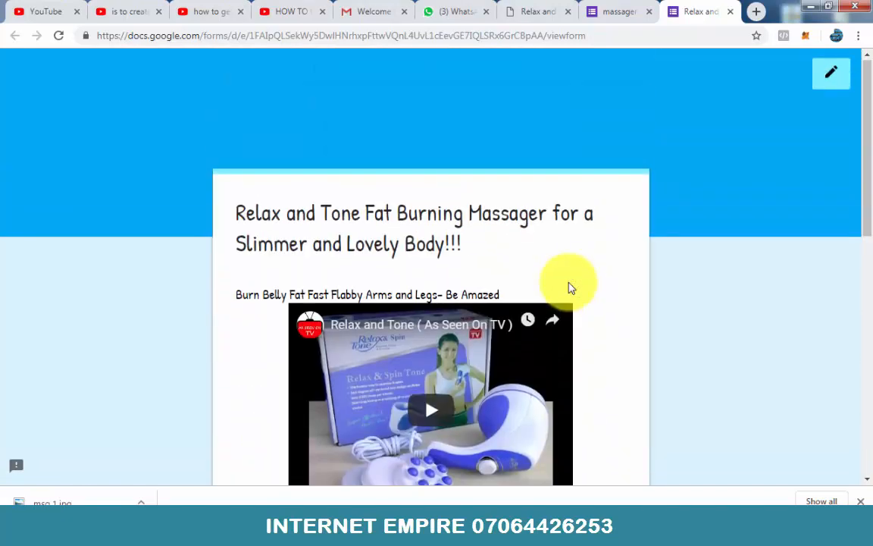
Step: Copy the line "Slimming, Toning and Relaxing, all in One Amazing Device" with its quotation marks from the massager sales page
left_click(613, 10)
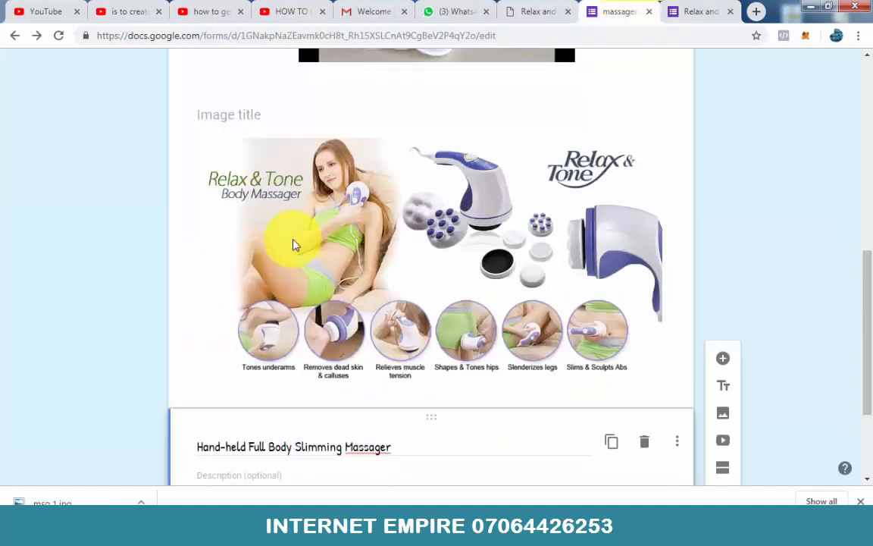
scroll(288, 244, "up", 1)
left_click(539, 10)
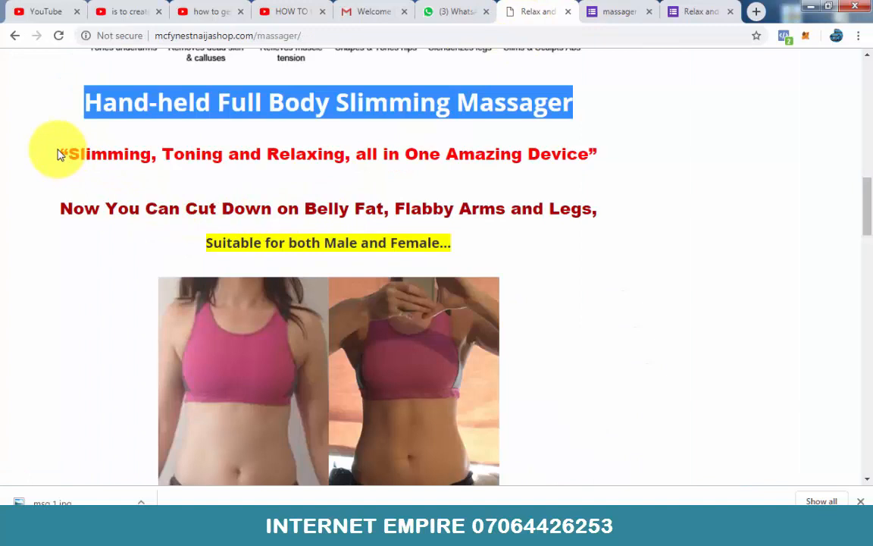
left_click_drag(58, 154, 626, 160)
key("ctrl+c")
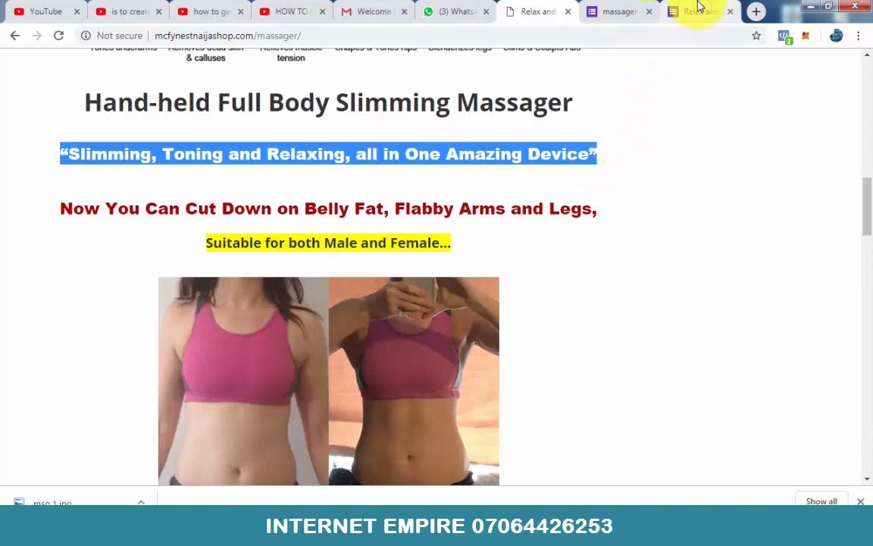
Step: Add a title and description block below the "Hand-held Full Body Slimming Massager" heading, titled “Slimming, Toning and Relaxing, all in One Amazing Device”
left_click(622, 12)
scroll(511, 181, "down", 4)
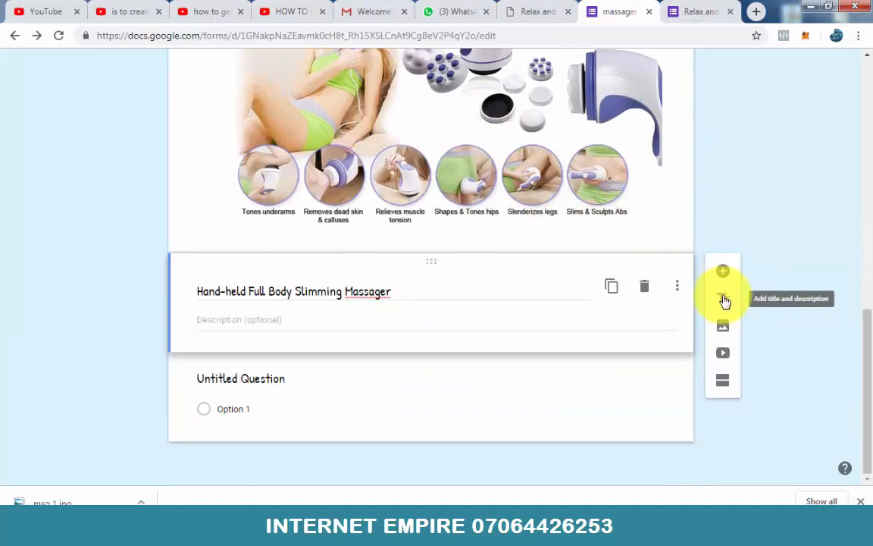
left_click(723, 299)
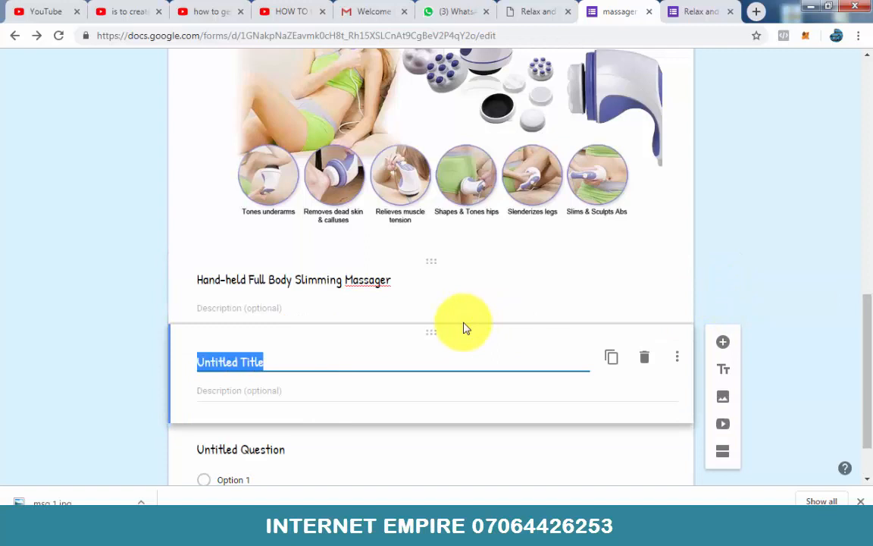
key("ctrl+v")
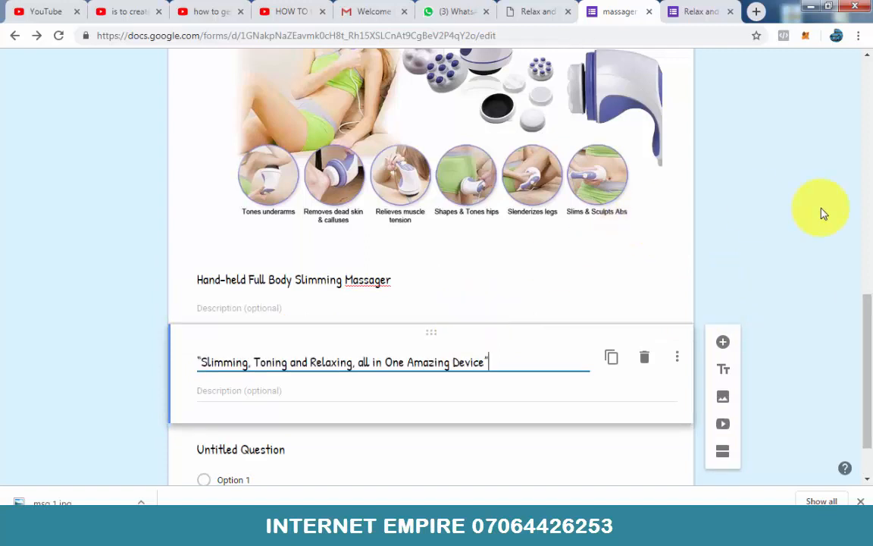
Step: Reload the form preview and check how the two headings are displayed below the massager image
left_click(692, 12)
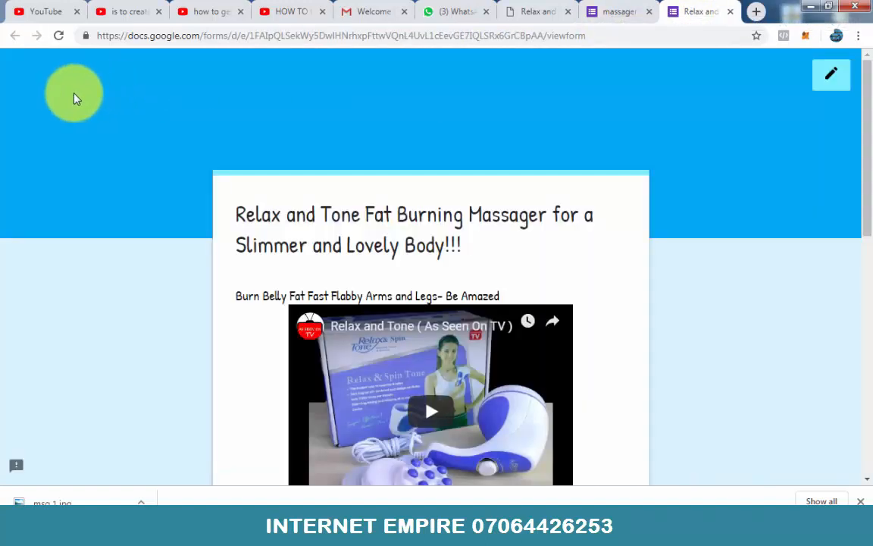
left_click(58, 36)
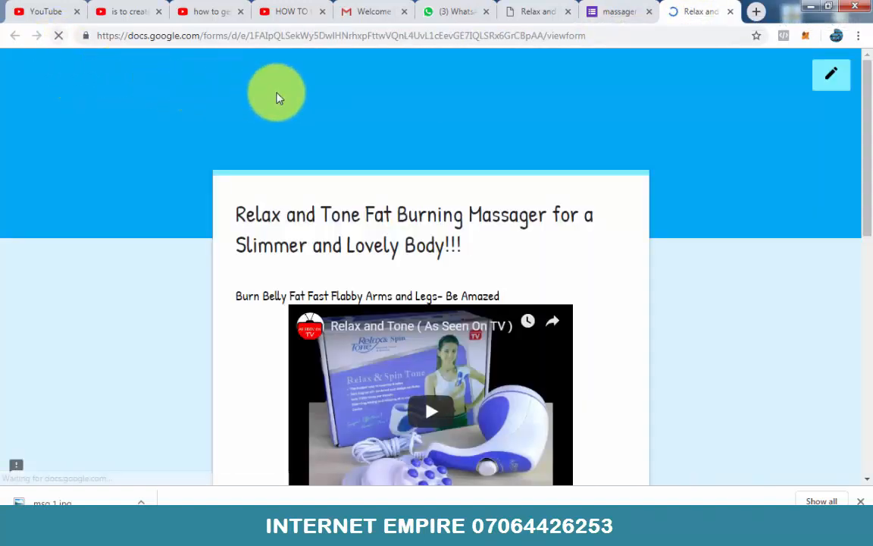
scroll(618, 253, "down", 6)
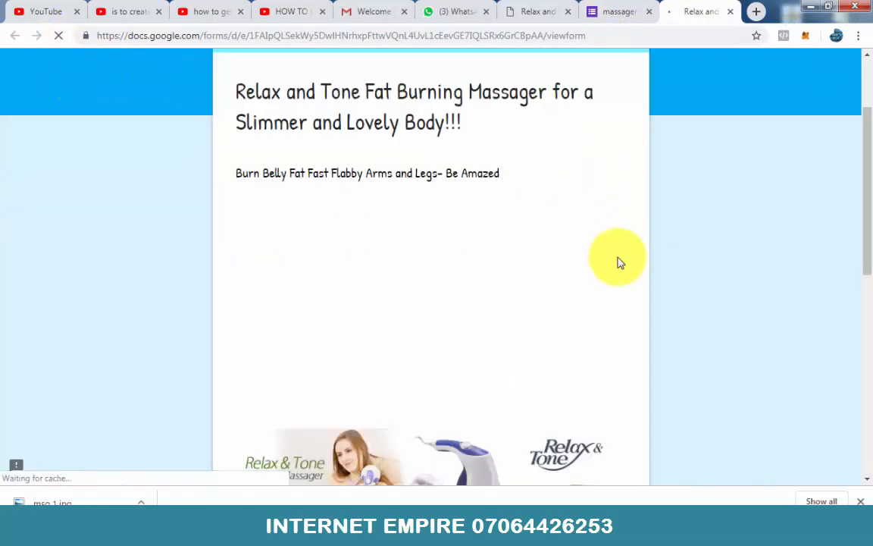
scroll(617, 262, "down", 2)
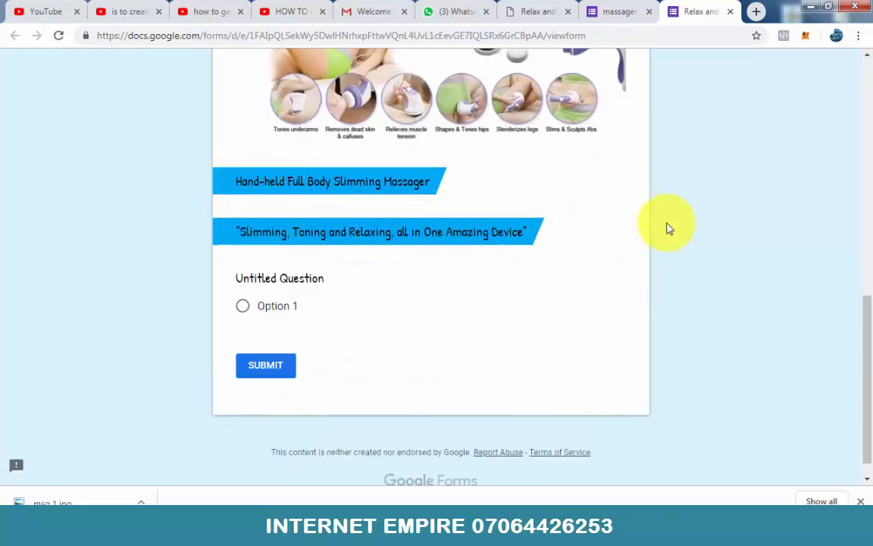
scroll(668, 228, "up", 1)
scroll(380, 267, "up", 7)
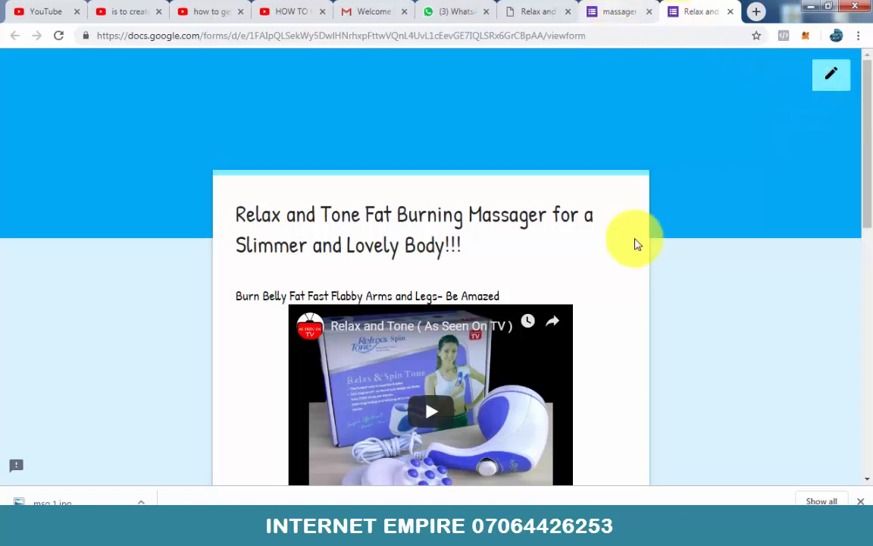
scroll(637, 244, "down", 7)
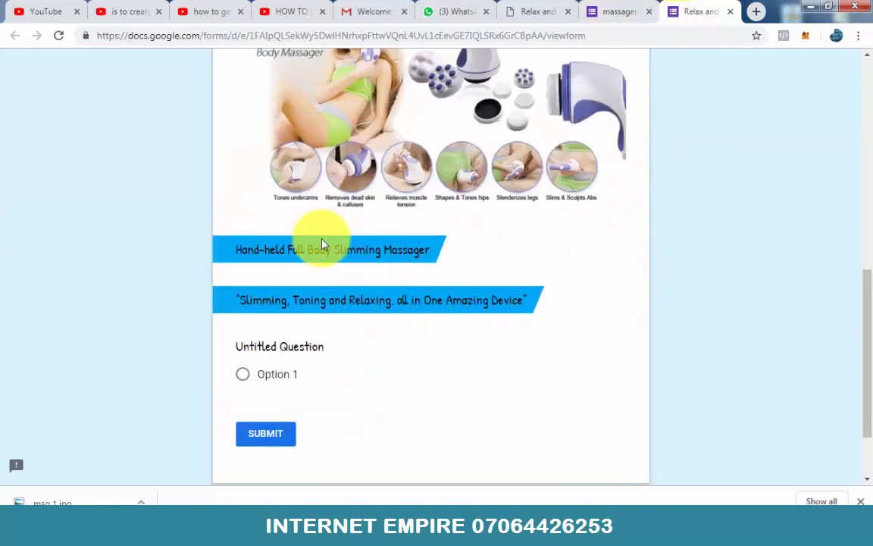
scroll(651, 123, "up", 4)
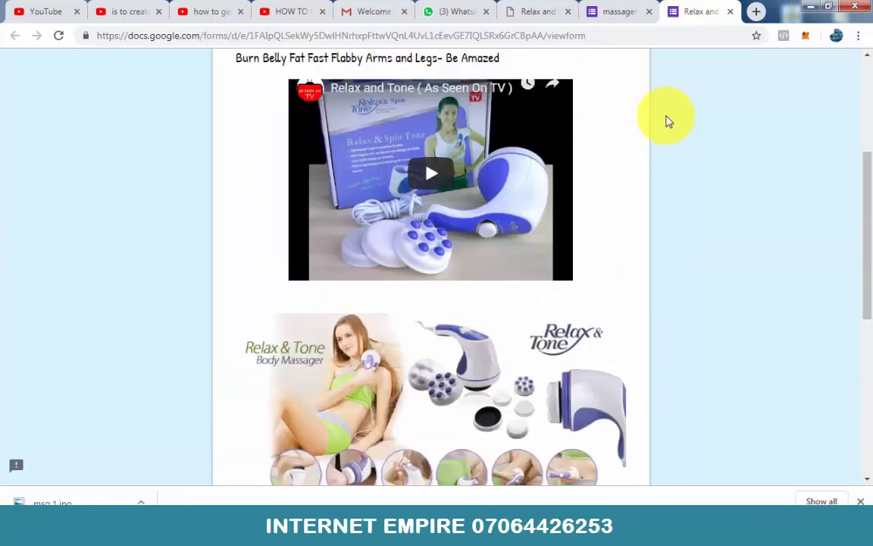
scroll(667, 121, "up", 3)
Step: Change the form's theme color to Red Orange
left_click(610, 11)
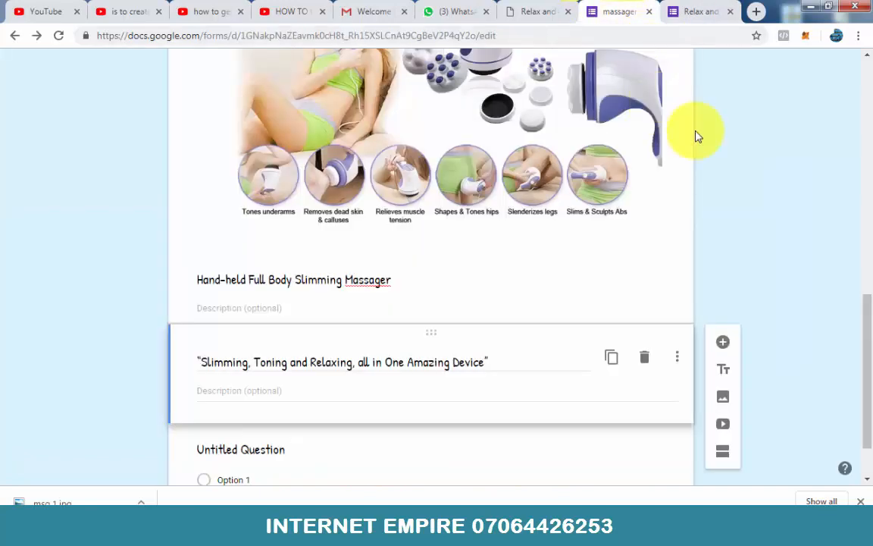
scroll(697, 136, "up", 10)
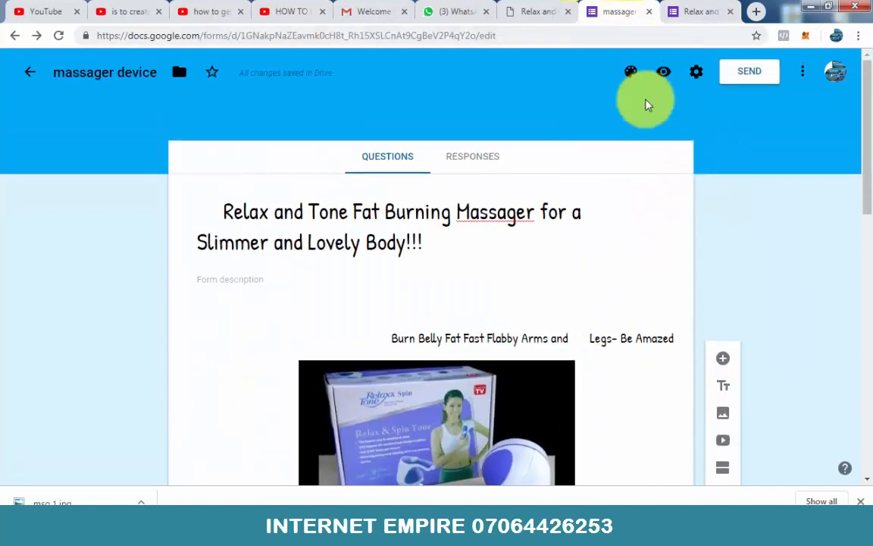
left_click(630, 76)
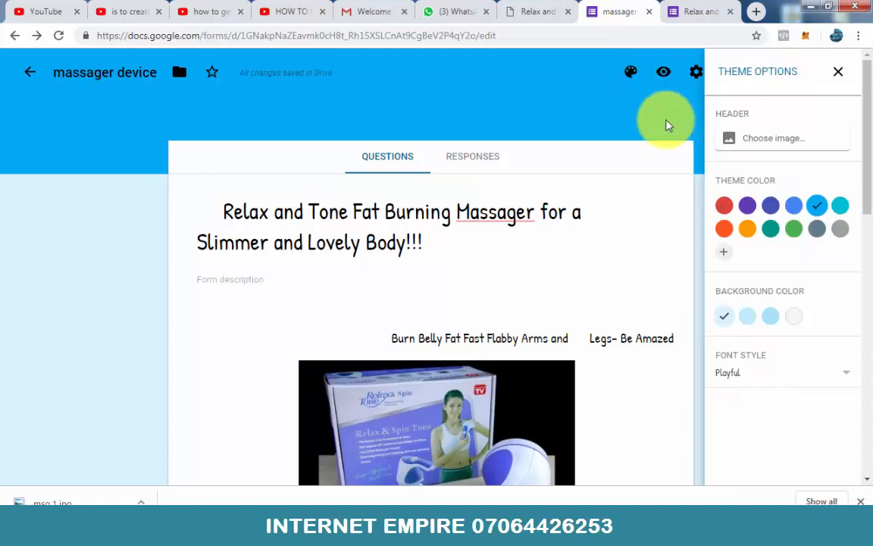
left_click(725, 233)
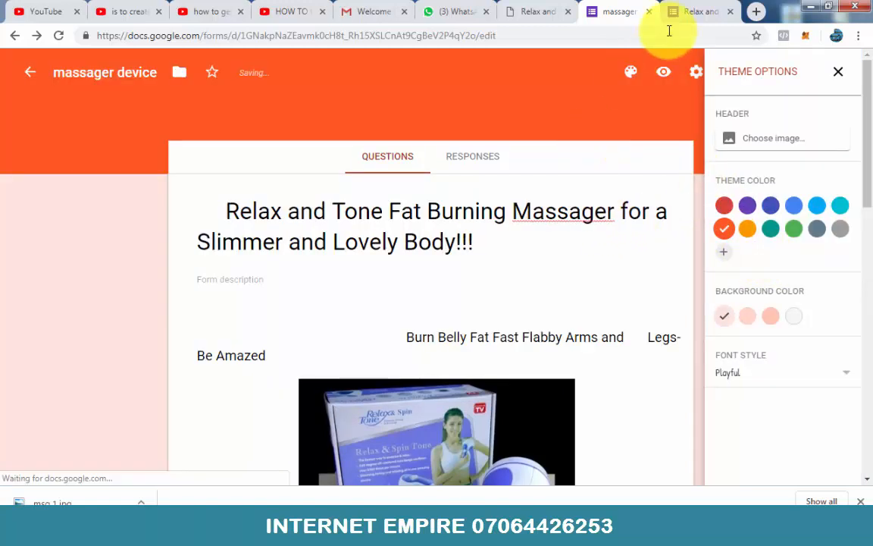
Step: Reload the form preview and examine the page header, background and heading banners in the new theme color
left_click(682, 13)
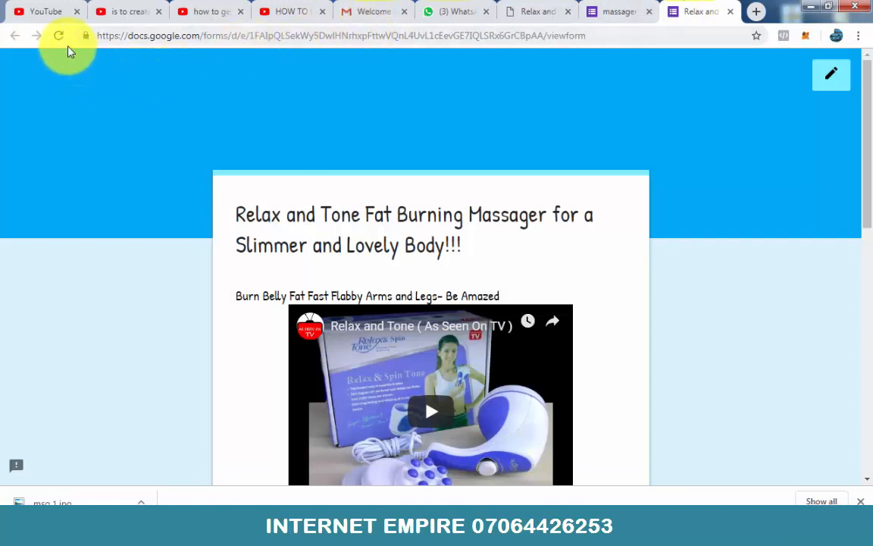
left_click(60, 38)
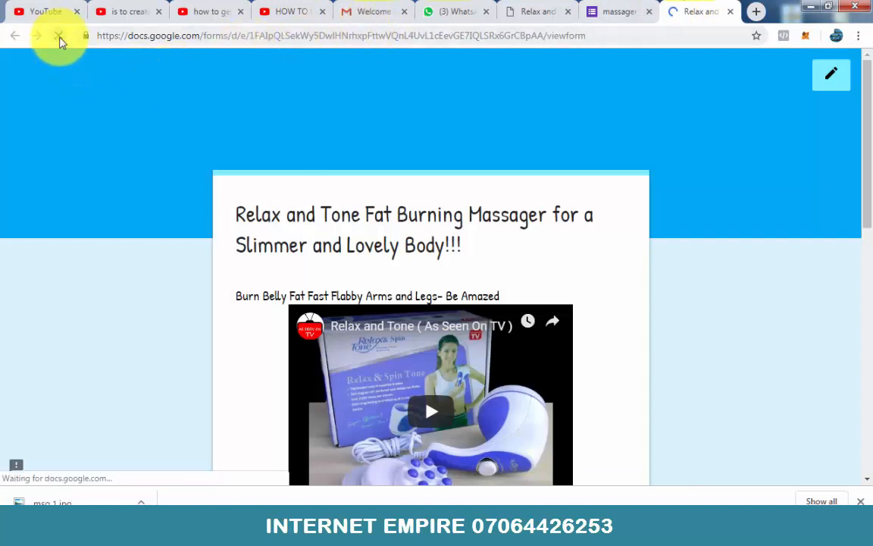
scroll(451, 148, "down", 10)
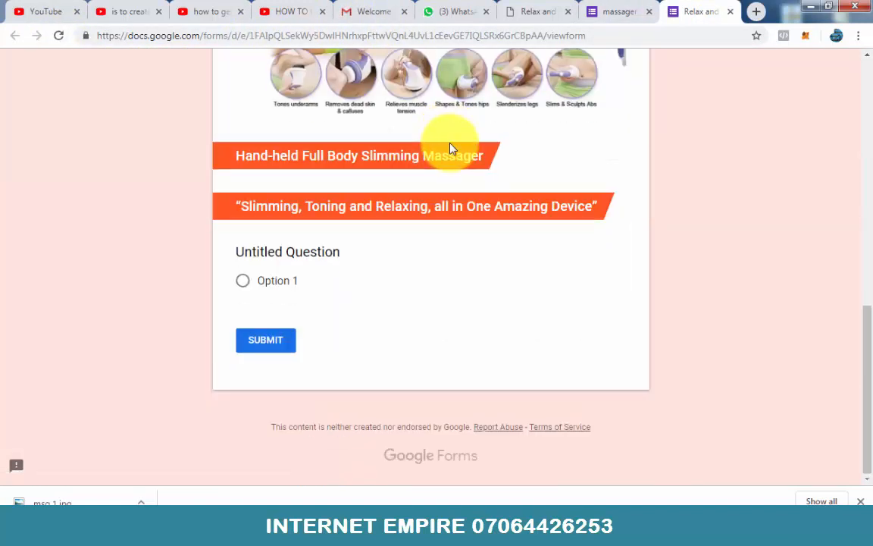
scroll(451, 149, "up", 10)
scroll(449, 146, "down", 7)
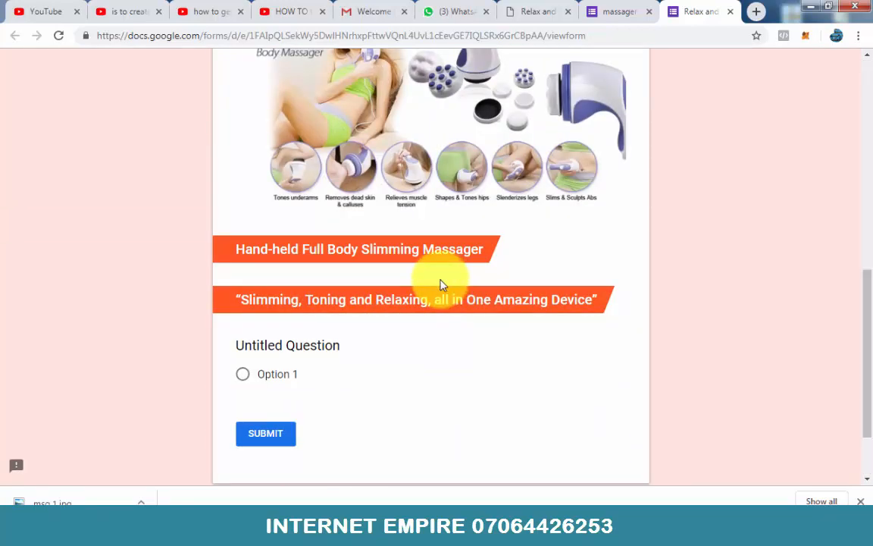
scroll(498, 287, "up", 4)
scroll(499, 286, "up", 4)
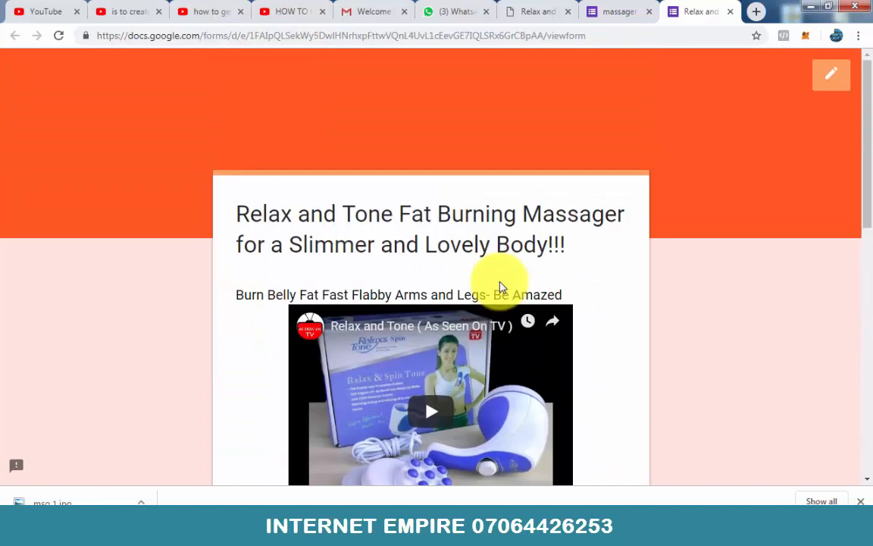
scroll(499, 286, "down", 7)
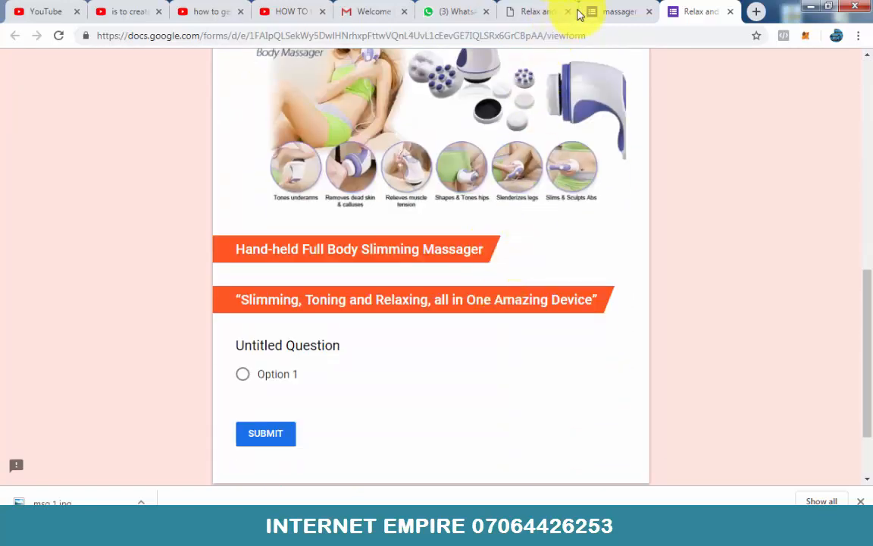
Step: Copy the line "Now You Can Cut Down on Belly Fat, Flabby Arms and Legs," from the sales page and return to the form editor
left_click(598, 11)
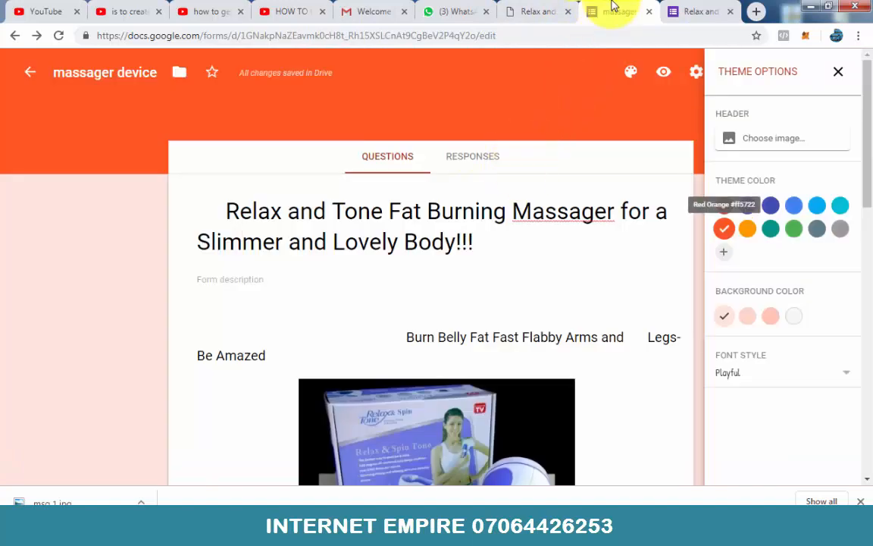
left_click(540, 9)
scroll(516, 189, "down", 3)
scroll(269, 242, "up", 3)
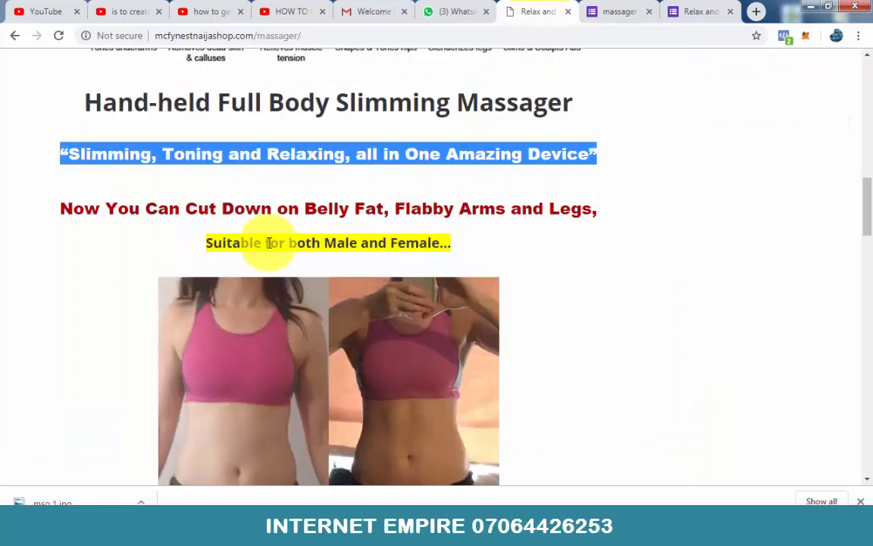
double_click(65, 208)
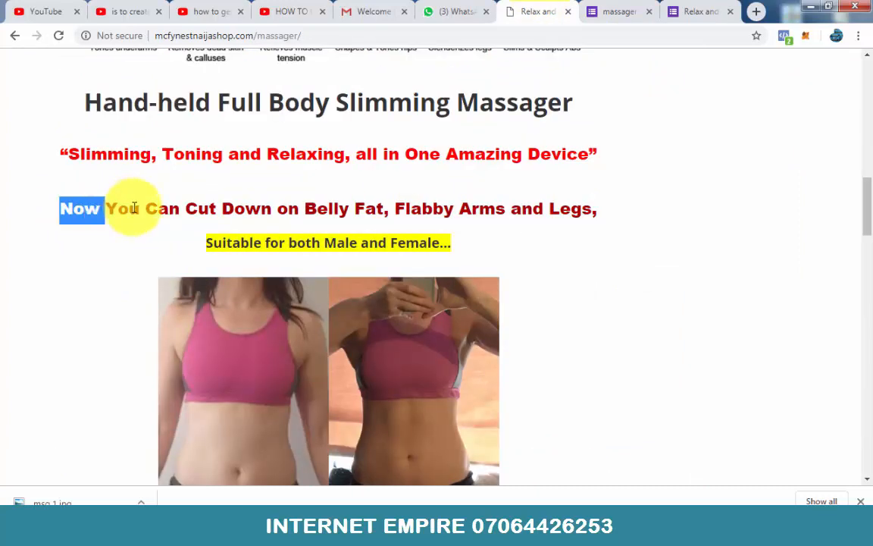
left_click_drag(133, 207, 599, 215)
key("ctrl+c")
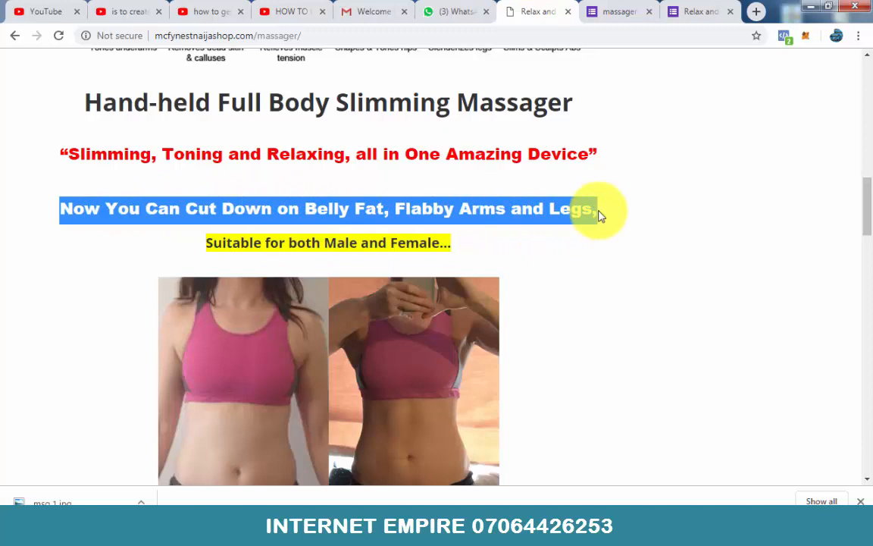
left_click(610, 9)
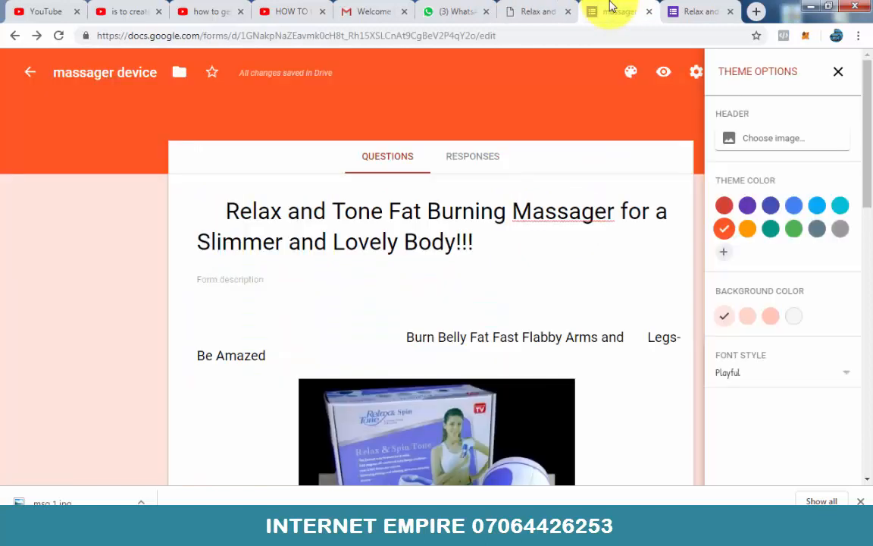
Step: Close the theme options and add a title block below the "Slimming, Toning and Relaxing" heading, pasting in "Now You Can Cut Down on Belly Fat, Flabby Arms and Legs,"
left_click(838, 72)
scroll(679, 159, "down", 6)
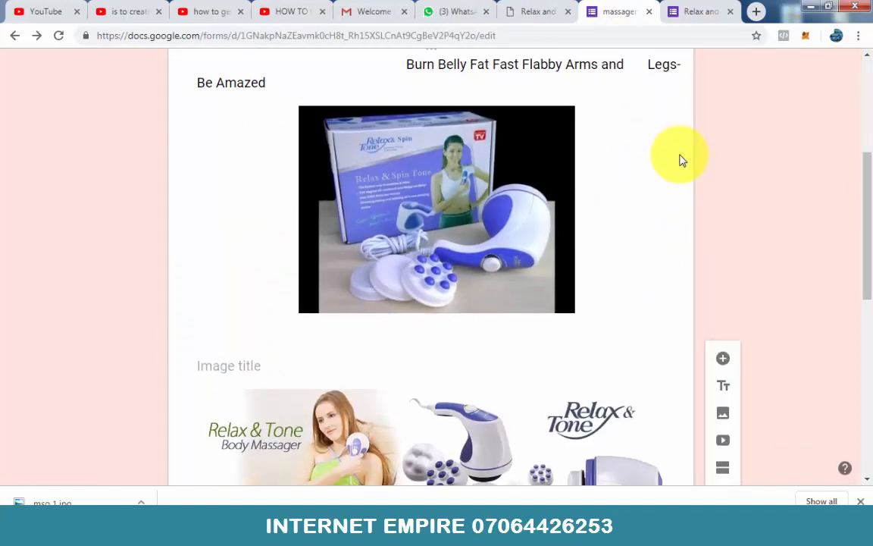
scroll(729, 303, "down", 2)
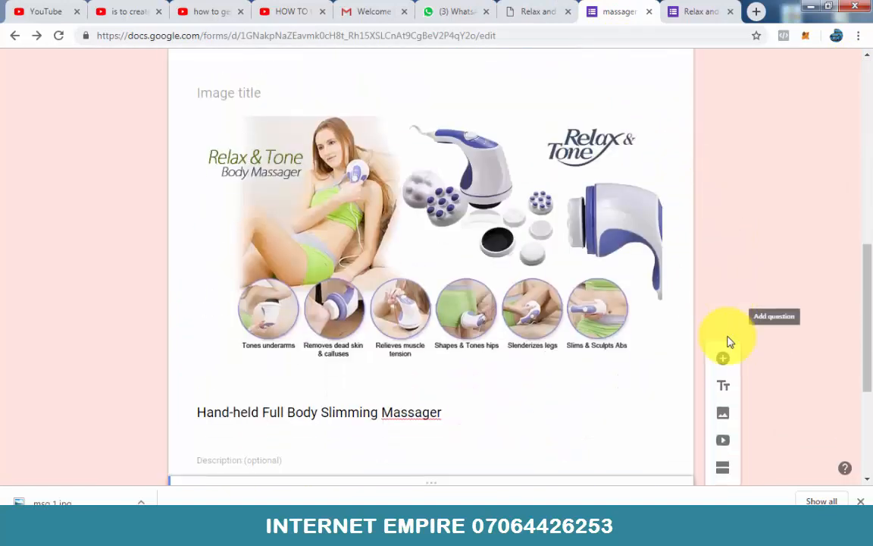
left_click(722, 383)
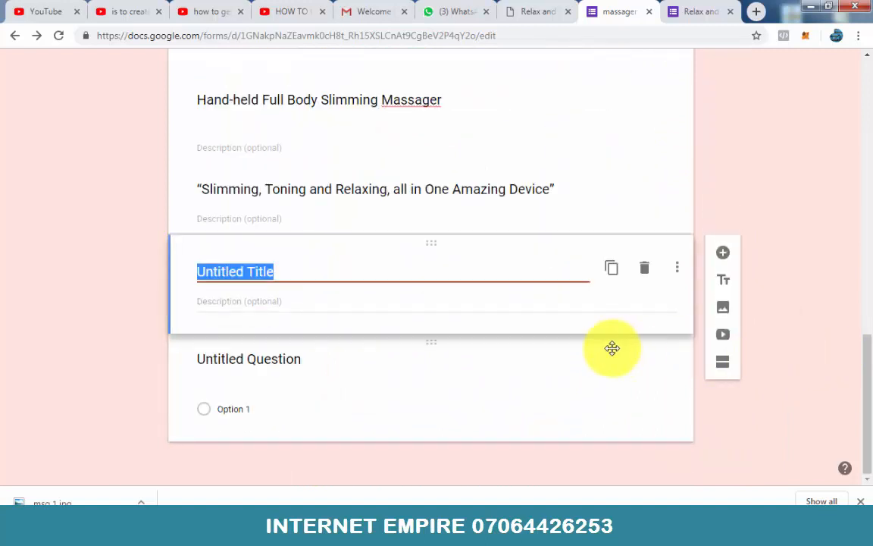
key("ctrl+v")
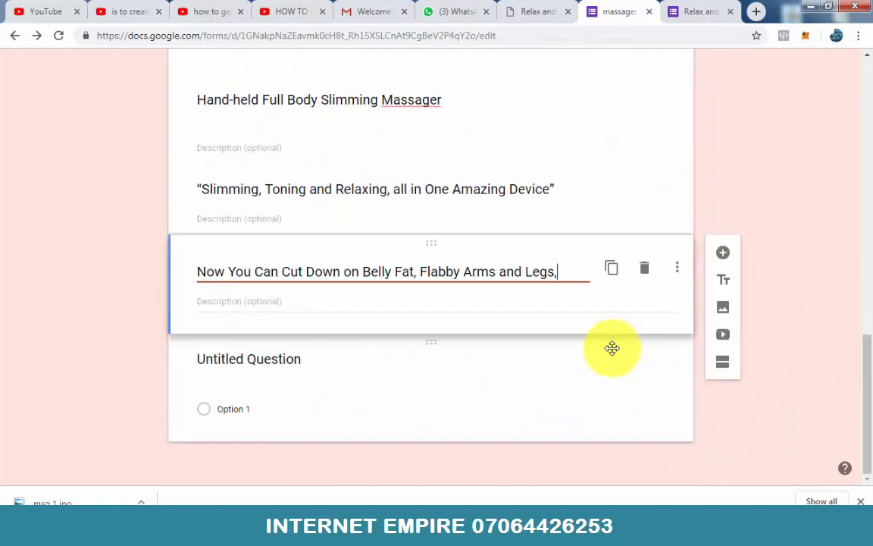
Step: Copy "Suitable for both Male and Female…" from the sales page into a new title block and indent it with leading spaces toward the center
left_click(532, 12)
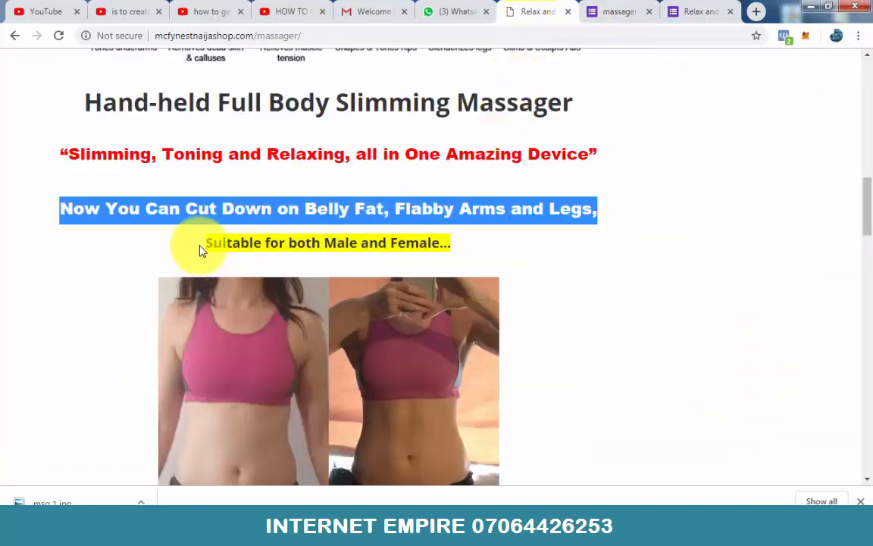
left_click_drag(207, 242, 456, 247)
key("ctrl+c")
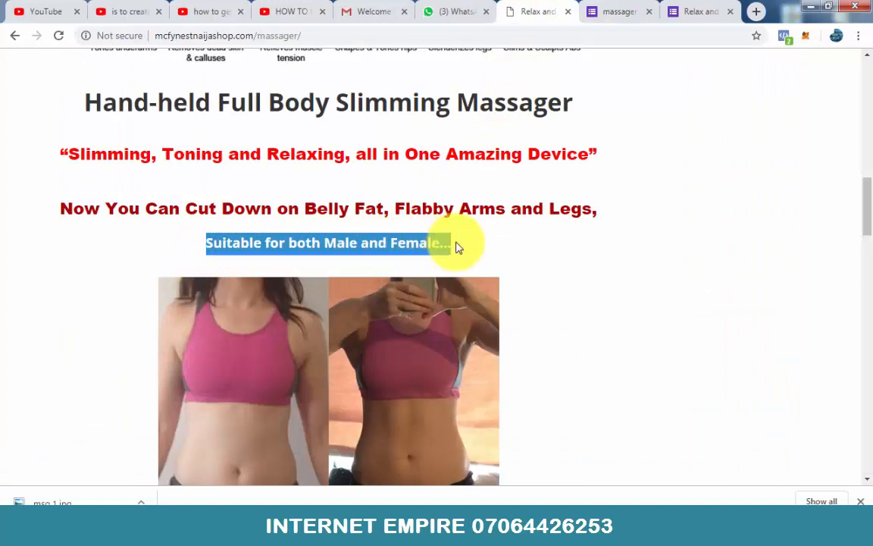
left_click(609, 9)
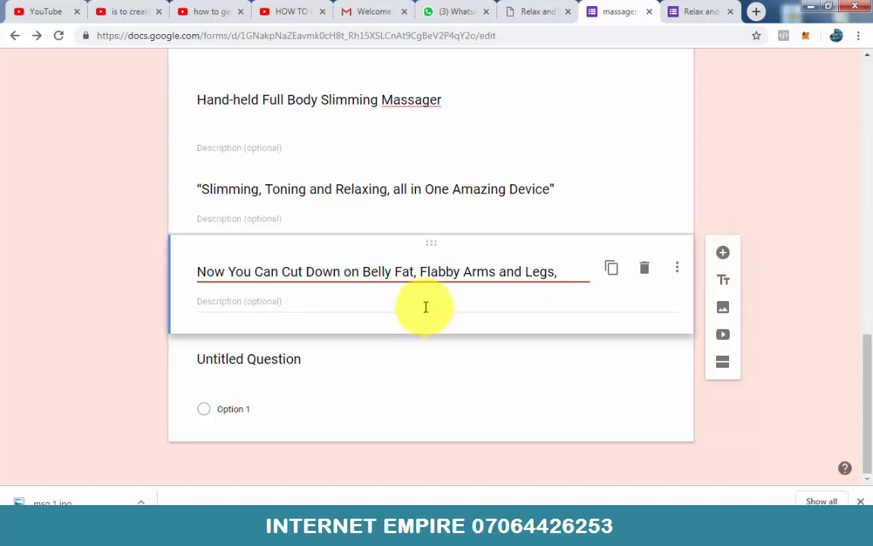
left_click(724, 280)
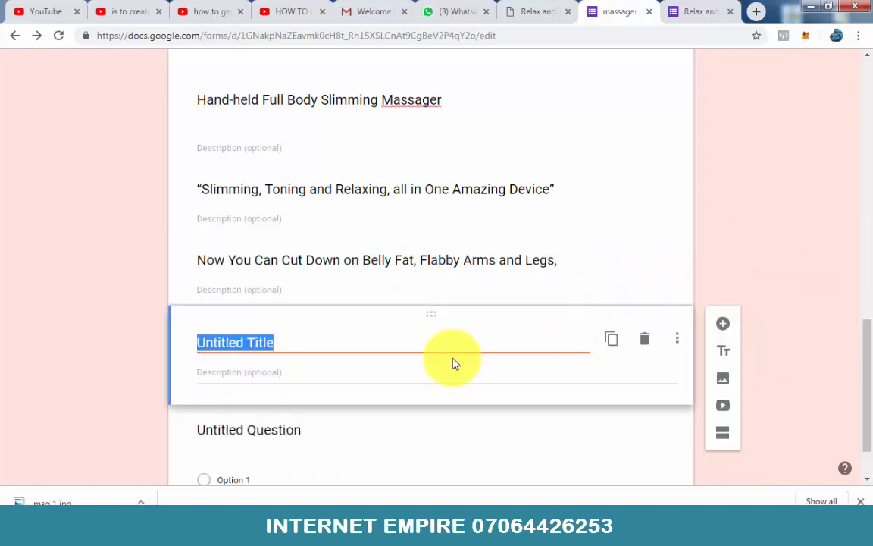
key("ctrl+v")
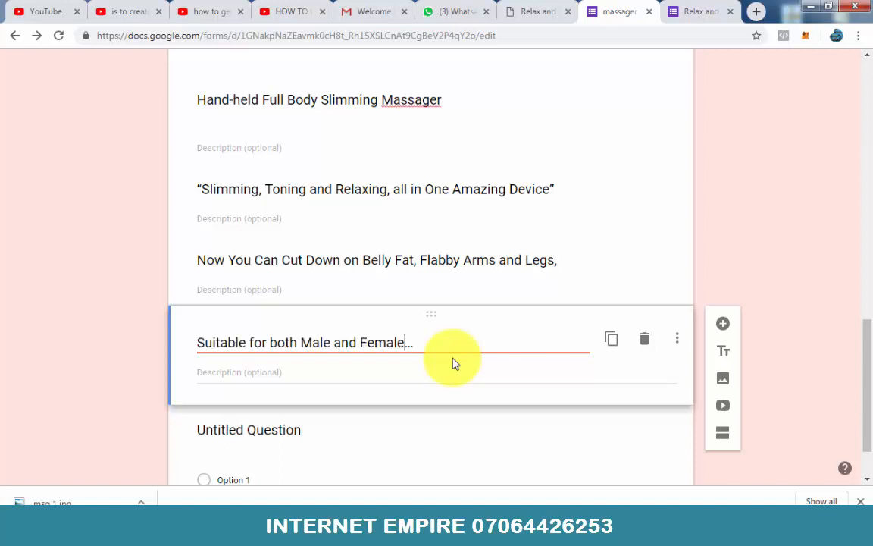
key("Left")
key("Left")
key("Left")
key("Left")
key("Left")
key("Left")
key("Left")
key("Left")
key("Left")
key("Left")
key("Left")
key("Left")
key("Left")
key("Left")
key("Left")
key("Left")
key("Left")
key("Left")
key("Left")
key("Left")
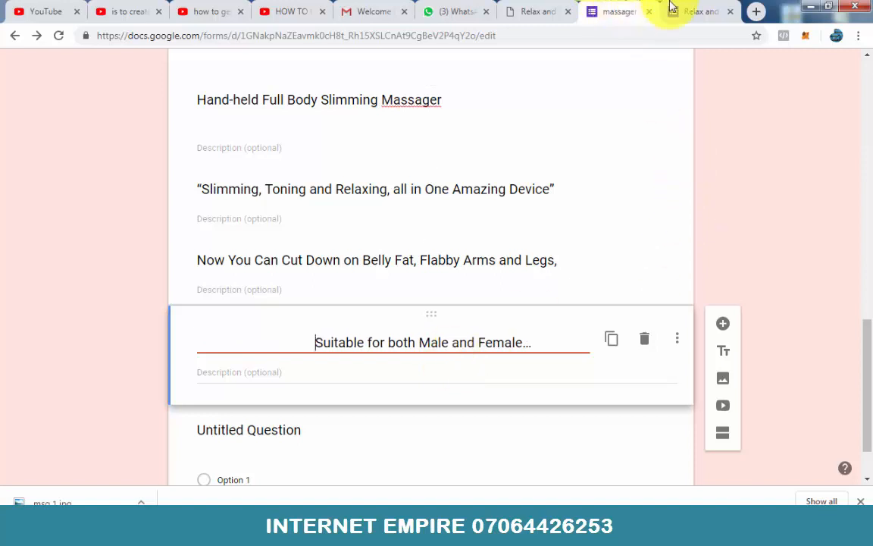
Step: Reload the form preview and examine the whole page, from the headline and video down to the four heading banners
left_click(692, 10)
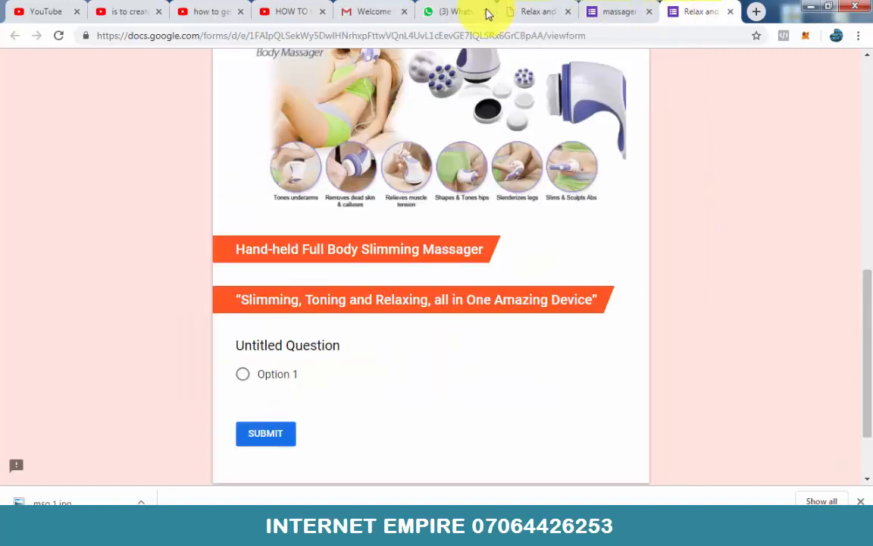
left_click(59, 36)
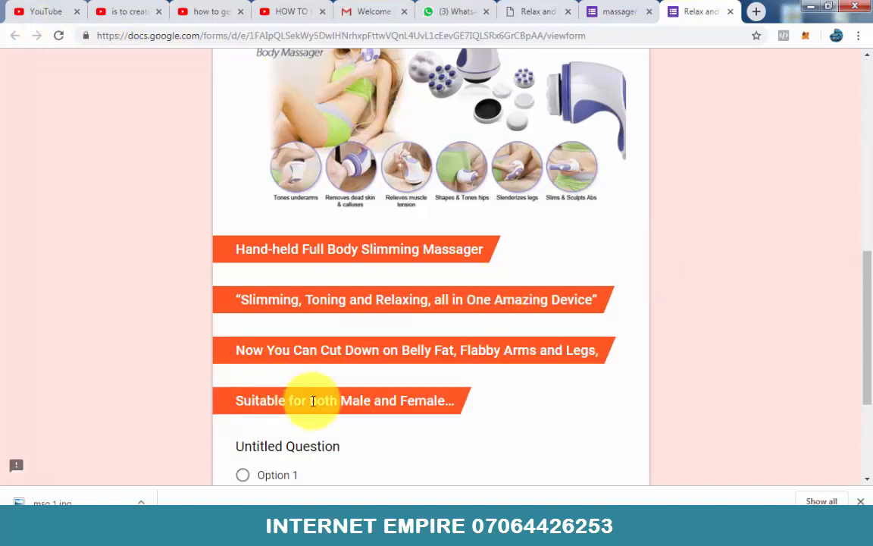
scroll(635, 337, "down", 1)
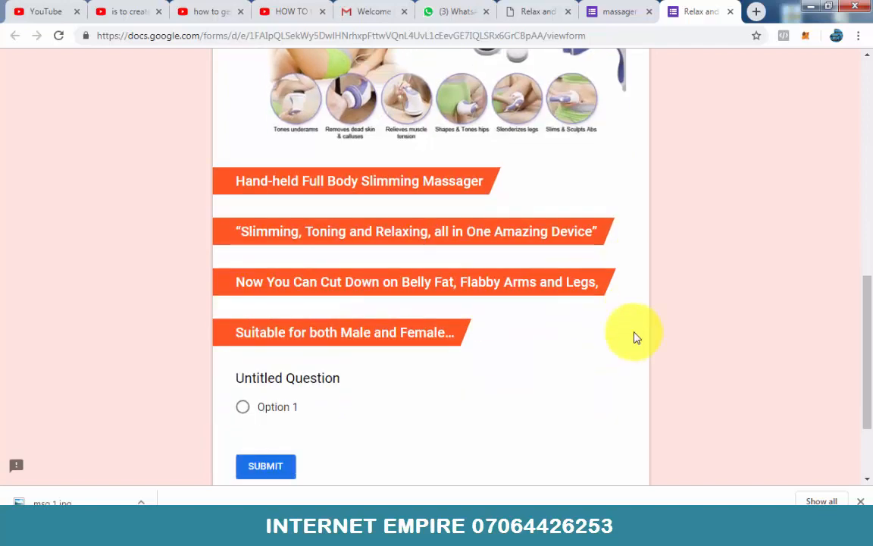
scroll(635, 337, "up", 10)
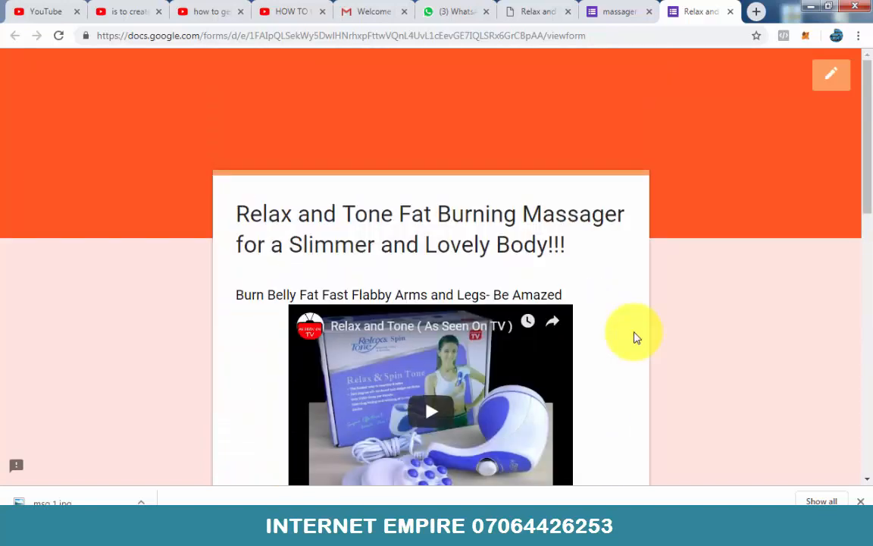
scroll(635, 337, "down", 10)
scroll(635, 338, "up", 10)
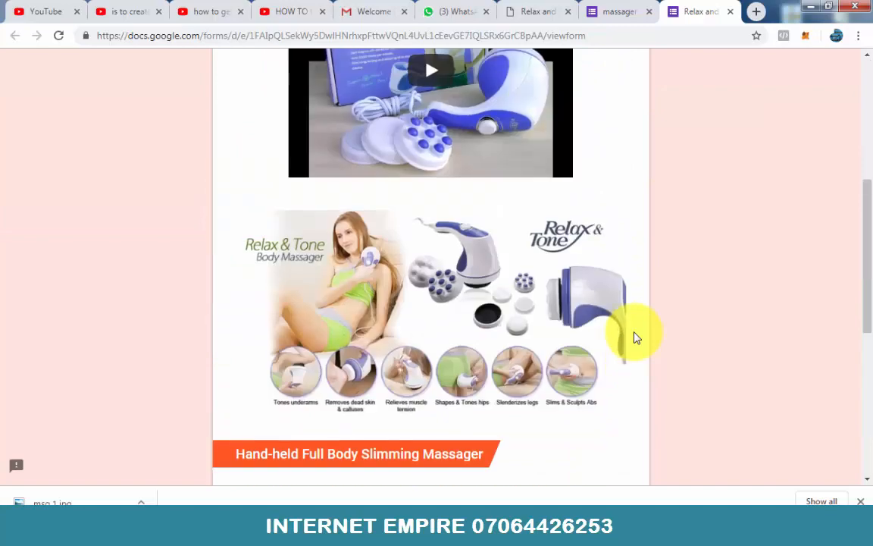
scroll(635, 337, "down", 10)
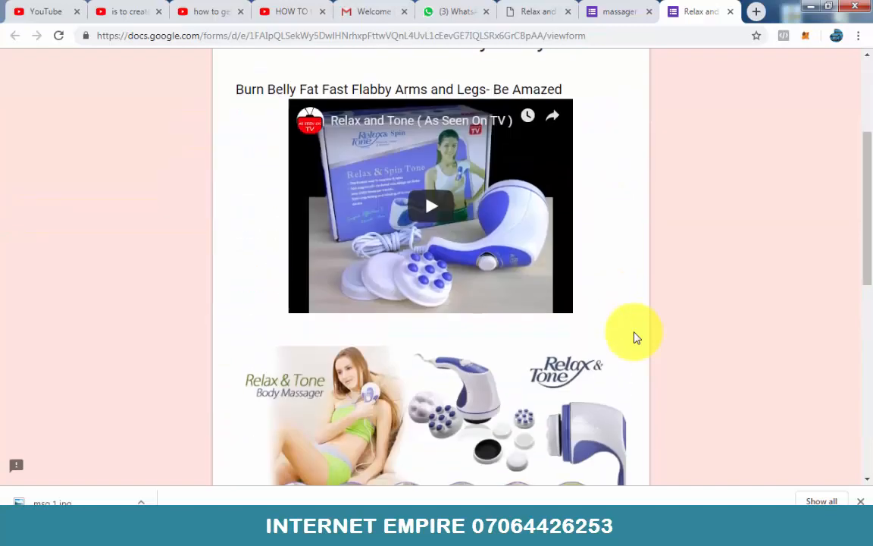
scroll(635, 337, "up", 8)
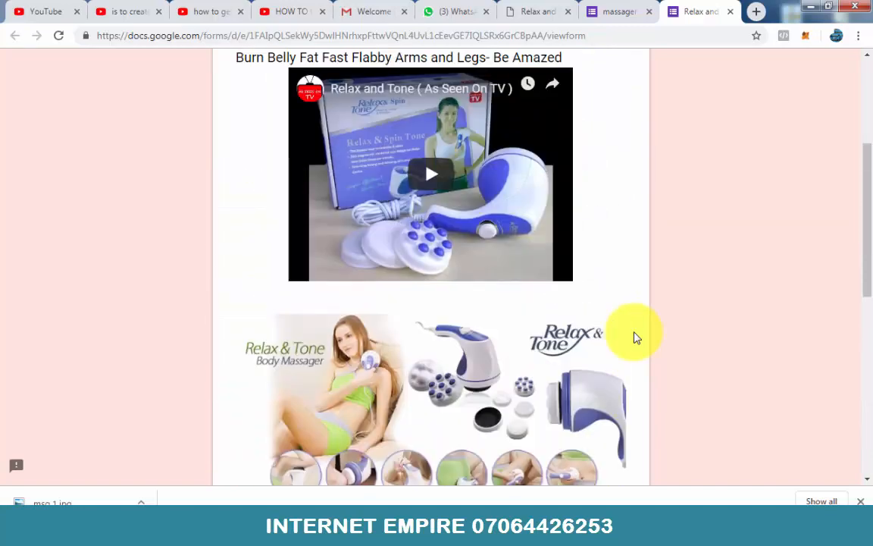
scroll(635, 337, "down", 4)
scroll(635, 337, "down", 5)
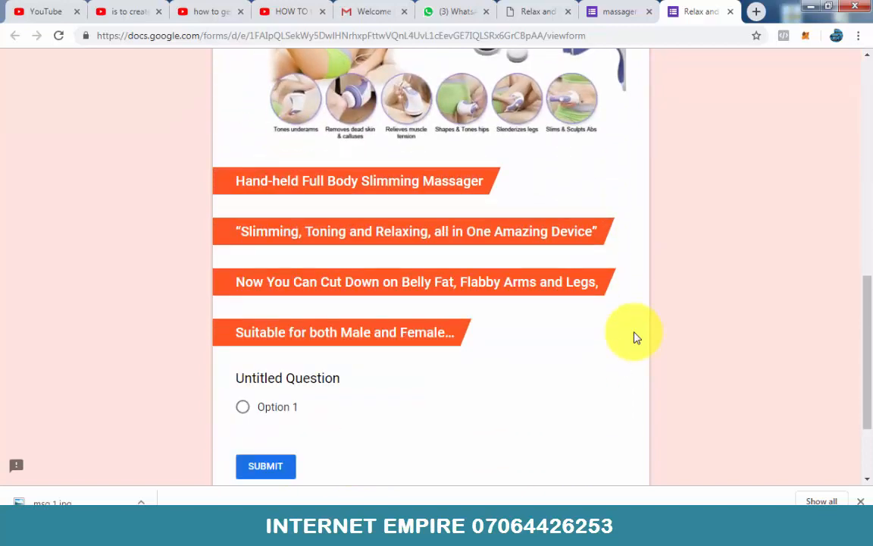
scroll(635, 337, "up", 10)
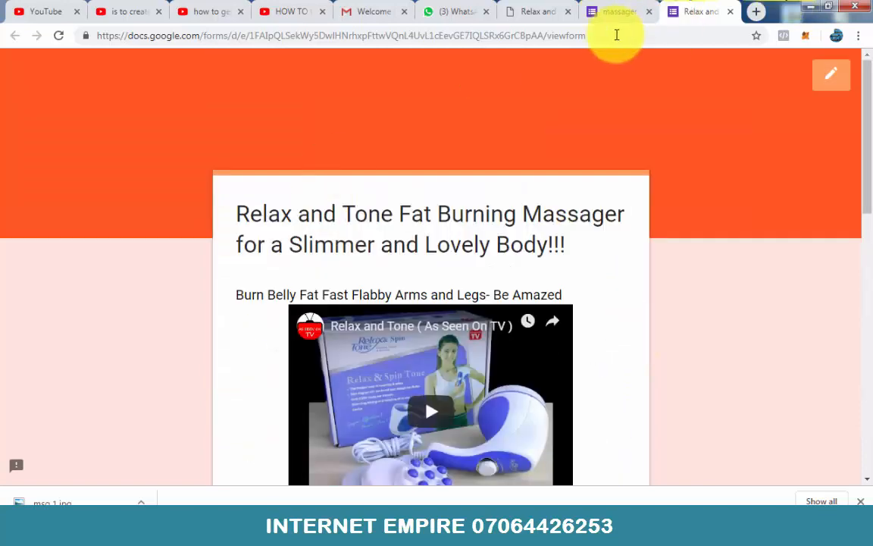
Step: Save the before-and-after body photo from the sales page to the blog images folder as "body"
left_click(624, 13)
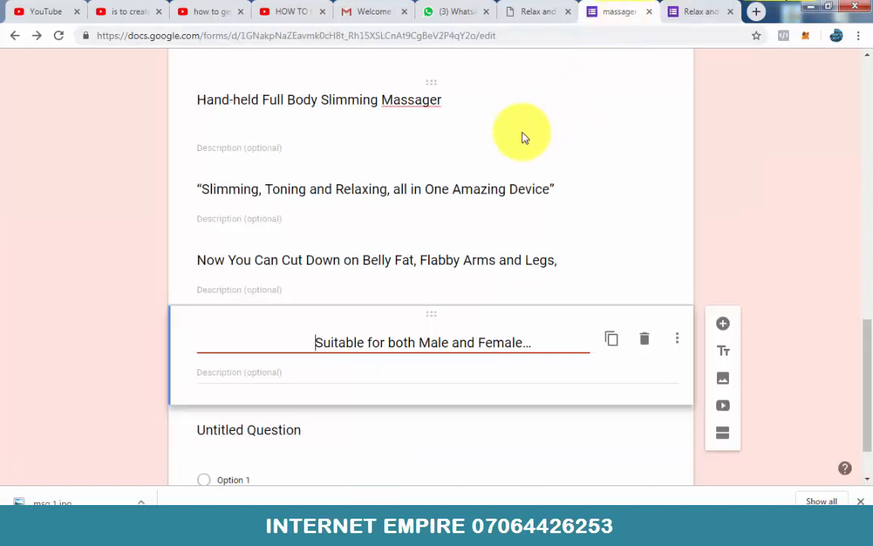
left_click(532, 19)
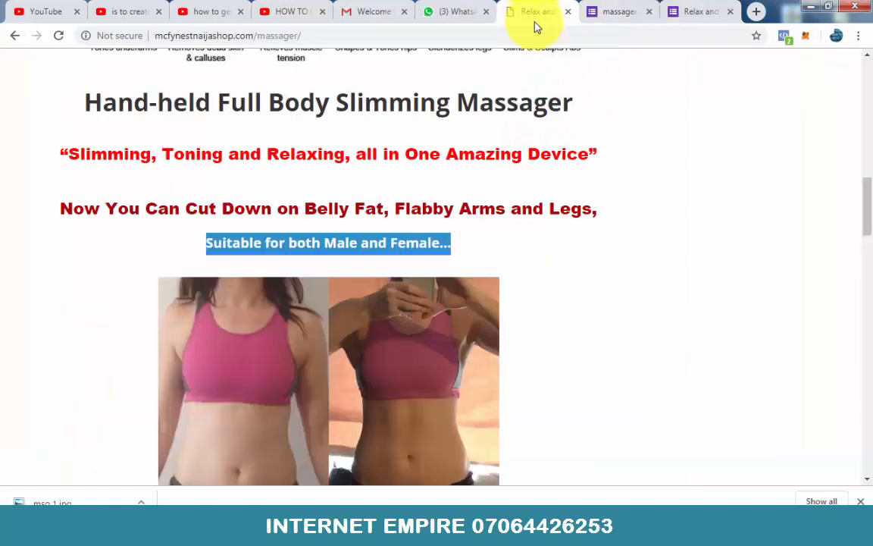
scroll(476, 204, "down", 5)
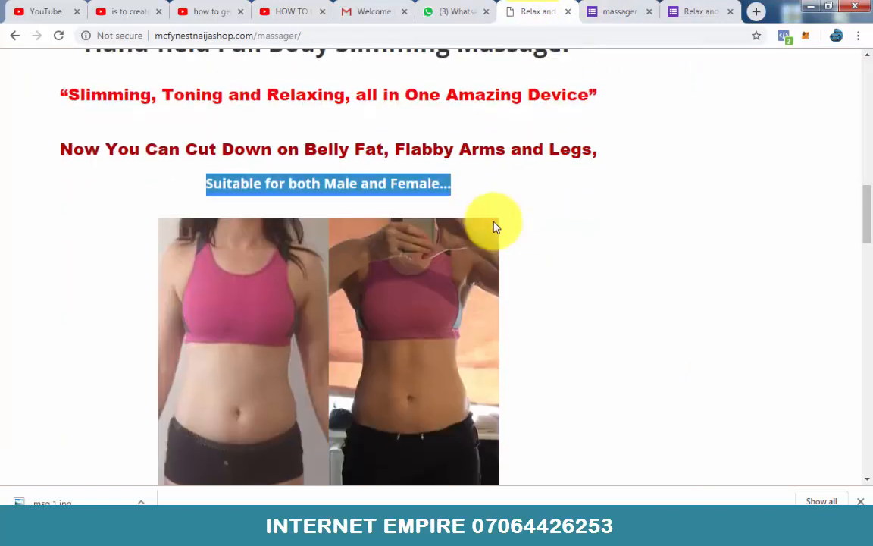
scroll(408, 205, "up", 4)
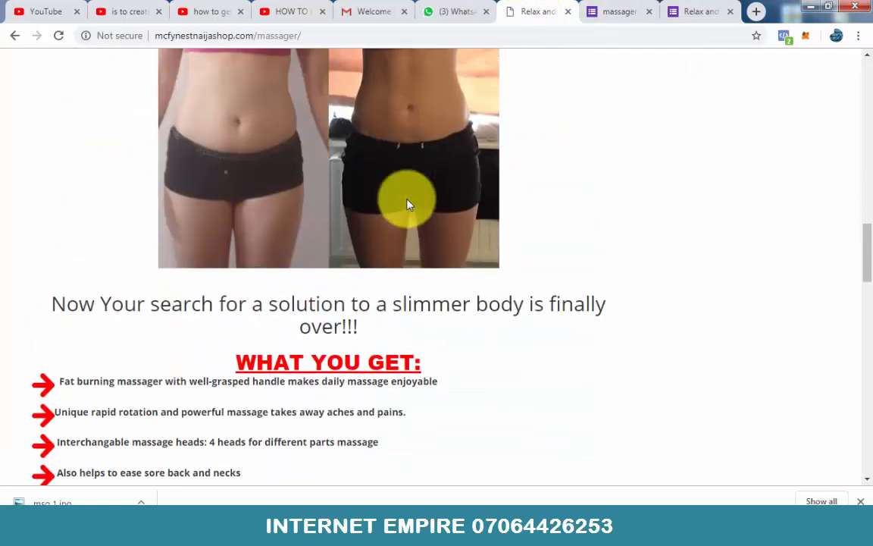
right_click(353, 205)
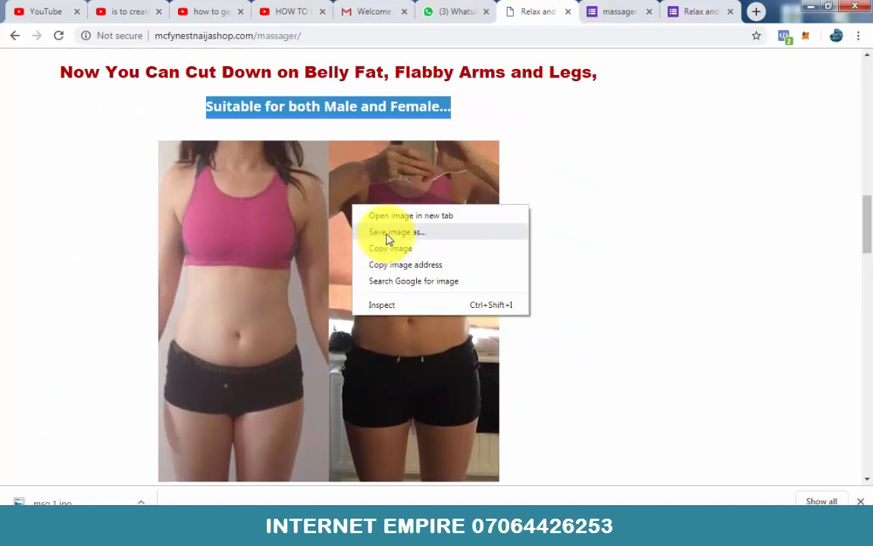
left_click(387, 232)
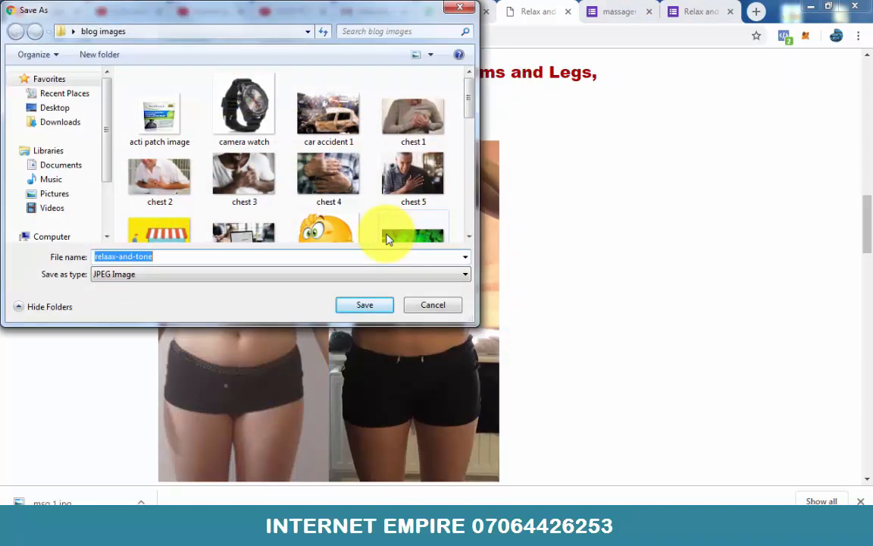
type("body")
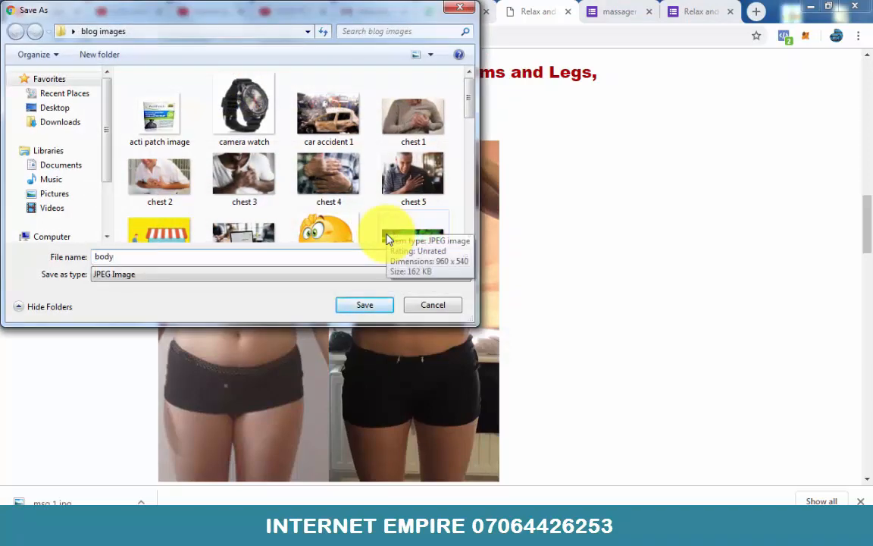
key("Return")
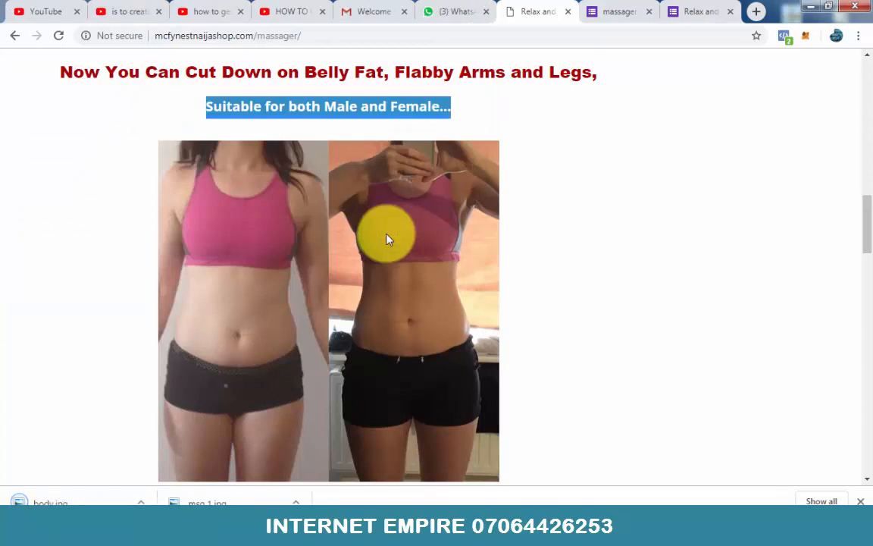
Step: Return to the form editor and upload the "body" image below the "Suitable for both Male and Female…" heading
left_click(595, 9)
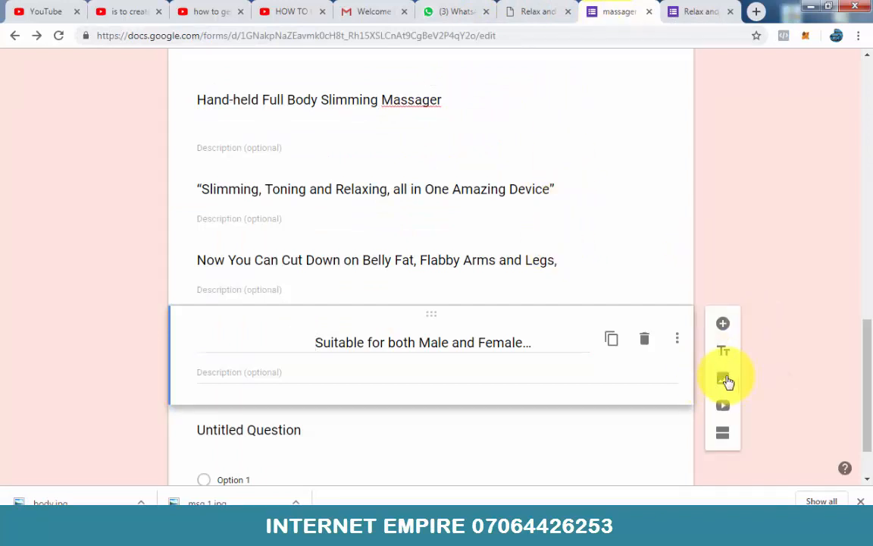
left_click(723, 380)
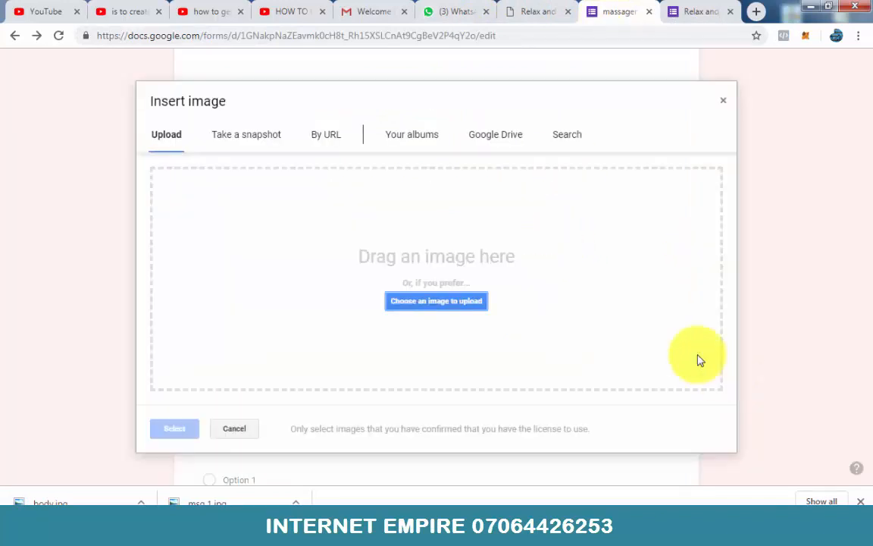
left_click(450, 302)
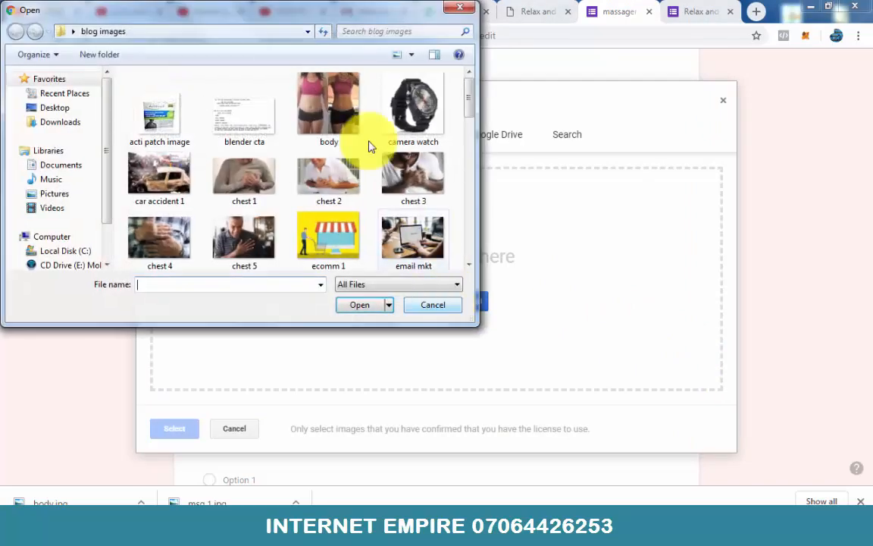
left_click(330, 91)
left_click(360, 305)
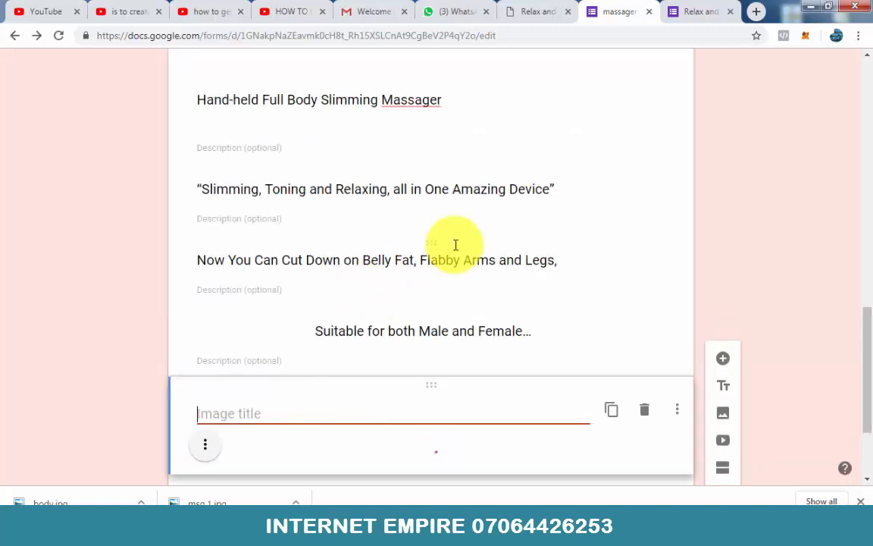
Step: Center-align the inserted before-and-after body image in the form
scroll(552, 280, "down", 4)
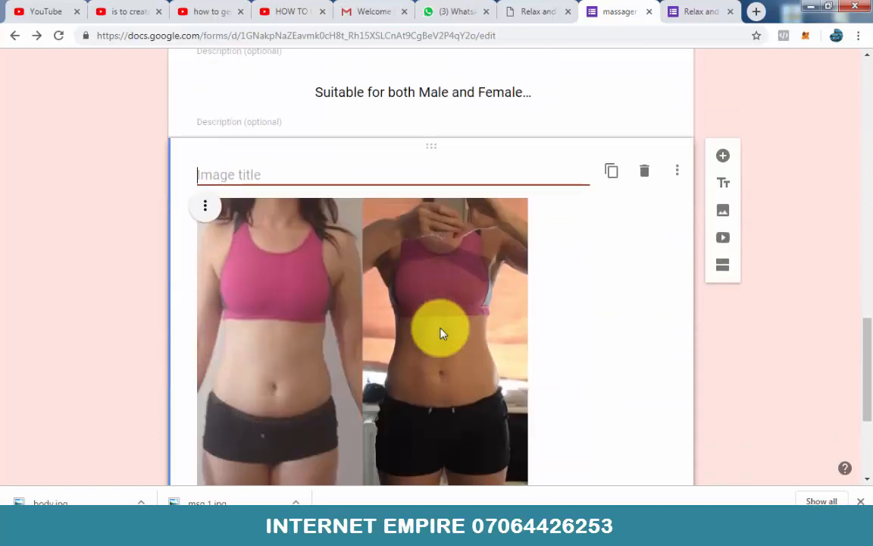
scroll(468, 325, "down", 3)
scroll(255, 175, "up", 4)
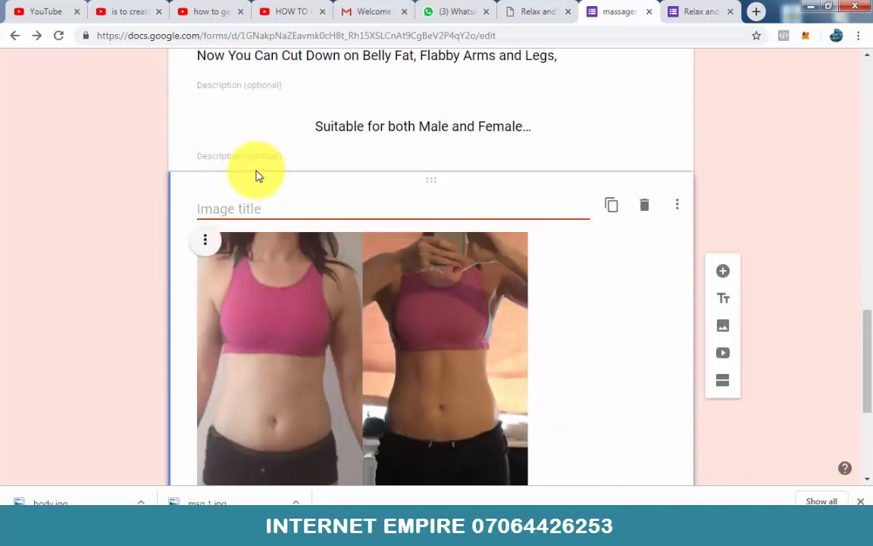
left_click(203, 241)
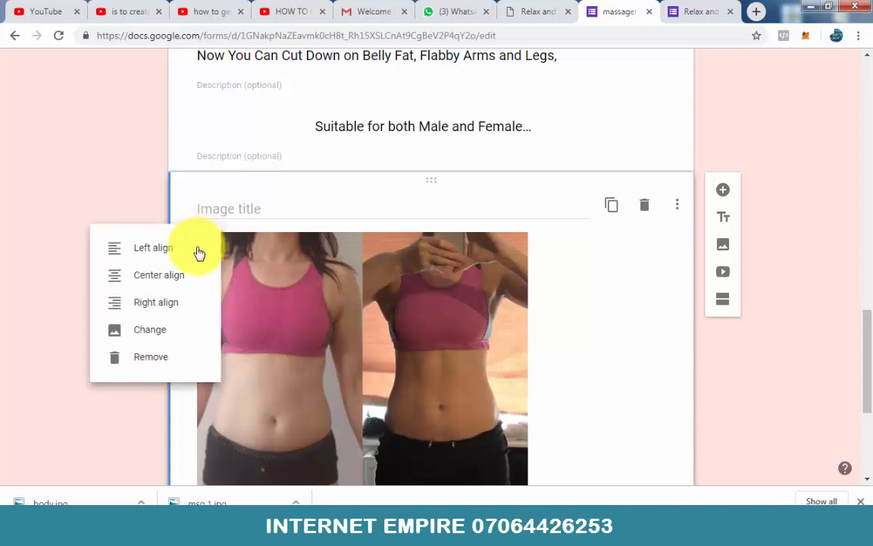
left_click(180, 278)
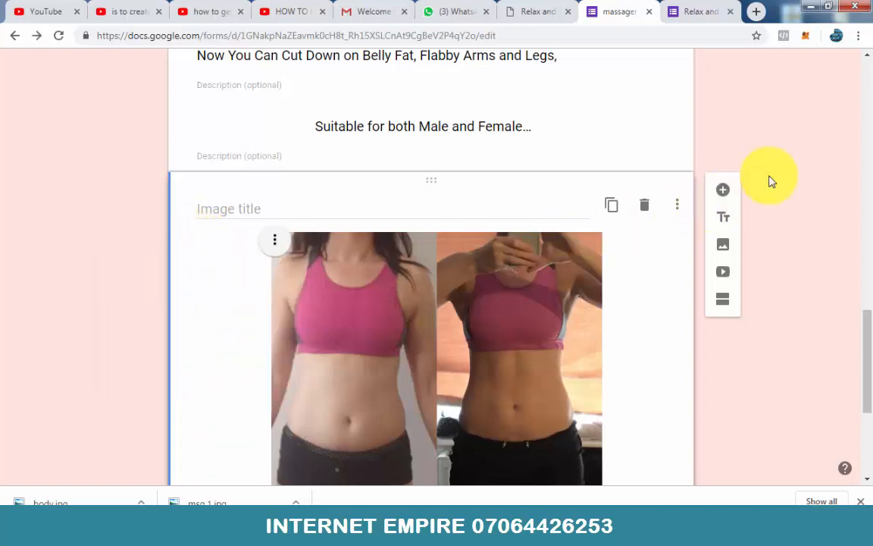
Step: Copy the sentence "Now Your search for a solution to a slimmer body is finally over!!!" from the sales page into a new title block below the body image
left_click(523, 10)
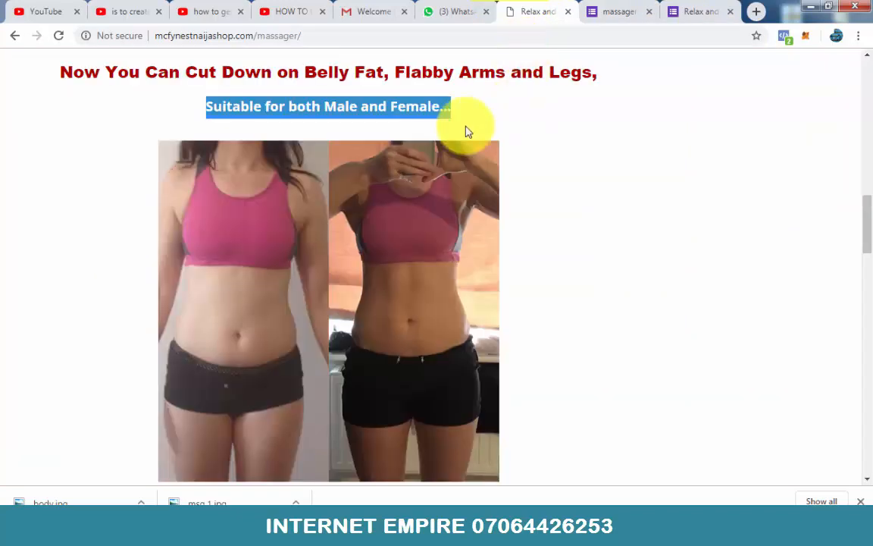
scroll(422, 186, "down", 3)
scroll(422, 186, "down", 2)
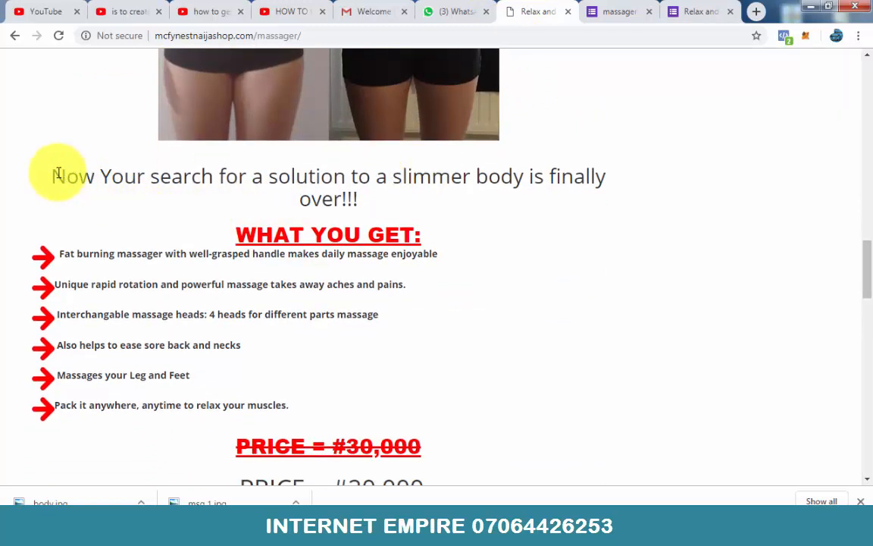
left_click_drag(57, 174, 278, 176)
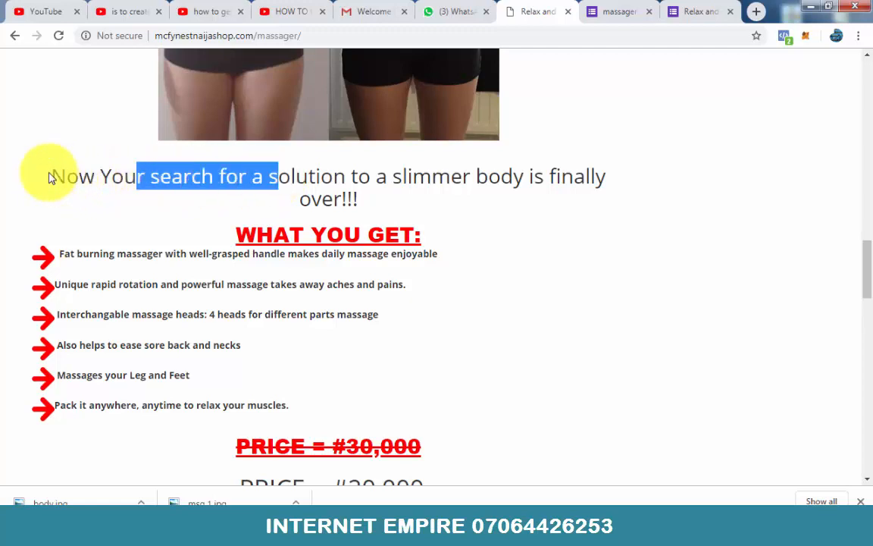
left_click_drag(58, 177, 366, 205)
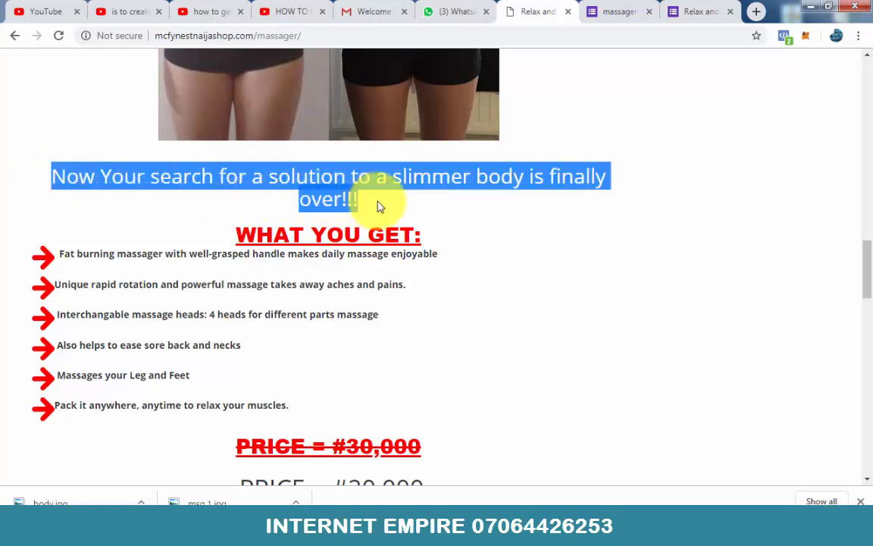
left_click(618, 11)
scroll(432, 106, "down", 3)
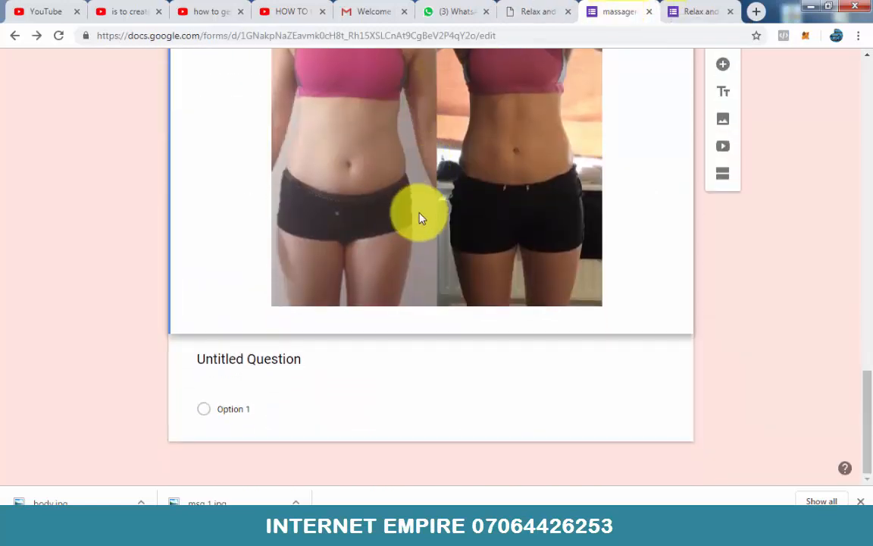
left_click(726, 95)
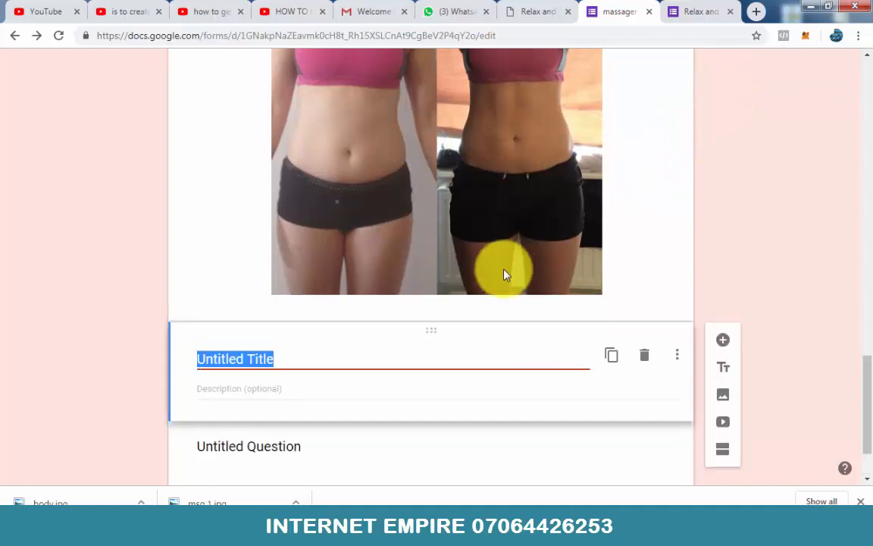
type("Now Your search for a solution to a slimmer body is finally over!!!")
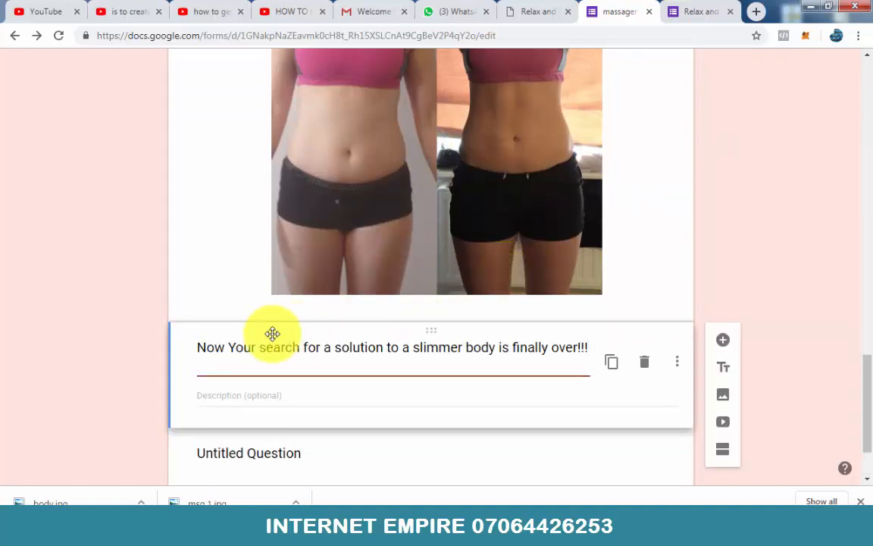
Step: Copy the "WHAT YOU GET:" heading from the sales page into another new title block in the form and space it to the centre
left_click(551, 11)
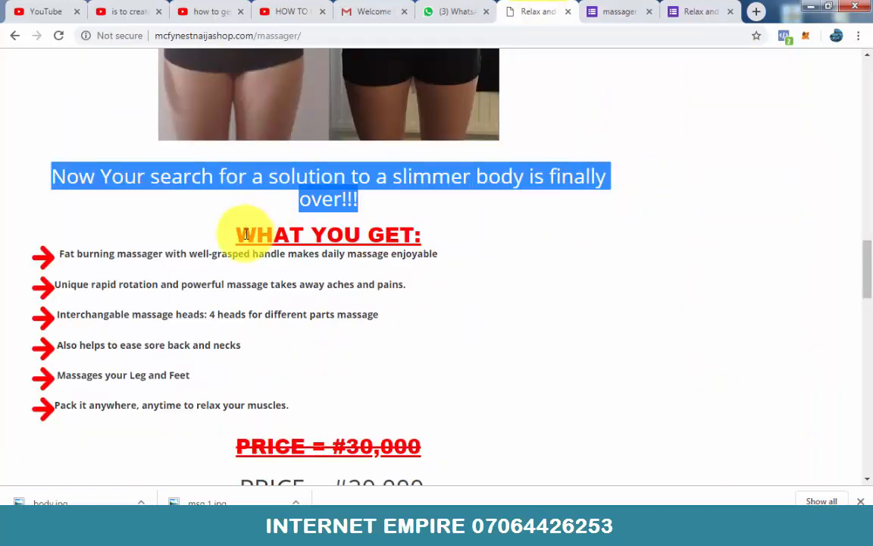
left_click_drag(238, 235, 417, 239)
key("ctrl+c")
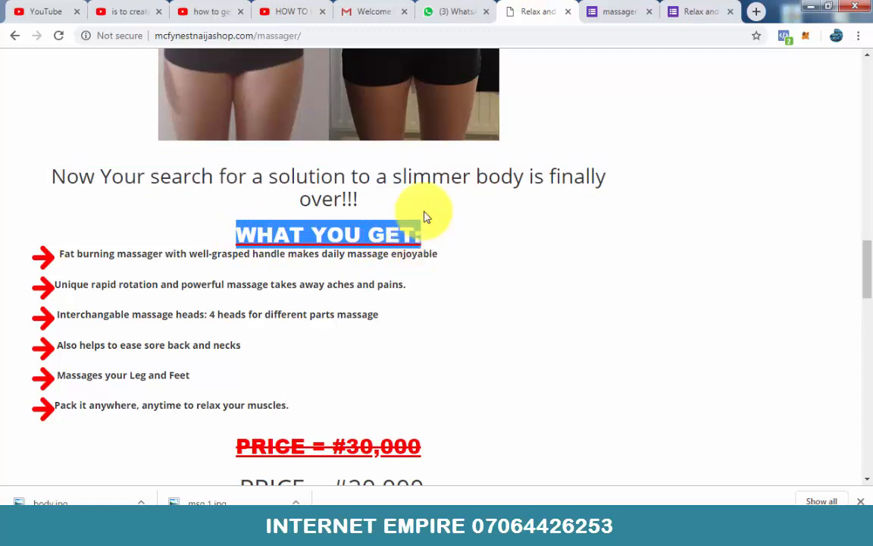
left_click(604, 15)
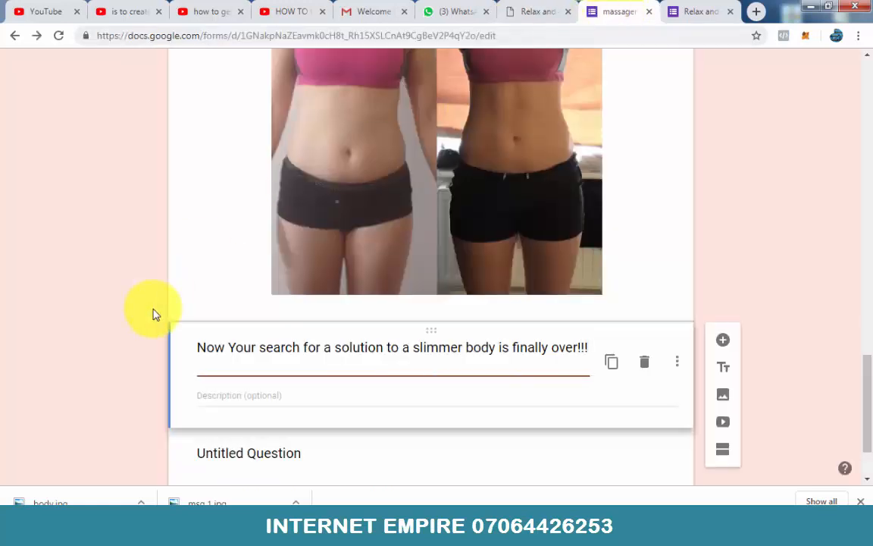
left_click(725, 368)
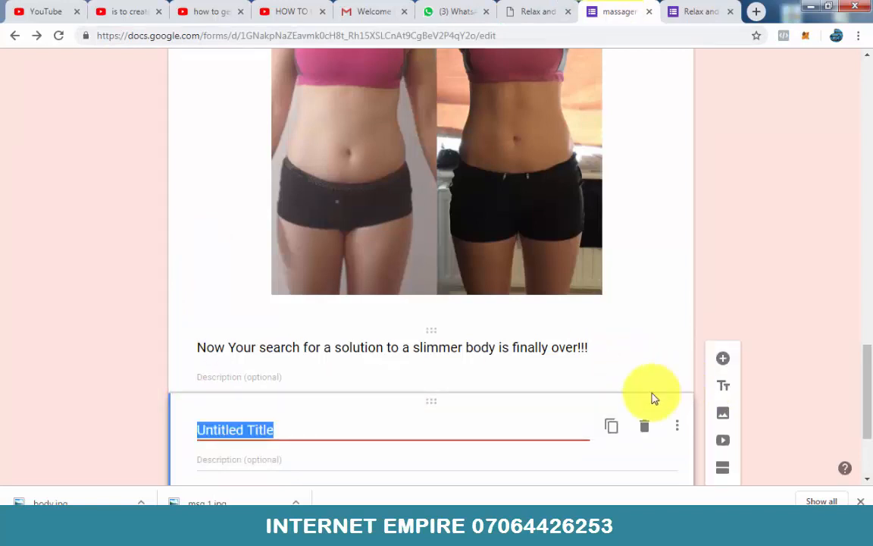
key("ctrl+v")
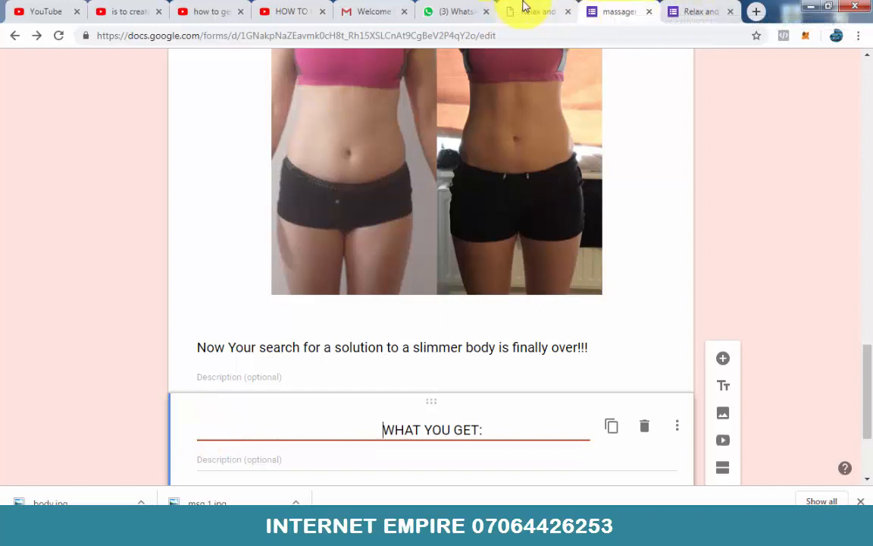
Step: Copy the six-line benefits list from the sales page into the description of the "WHAT YOU GET:" block
left_click(524, 10)
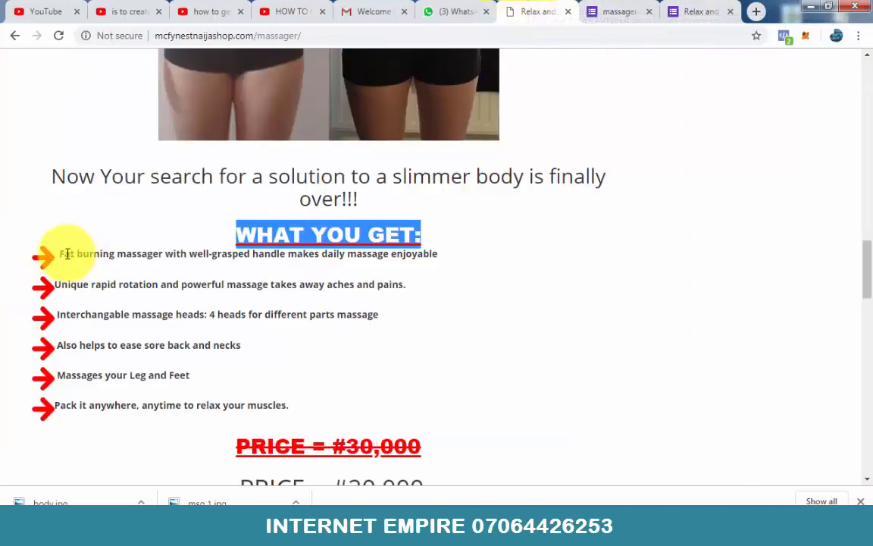
mouse_move(60, 254)
left_mouse_down()
mouse_move(72, 370)
mouse_move(85, 404)
mouse_move(234, 394)
mouse_move(292, 403)
left_mouse_up()
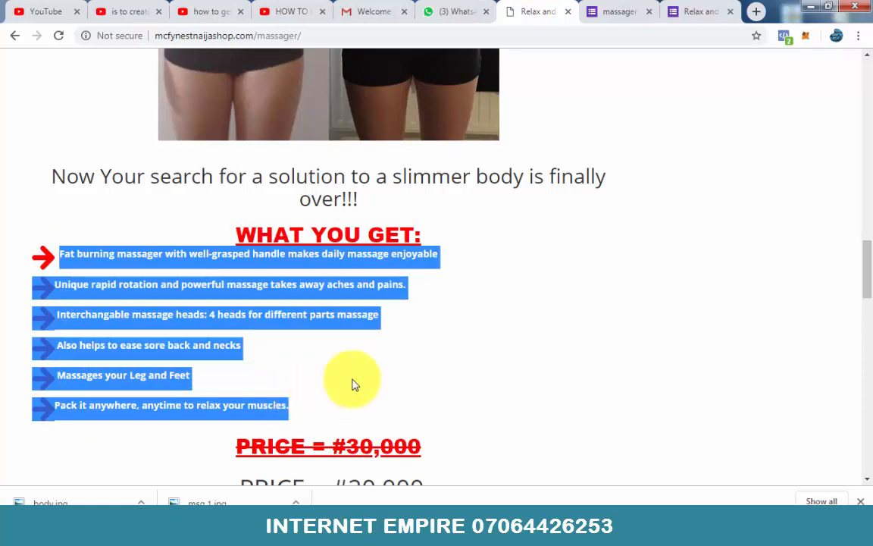
left_click(624, 9)
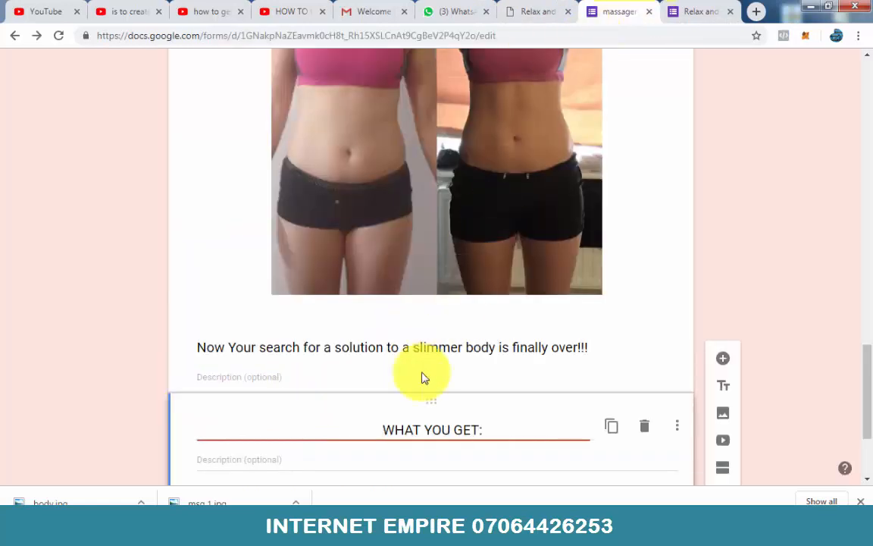
scroll(409, 386, "down", 2)
left_click(271, 323)
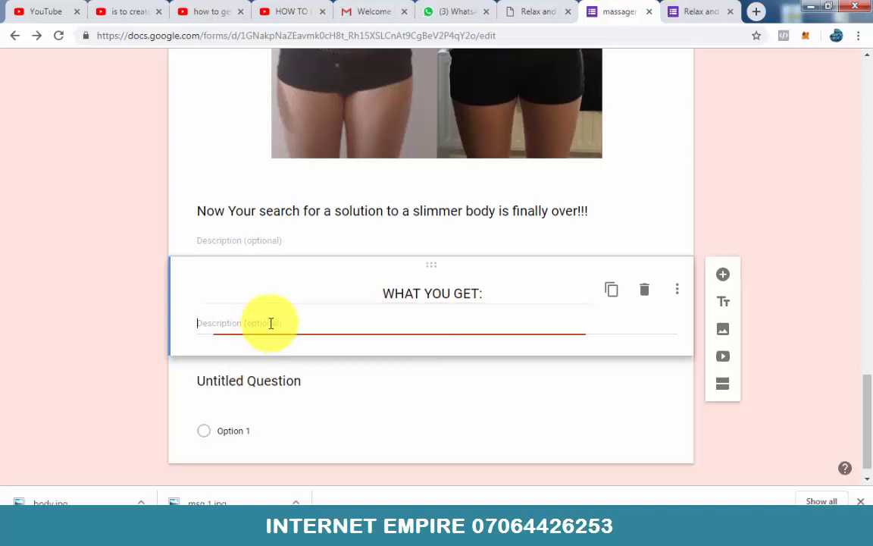
type("Fat burning massager with well-grasped handle makes daily massage enjoyable Image result for small arrow.pngUnique rapid rotation and powerful massage takes away aches and pains. Image result for small arrow.png Interchangable massage heads: 4 heads for different parts massage Image result for small arrow.png Also helps to ease sore back and necks Image result for small arrow.png Massages your Leg and Feet Image result for small arrow.pngPack it anywhere, anytime to relax your muscles.")
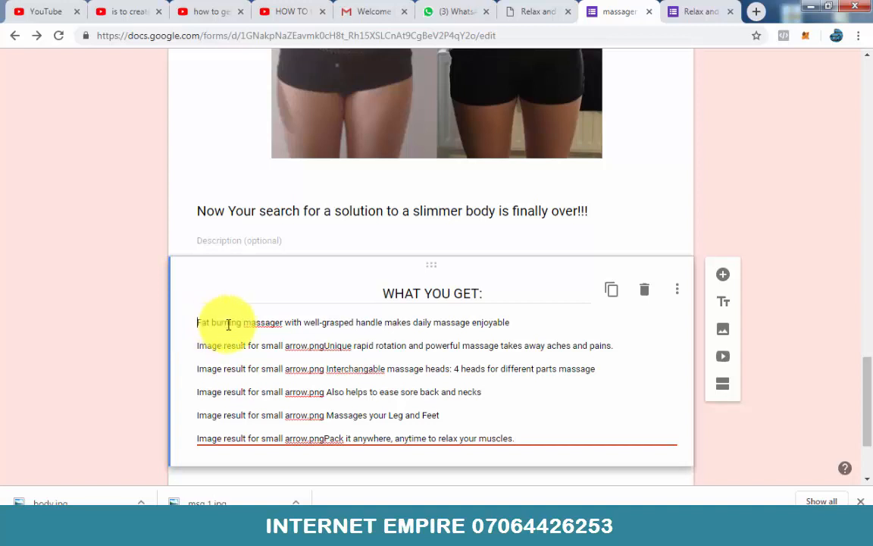
Step: Put the marker "##" in front of the "Fat burning massager" line in the benefits description
type("##")
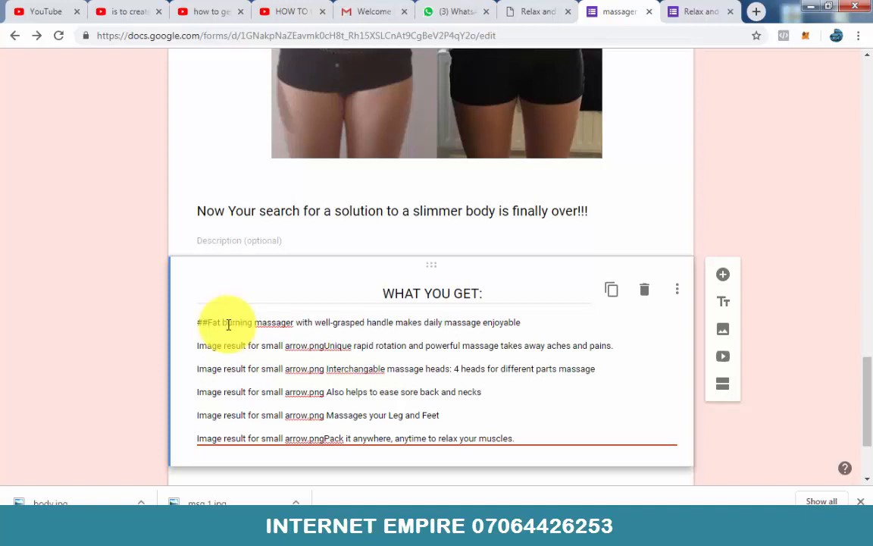
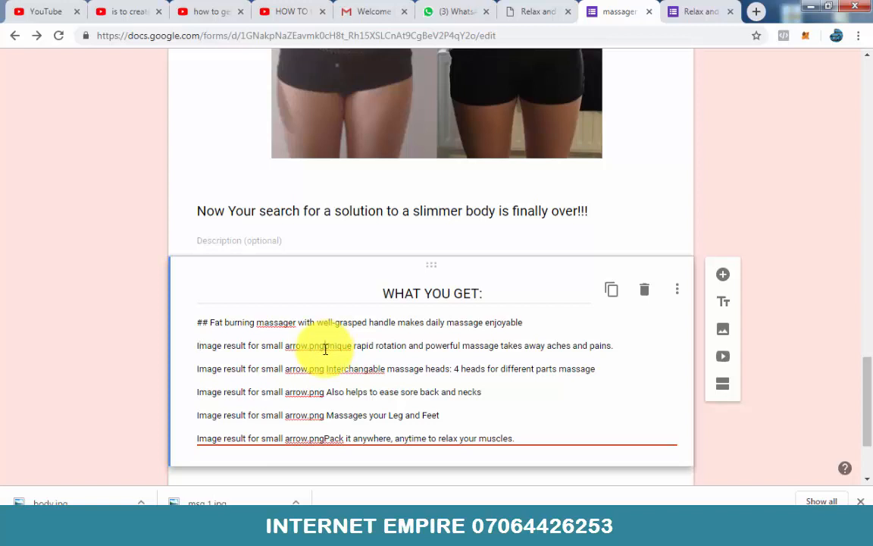
Step: Replace the leftover "Image result for small arrow.png" text before "Unique rapid rotation" in the benefits description with the marker "##"
key("BackSpace")
key("BackSpace")
key("BackSpace")
key("BackSpace")
key("BackSpace")
key("BackSpace")
key("BackSpace")
key("BackSpace")
key("BackSpace")
key("BackSpace")
key("BackSpace")
key("BackSpace")
key("BackSpace")
key("BackSpace")
key("BackSpace")
key("BackSpace")
key("BackSpace")
key("BackSpace")
key("BackSpace")
key("BackSpace")
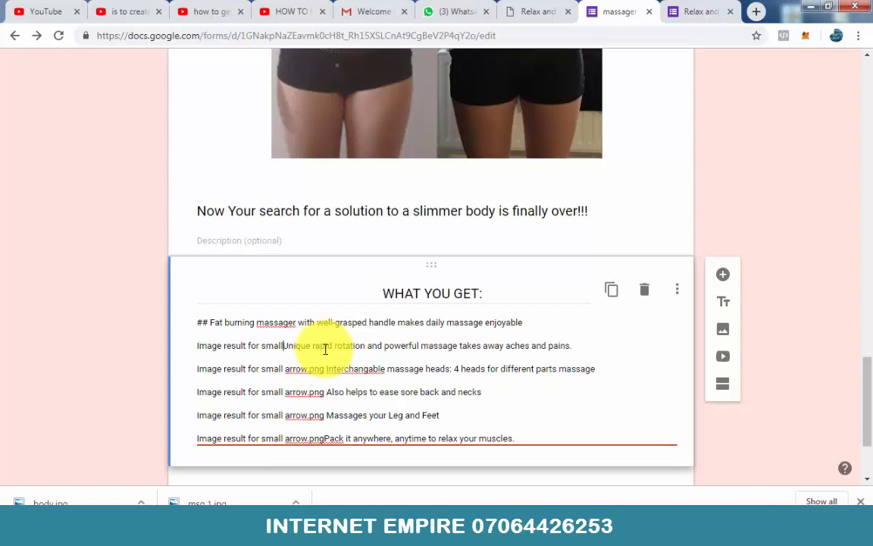
key("BackSpace")
key("BackSpace")
key("BackSpace")
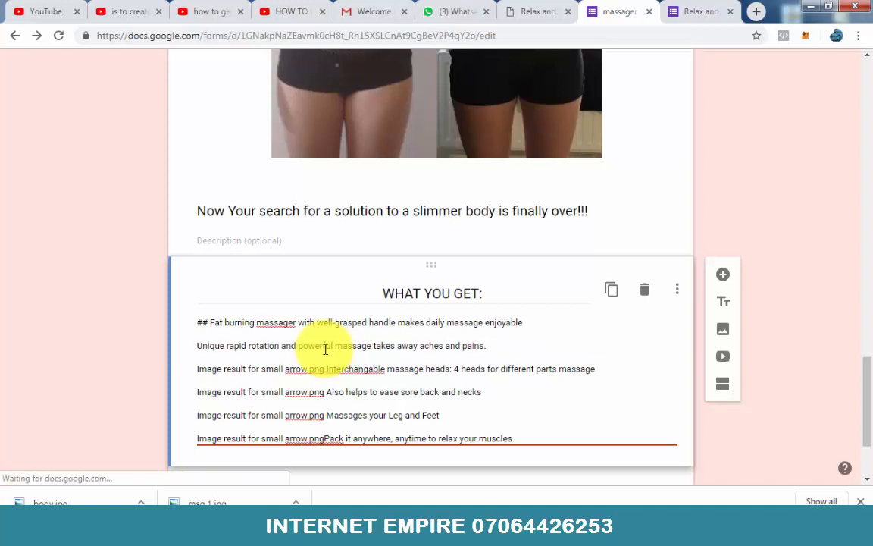
type("##")
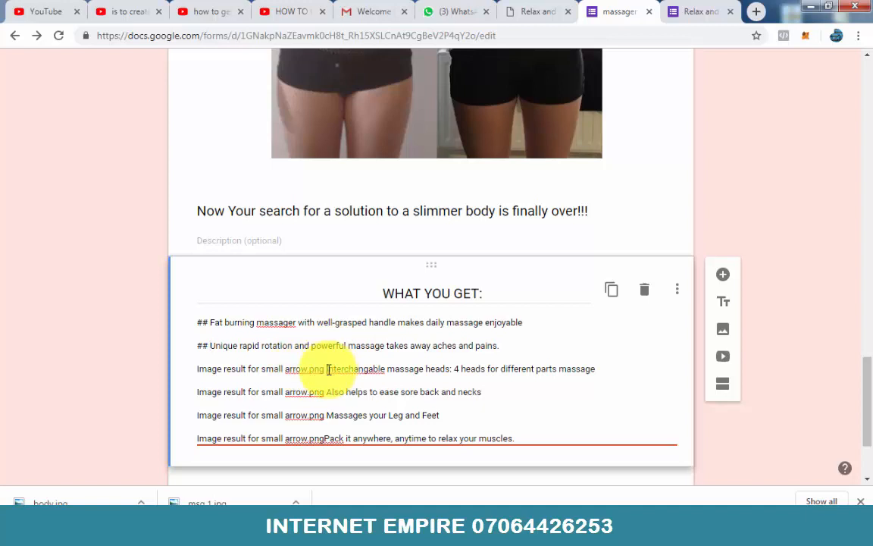
Step: Replace the leftover image text in front of the "Interchangable massage heads" line with the marker "##"
left_click(327, 369)
key("BackSpace")
key("BackSpace")
key("BackSpace")
key("BackSpace")
key("BackSpace")
key("BackSpace")
key("BackSpace")
key("BackSpace")
key("BackSpace")
key("BackSpace")
key("BackSpace")
key("BackSpace")
key("BackSpace")
key("BackSpace")
key("BackSpace")
key("BackSpace")
key("BackSpace")
key("BackSpace")
key("BackSpace")
key("BackSpace")
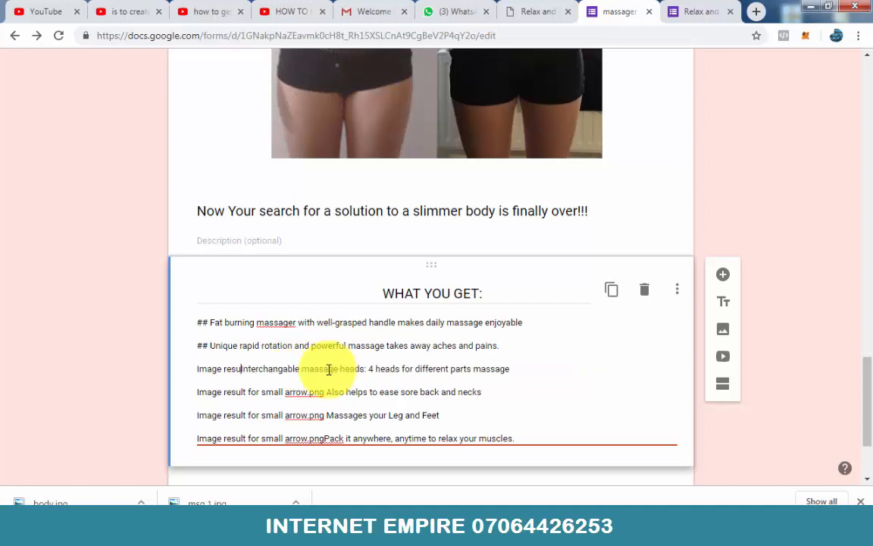
key("BackSpace")
key("BackSpace")
key("BackSpace")
key("BackSpace")
key("BackSpace")
key("BackSpace")
key("BackSpace")
key("BackSpace")
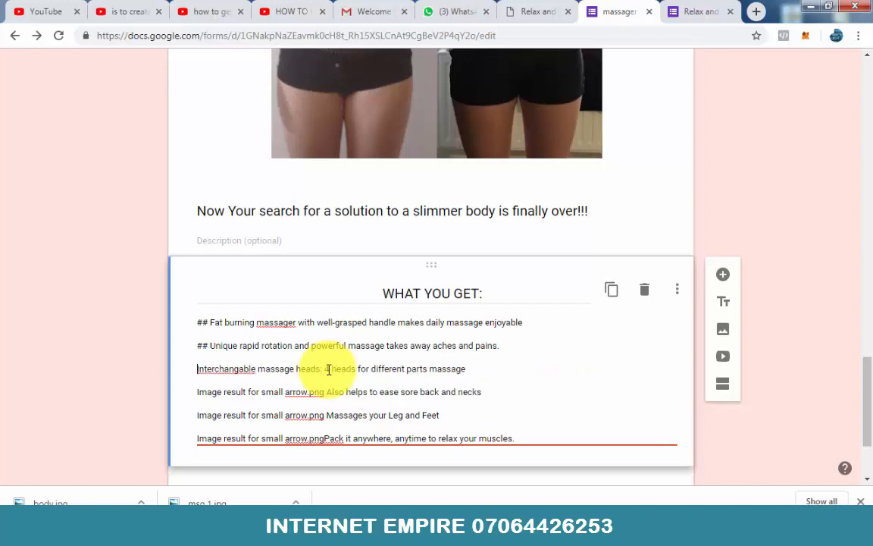
type("##")
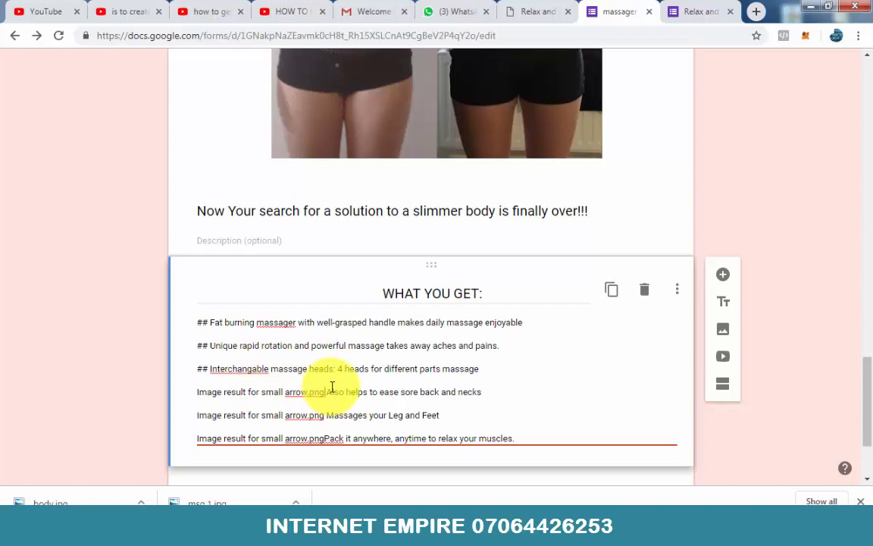
Step: Swap the leftover image text before "Also helps to ease sore back and necks" for the marker "##"
key("BackSpace")
key("BackSpace")
key("BackSpace")
key("BackSpace")
key("BackSpace")
key("BackSpace")
key("BackSpace")
key("BackSpace")
key("BackSpace")
key("BackSpace")
key("BackSpace")
key("BackSpace")
key("BackSpace")
key("BackSpace")
key("BackSpace")
key("BackSpace")
key("BackSpace")
key("BackSpace")
key("BackSpace")
key("BackSpace")
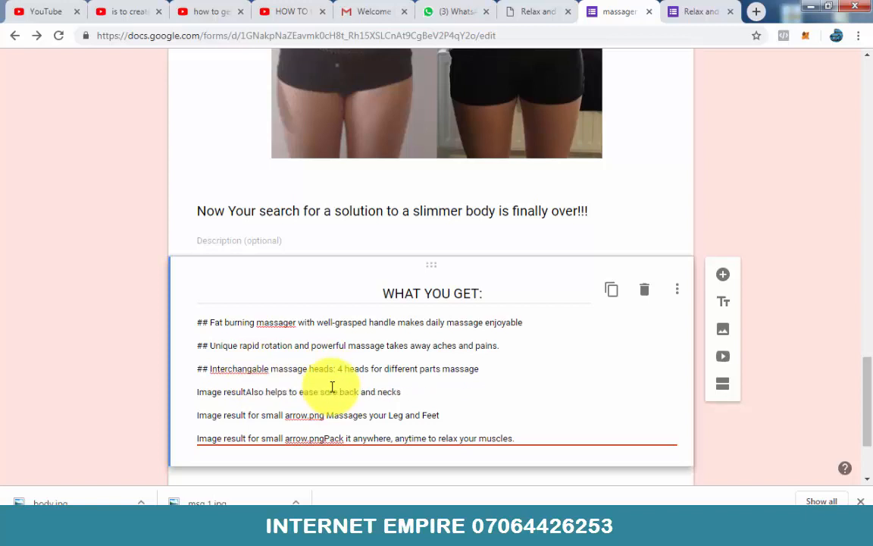
key("BackSpace")
key("BackSpace")
key("BackSpace")
key("BackSpace")
key("BackSpace")
key("BackSpace")
key("BackSpace")
key("BackSpace")
key("BackSpace")
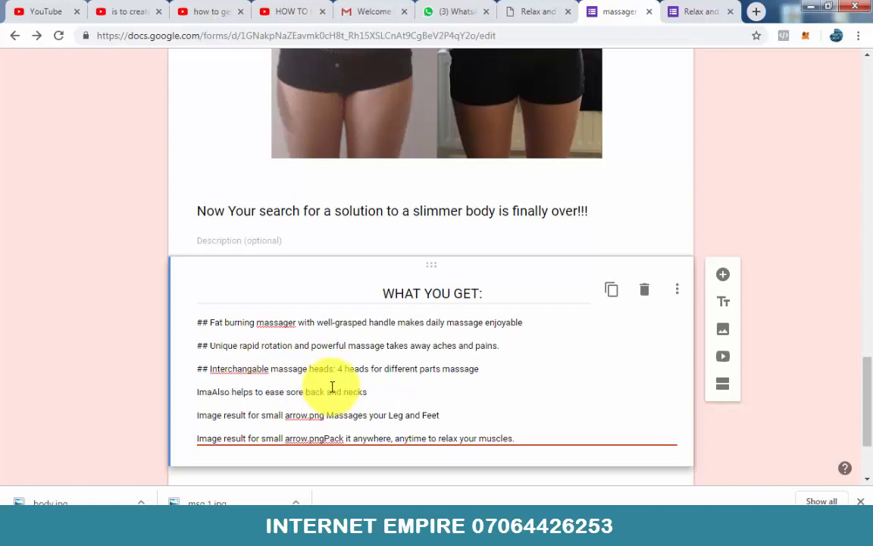
key("BackSpace")
key("BackSpace")
key("BackSpace")
key("BackSpace")
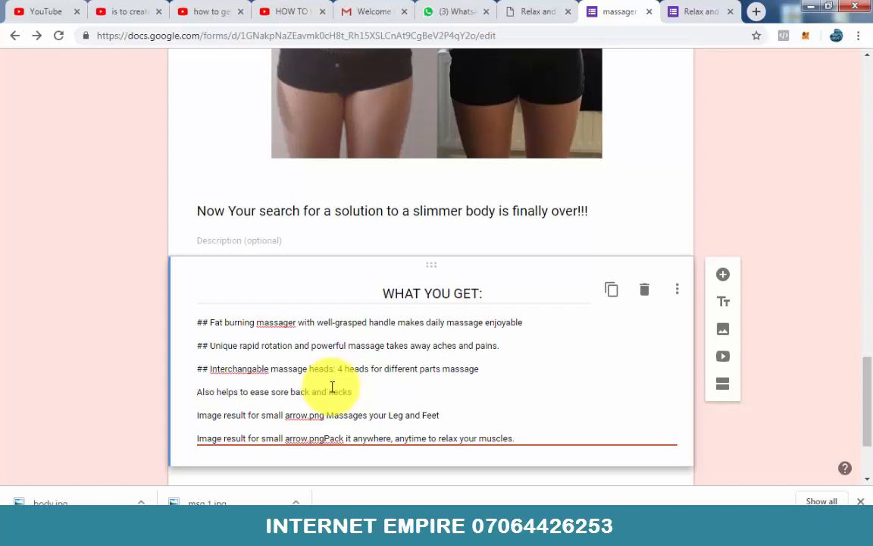
type("##")
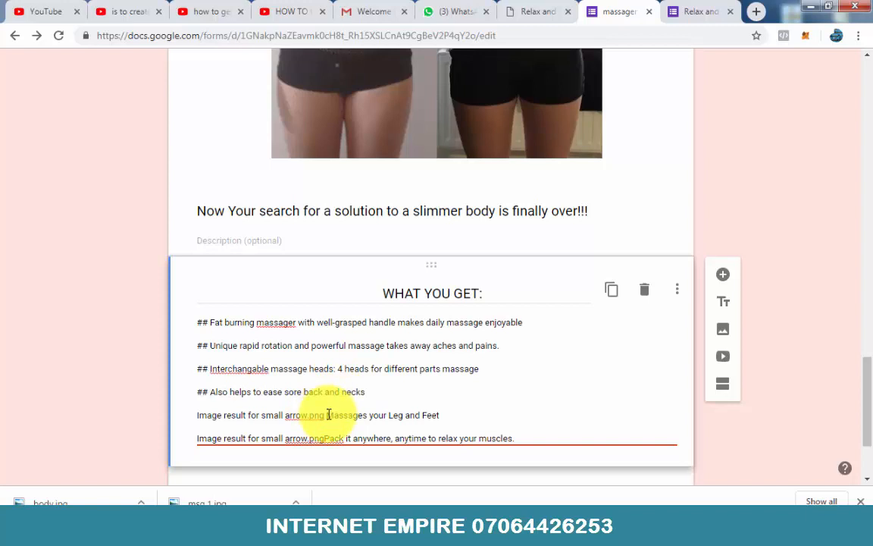
Step: Remove the leftover image text before "Massages your Leg and Feet" and put the marker "##" there instead
left_click(328, 414)
key("BackSpace")
key("BackSpace")
key("BackSpace")
key("BackSpace")
key("BackSpace")
key("BackSpace")
key("BackSpace")
key("BackSpace")
key("BackSpace")
key("BackSpace")
key("BackSpace")
key("BackSpace")
key("BackSpace")
key("BackSpace")
key("BackSpace")
key("BackSpace")
key("BackSpace")
key("BackSpace")
key("BackSpace")
key("BackSpace")
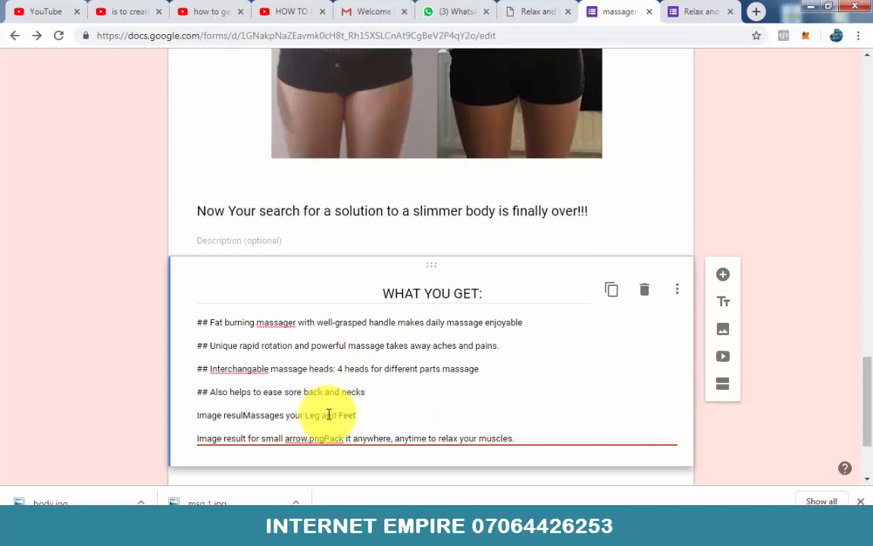
key("BackSpace")
key("BackSpace")
key("BackSpace")
key("BackSpace")
key("BackSpace")
key("BackSpace")
key("BackSpace")
key("BackSpace")
key("BackSpace")
key("BackSpace")
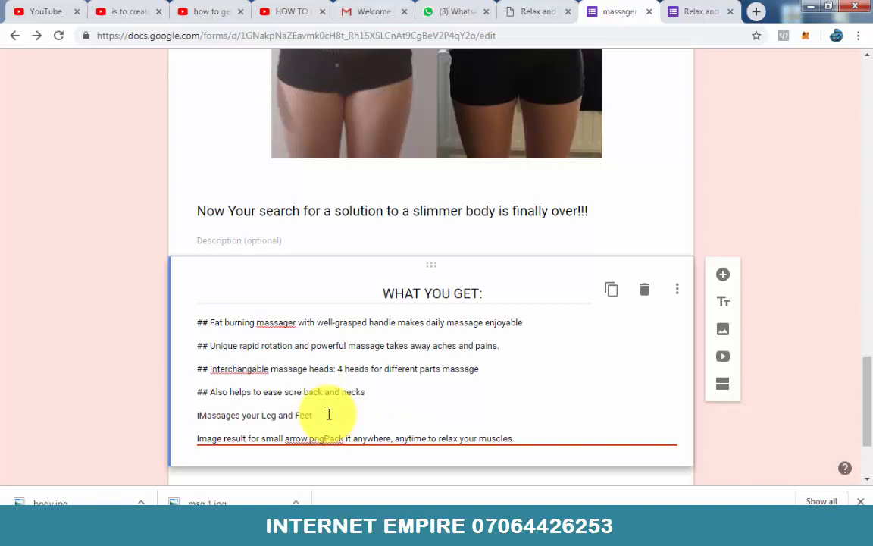
key("BackSpace")
type("##")
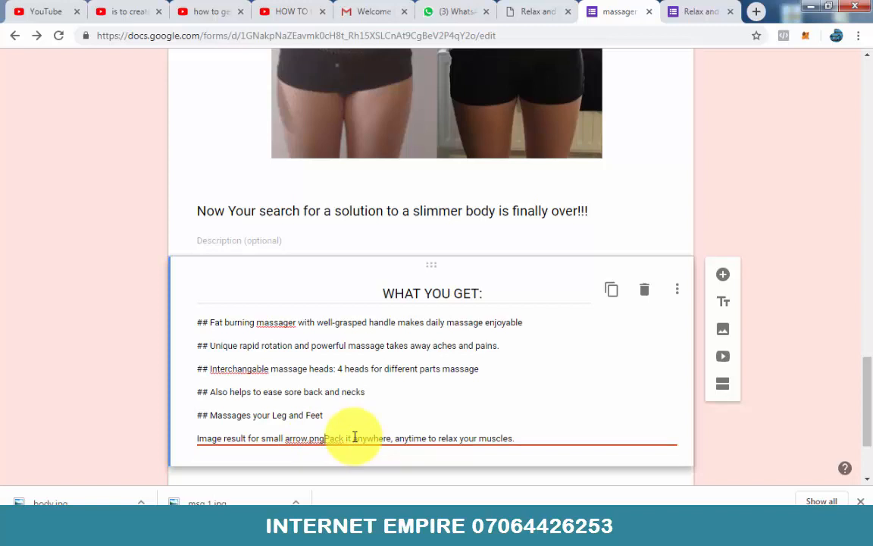
Step: Replace the leftover image text before the final "Pack it anywhere, anytime to relax your muscles." line with the marker "##"
key("BackSpace")
key("BackSpace")
key("BackSpace")
key("BackSpace")
key("BackSpace")
key("BackSpace")
key("BackSpace")
key("BackSpace")
key("BackSpace")
key("BackSpace")
key("BackSpace")
key("BackSpace")
key("BackSpace")
key("BackSpace")
key("BackSpace")
key("BackSpace")
key("BackSpace")
key("BackSpace")
key("BackSpace")
key("BackSpace")
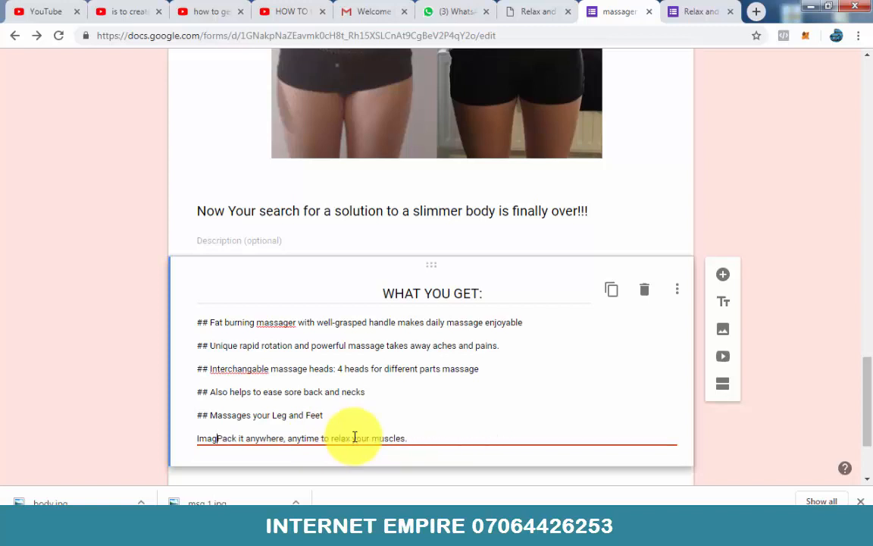
key("BackSpace")
key("BackSpace")
key("BackSpace")
key("BackSpace")
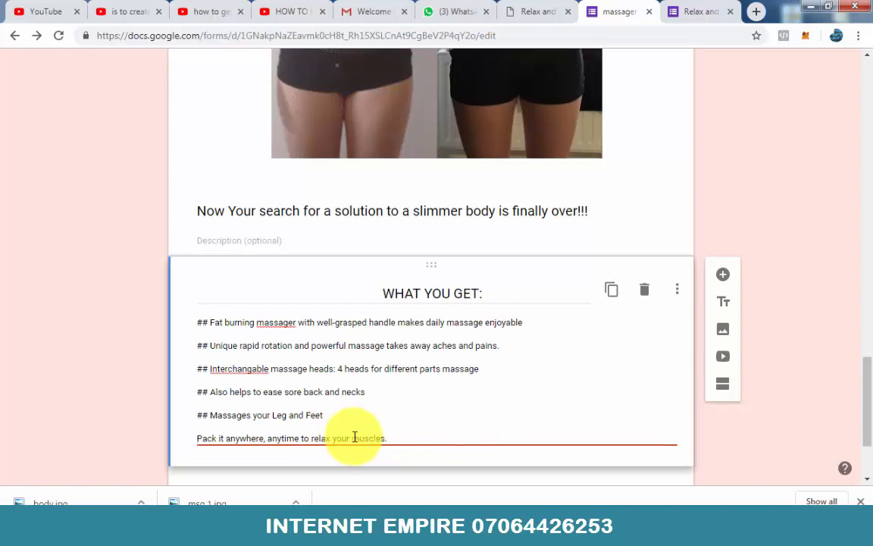
type("##")
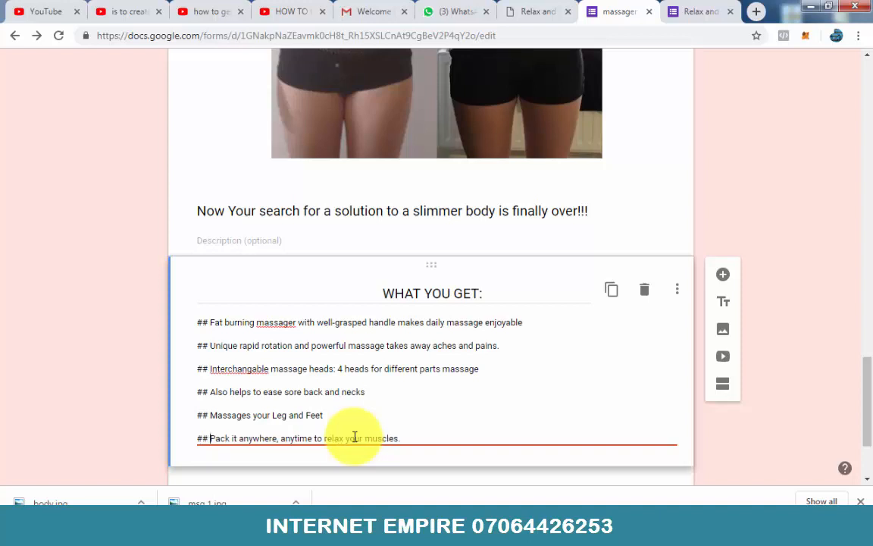
Step: Reload the massager form in the editor and review its blocks down to the "WHAT YOU GET:" benefits list
left_click(535, 14)
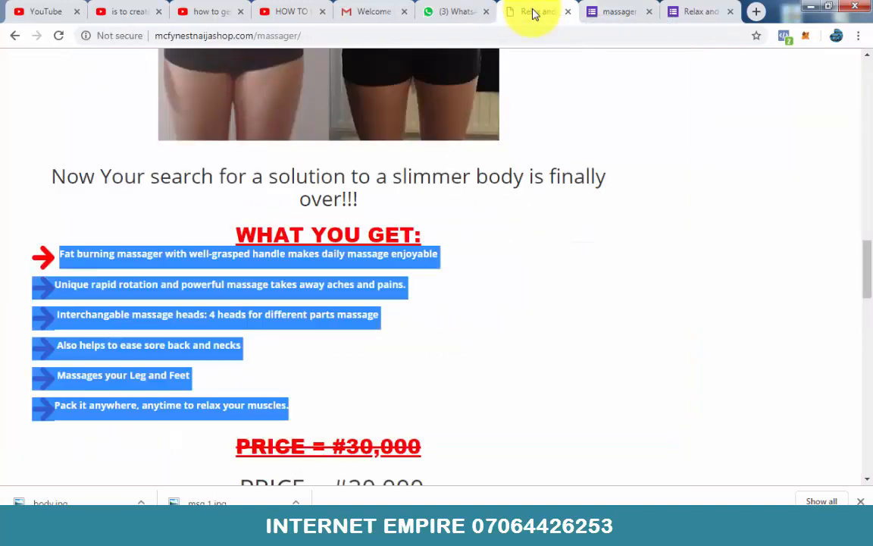
left_click(599, 11)
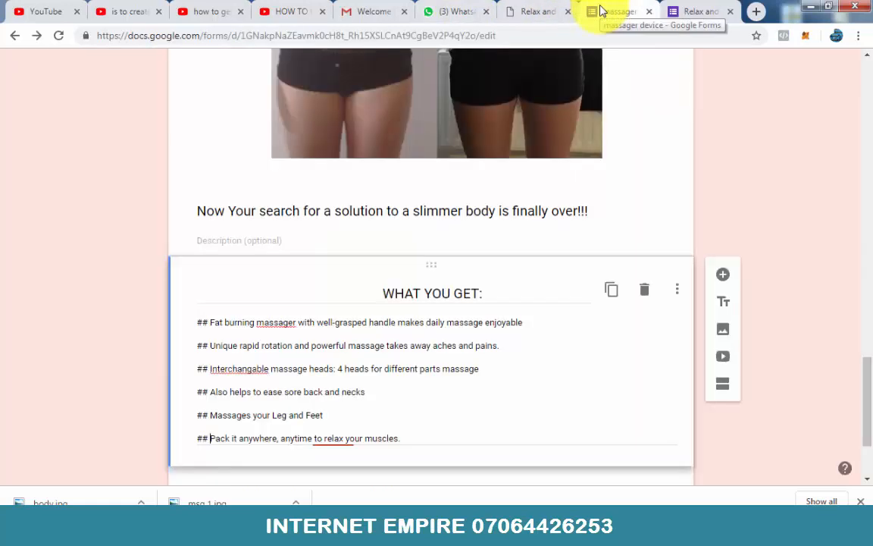
left_click(59, 36)
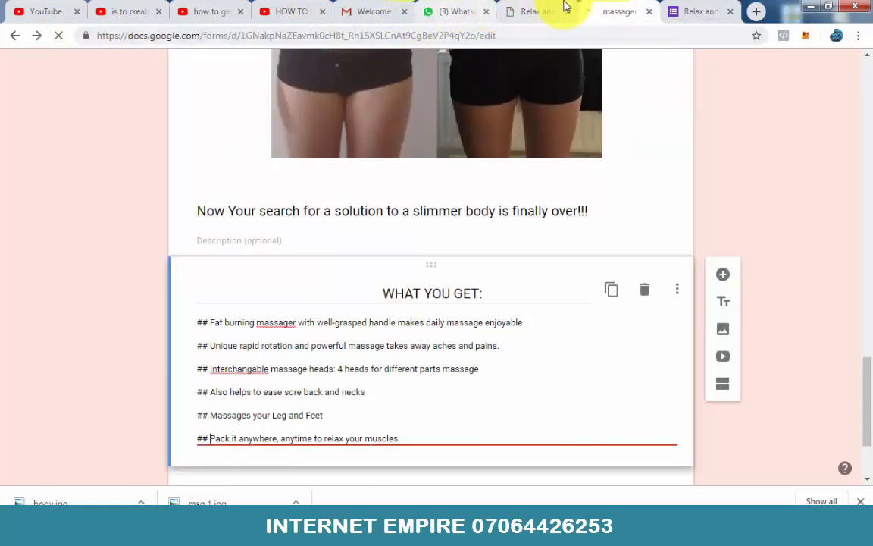
scroll(429, 273, "down", 7)
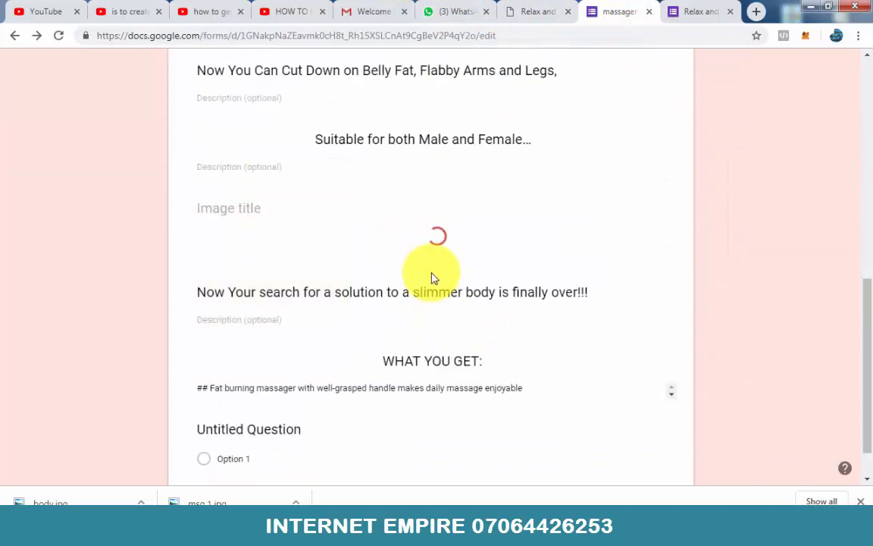
scroll(432, 278, "down", 1)
scroll(432, 278, "up", 3)
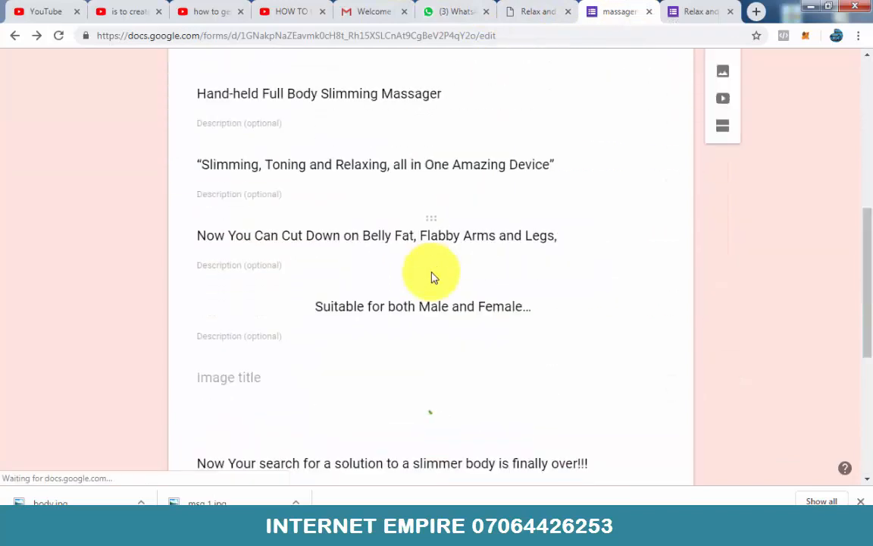
scroll(432, 278, "down", 4)
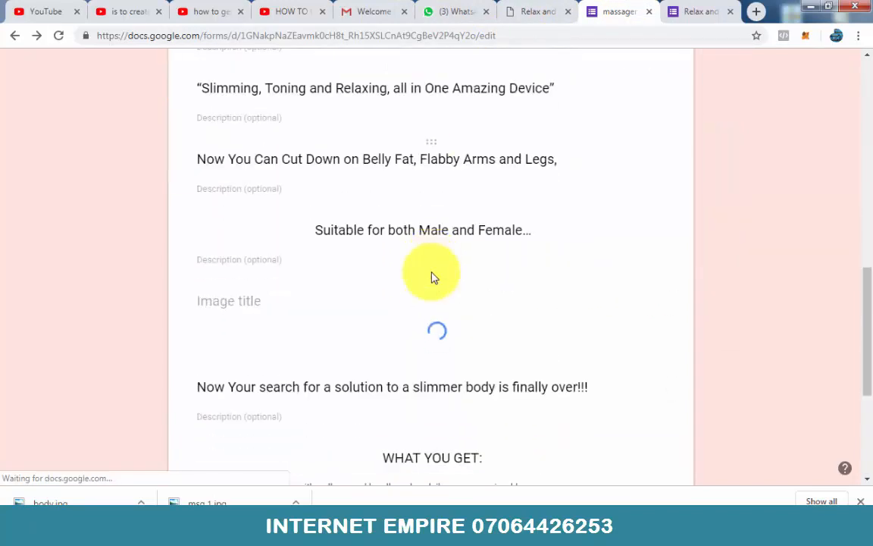
scroll(431, 276, "up", 3)
scroll(431, 276, "down", 2)
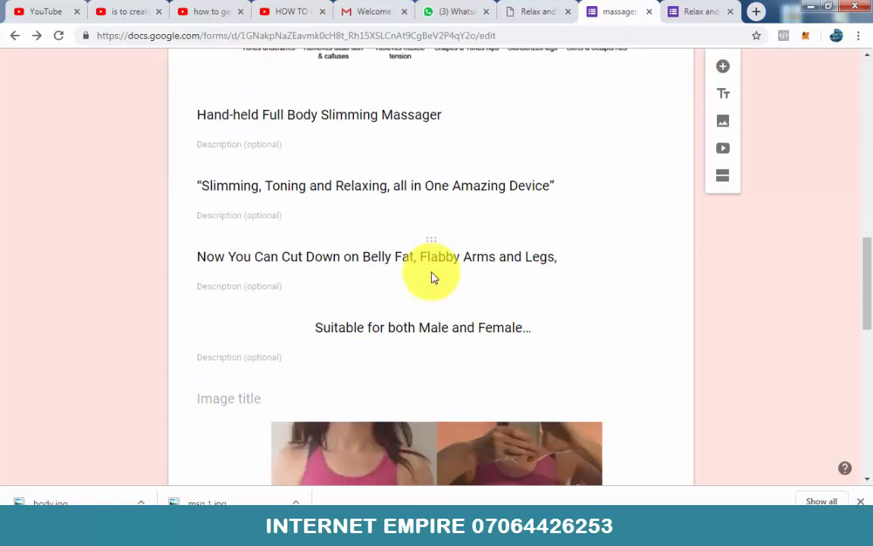
scroll(432, 274, "down", 9)
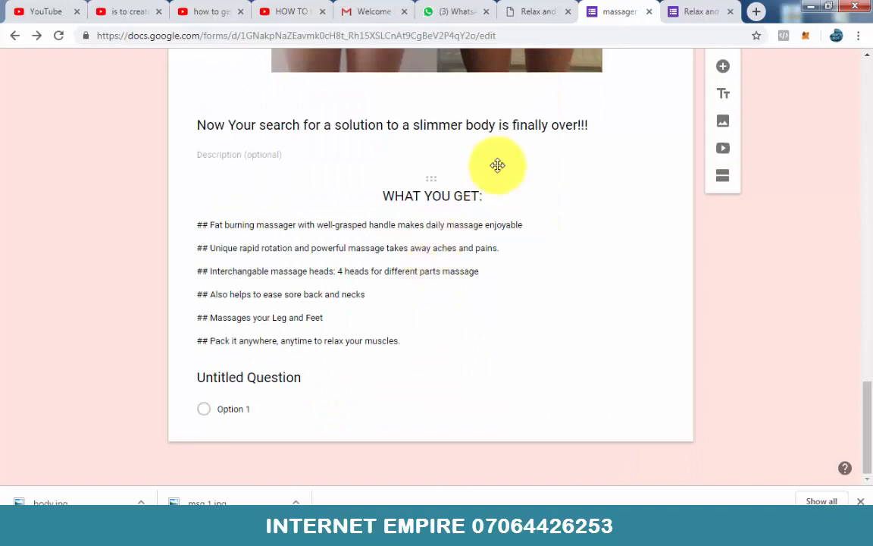
Step: Refresh the live view of the form and check how the "WHAT YOU GET:" section is displayed to visitors
left_click(678, 11)
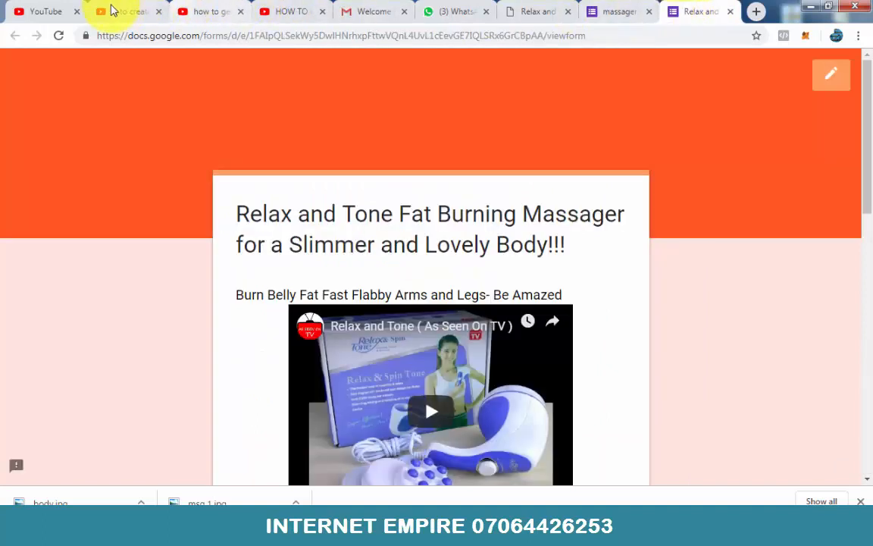
left_click(57, 36)
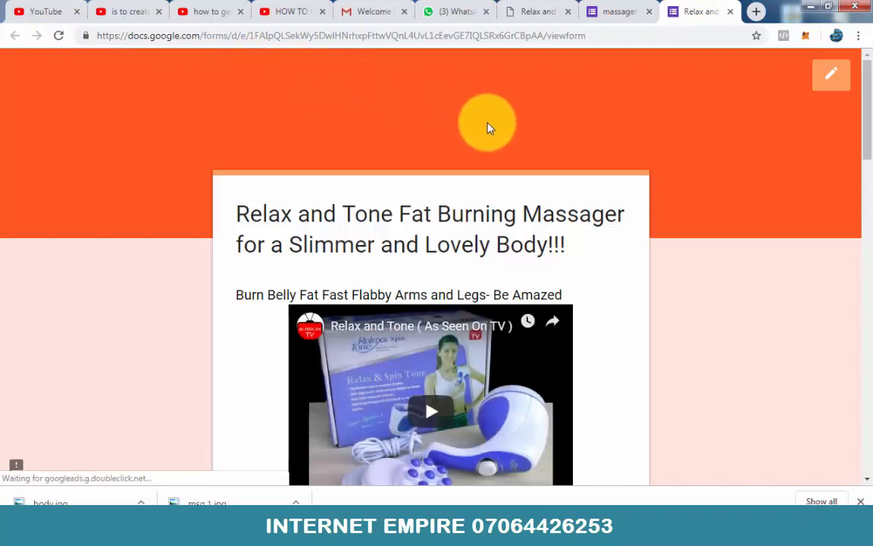
scroll(487, 133, "down", 2)
scroll(488, 144, "down", 15)
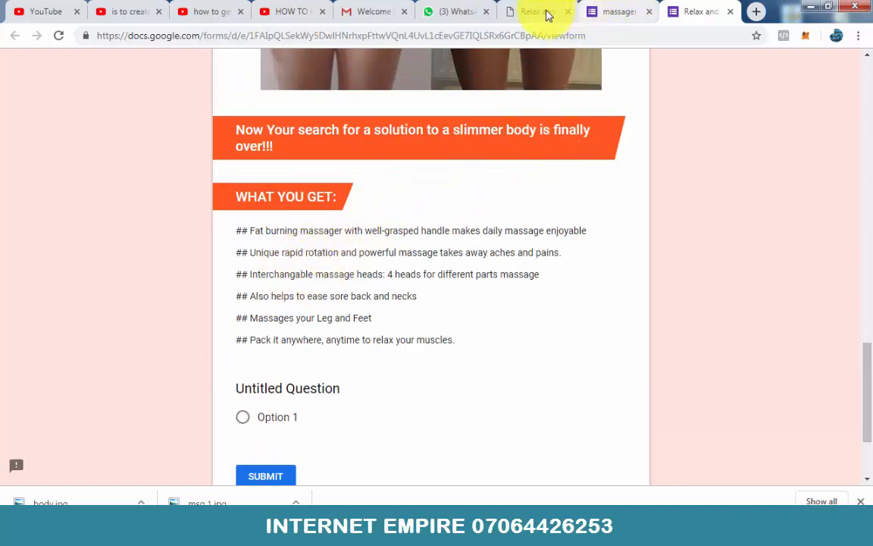
Step: Examine the ordering instructions on the original sales page and the fields of its order form, including which are required
left_click(546, 14)
scroll(375, 211, "down", 10)
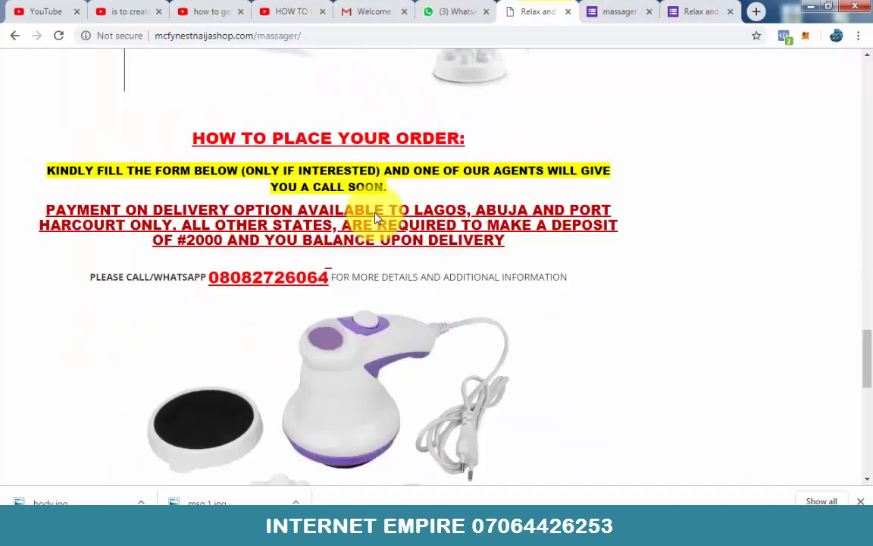
scroll(376, 211, "down", 4)
scroll(375, 216, "up", 10)
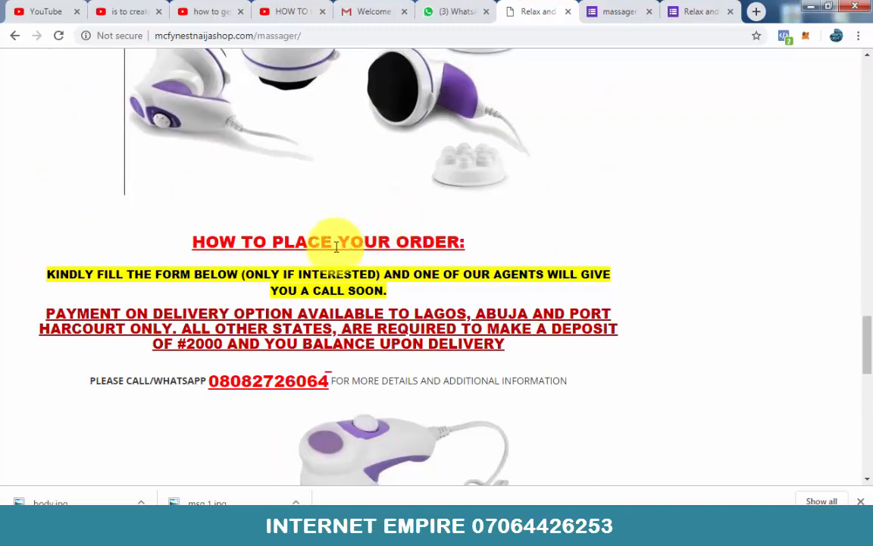
scroll(325, 254, "down", 6)
scroll(227, 243, "down", 4)
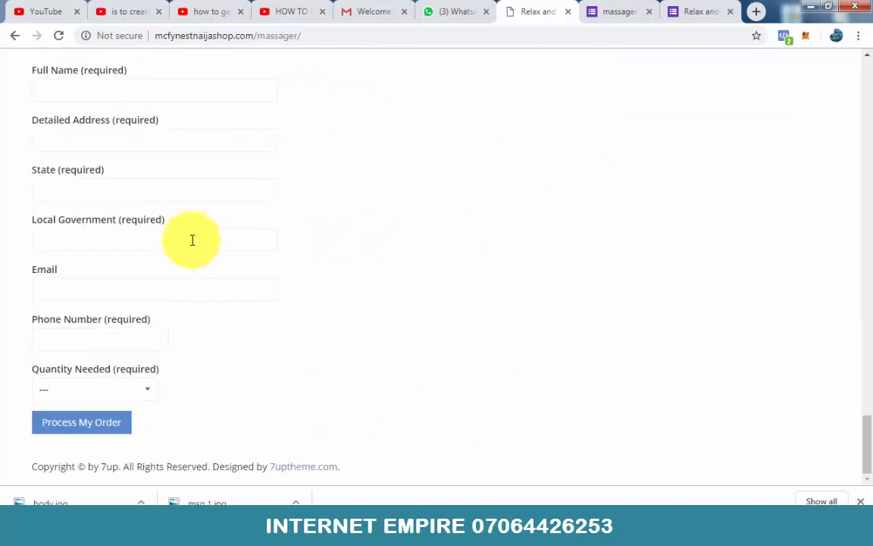
scroll(114, 175, "up", 2)
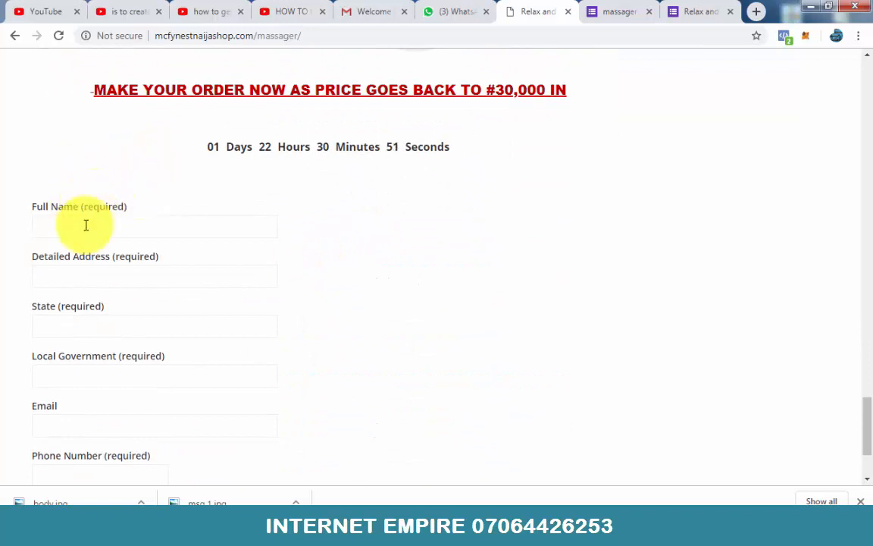
scroll(106, 219, "down", 2)
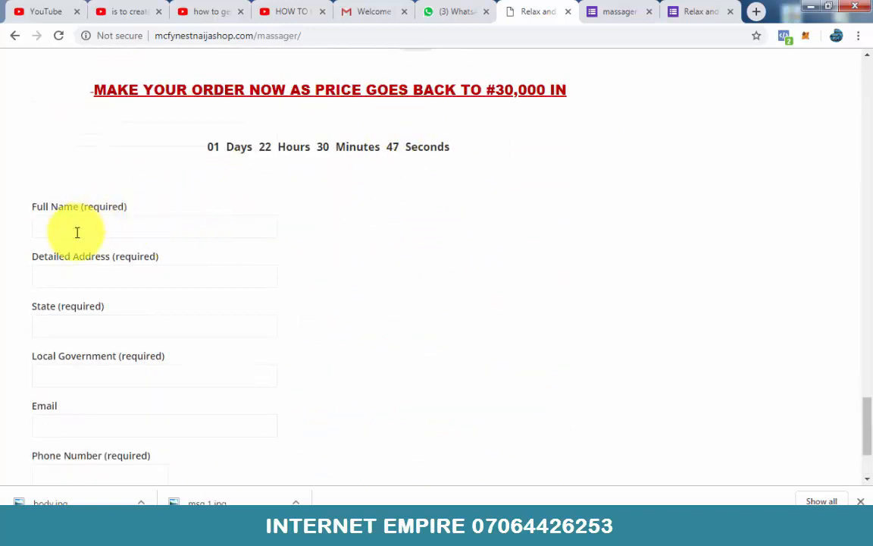
scroll(80, 216, "down", 1)
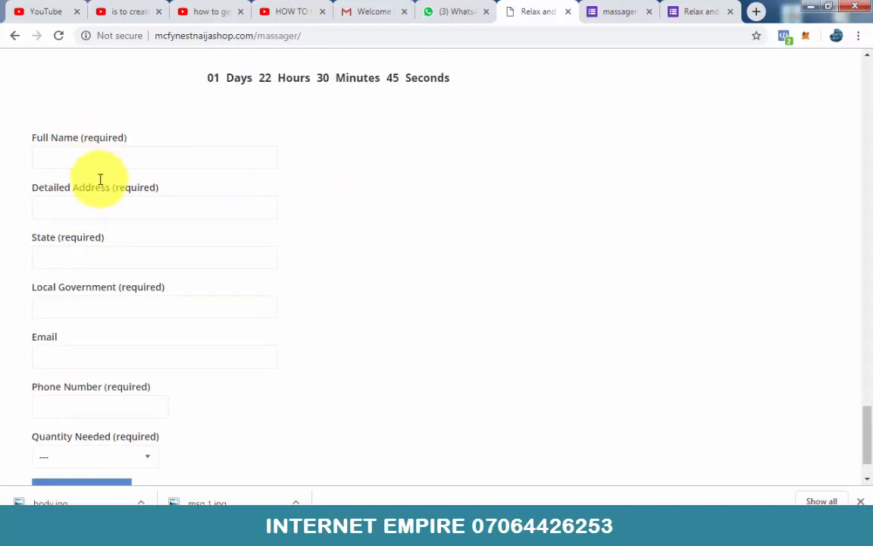
scroll(98, 175, "down", 1)
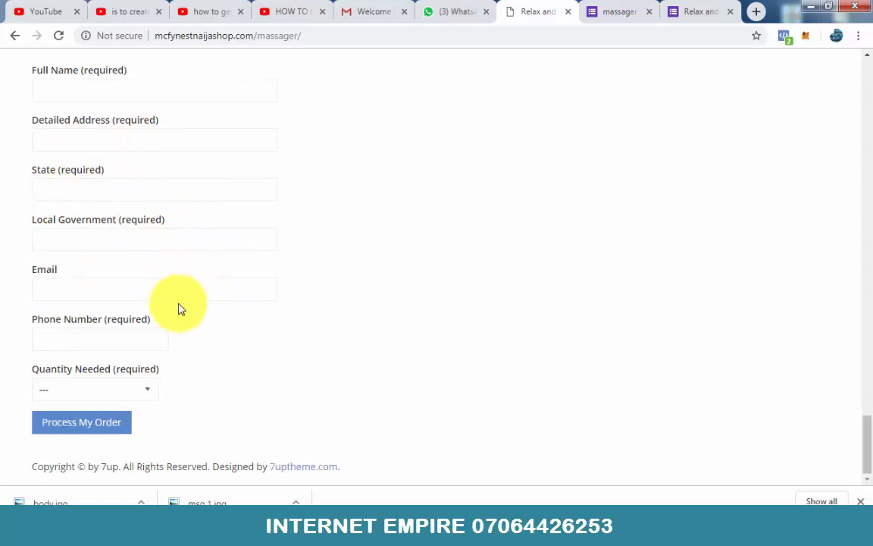
scroll(181, 258, "up", 2)
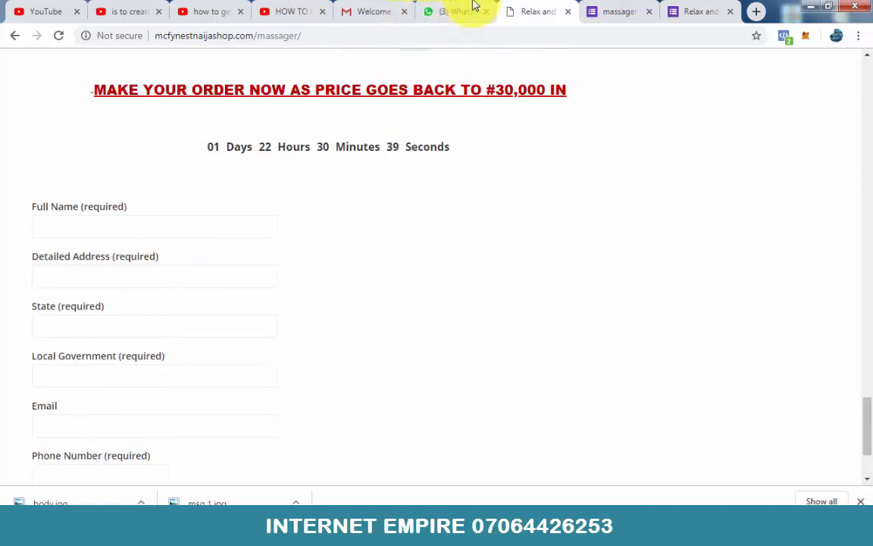
Step: Change the untitled multiple-choice question below the "WHAT YOU GET:" list in the massager form to a Short answer question
left_click(605, 11)
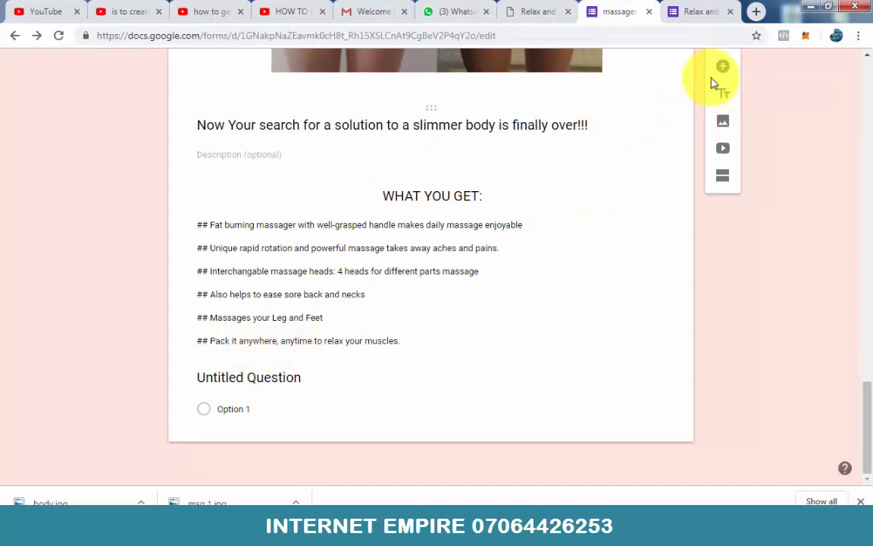
scroll(722, 91, "up", 1)
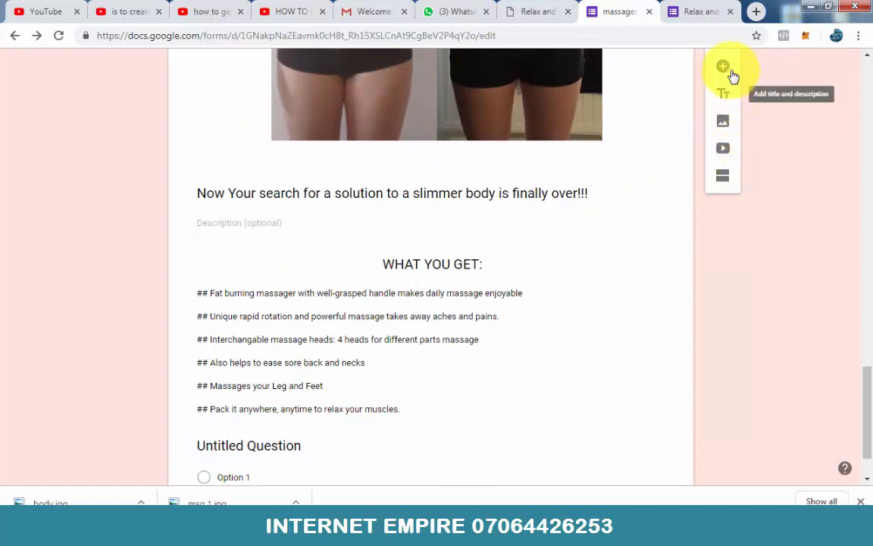
scroll(421, 345, "down", 1)
scroll(420, 345, "down", 1)
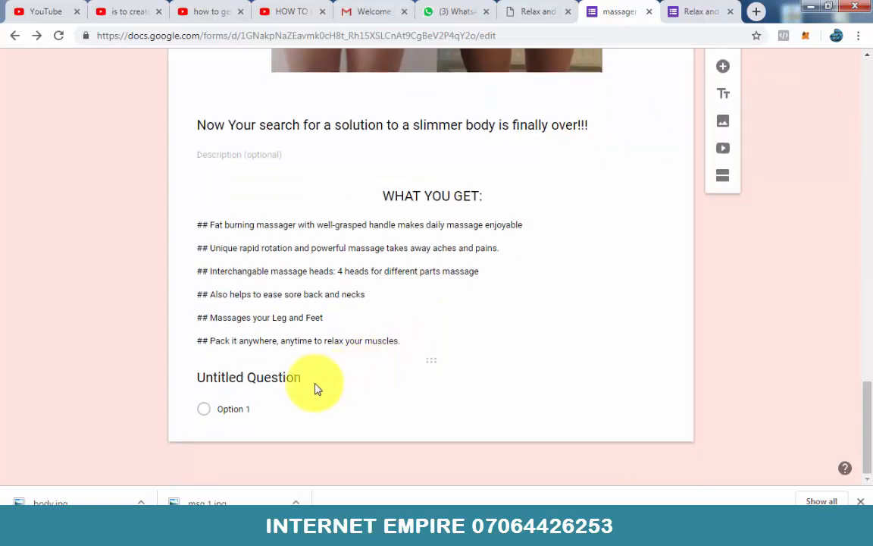
left_click(271, 409)
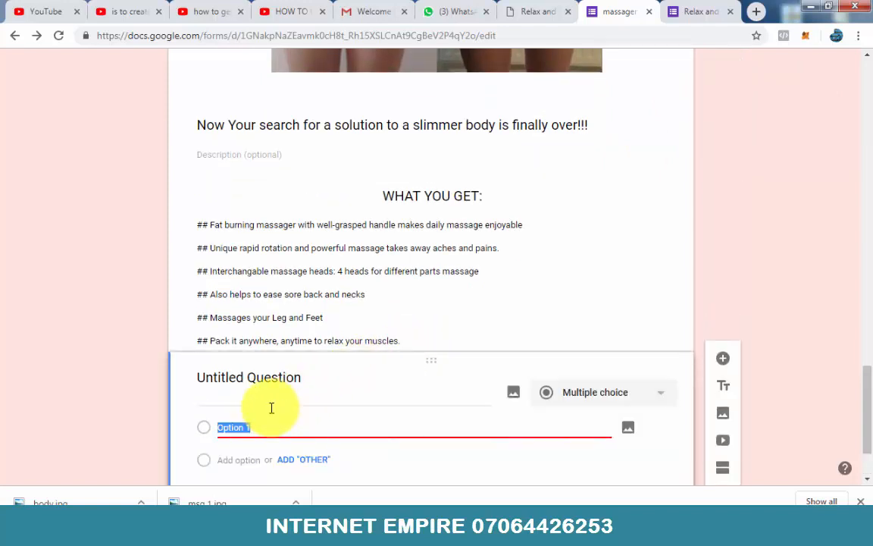
scroll(307, 392, "down", 1)
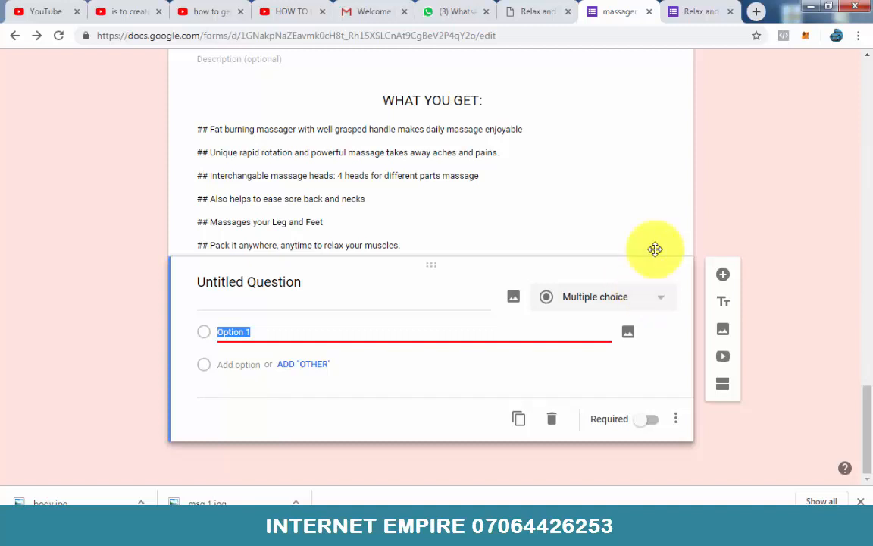
left_click(531, 9)
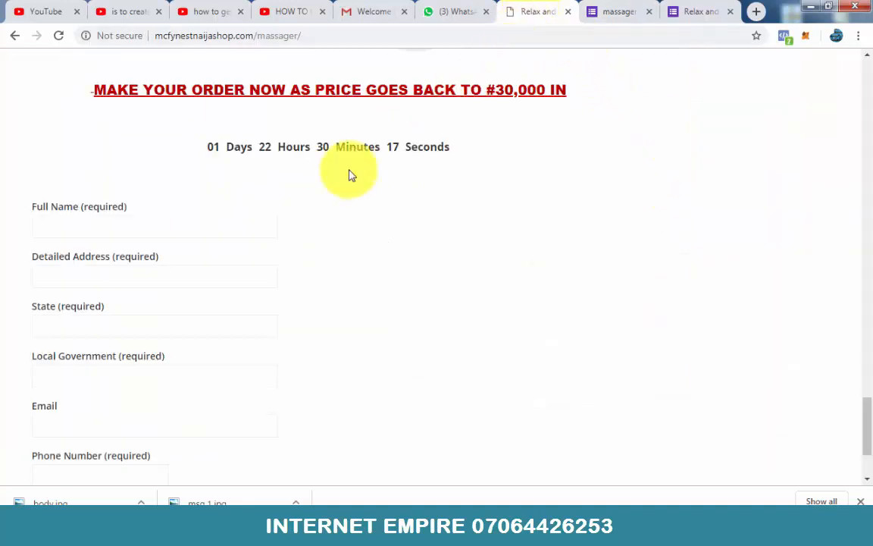
left_click(595, 9)
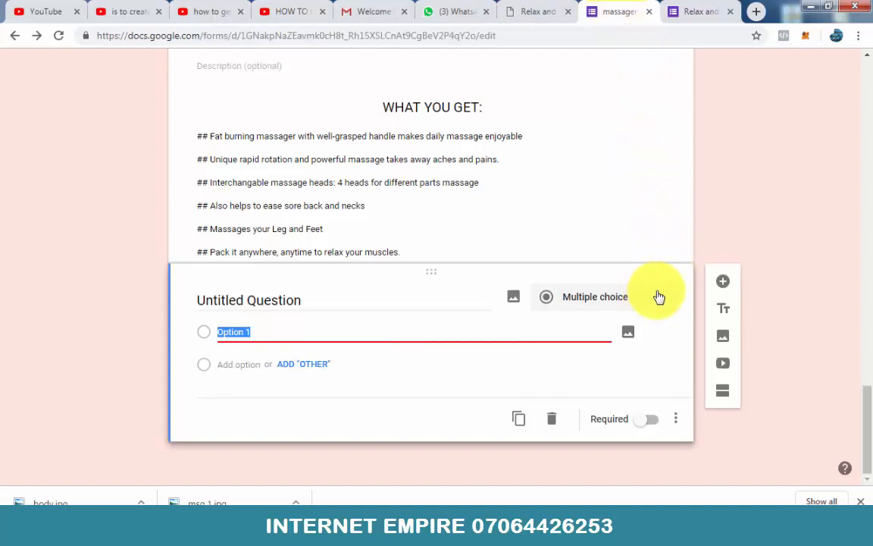
left_click(659, 298)
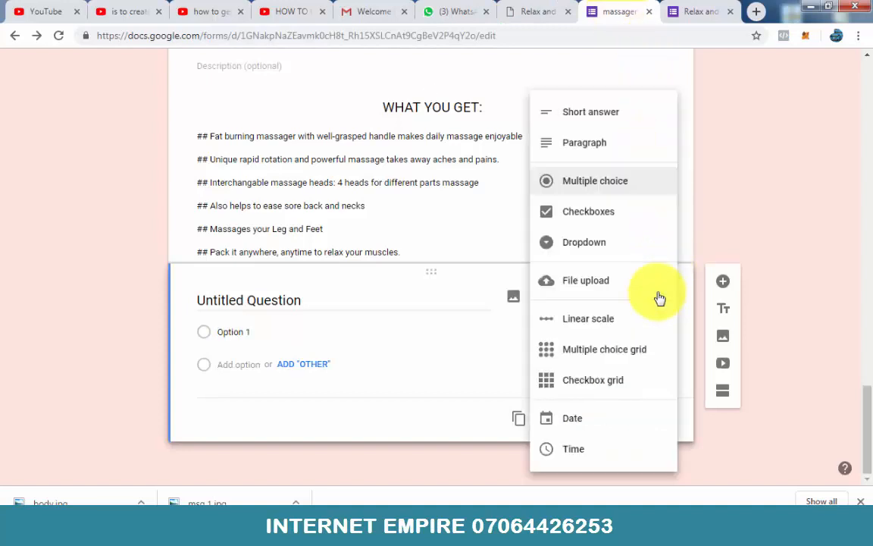
left_click(586, 115)
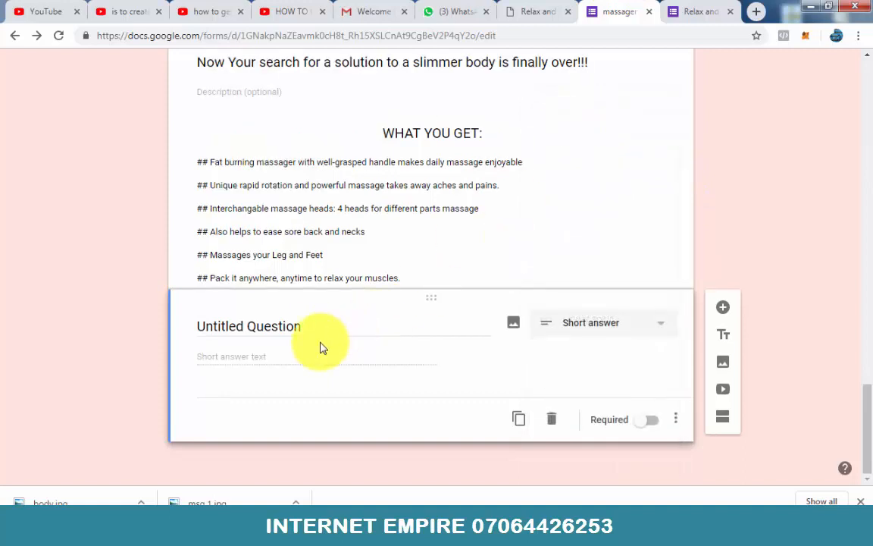
Step: Title the short-answer question "FULL NAME" and make it required
left_click(321, 329)
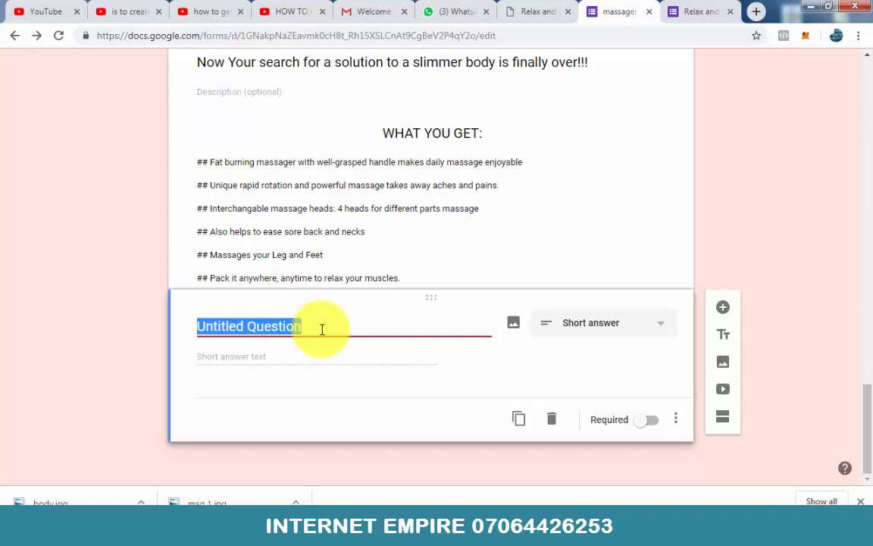
type("FULL")
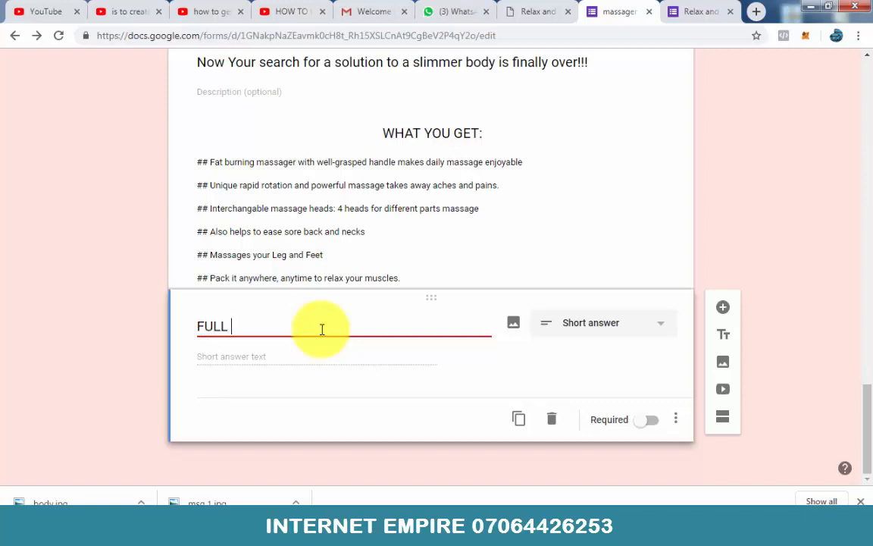
type(" N")
key("BackSpace")
type("AME")
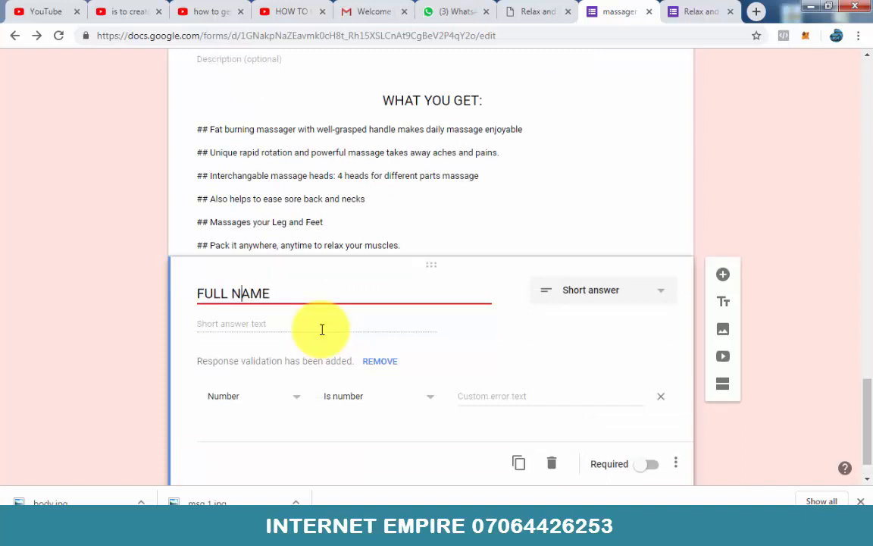
key("Right")
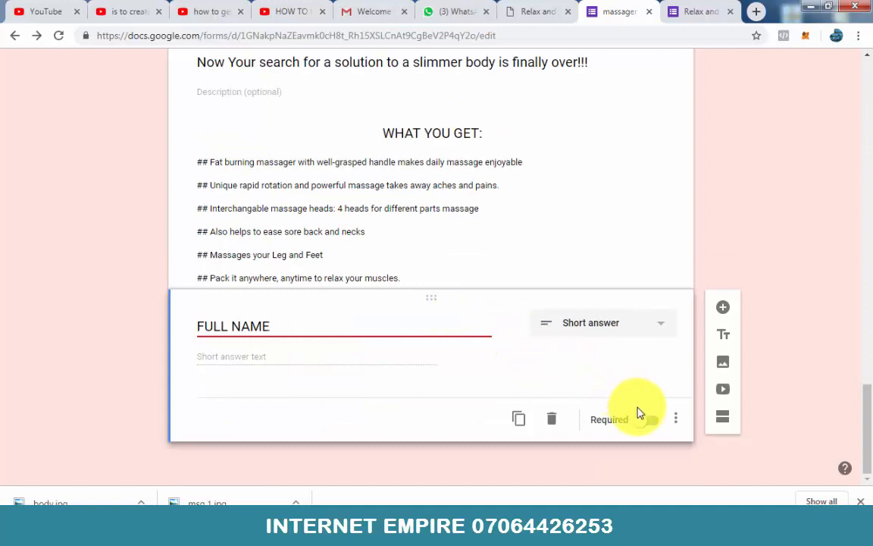
left_click(653, 421)
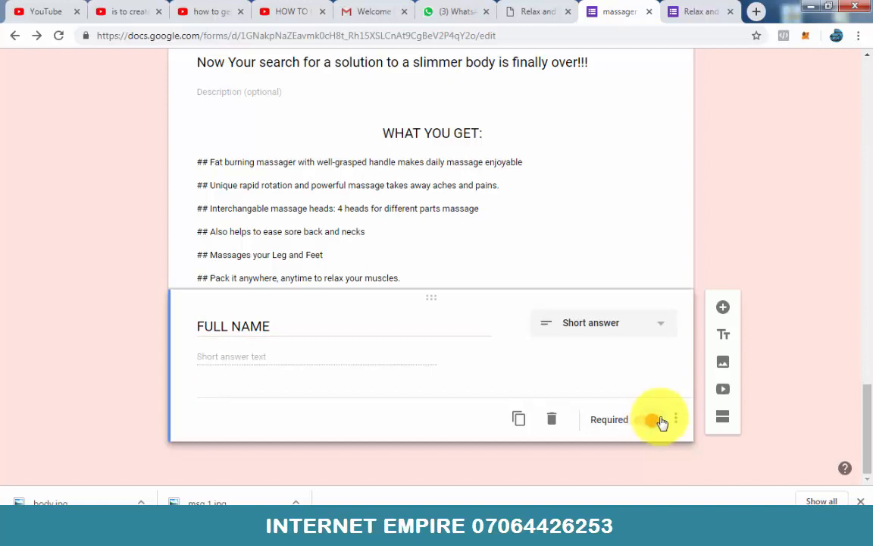
Step: Duplicate the FULL NAME question, check the sales page's order form for the following field, and title the copy "DETAILED ADDRESS"
left_click(518, 418)
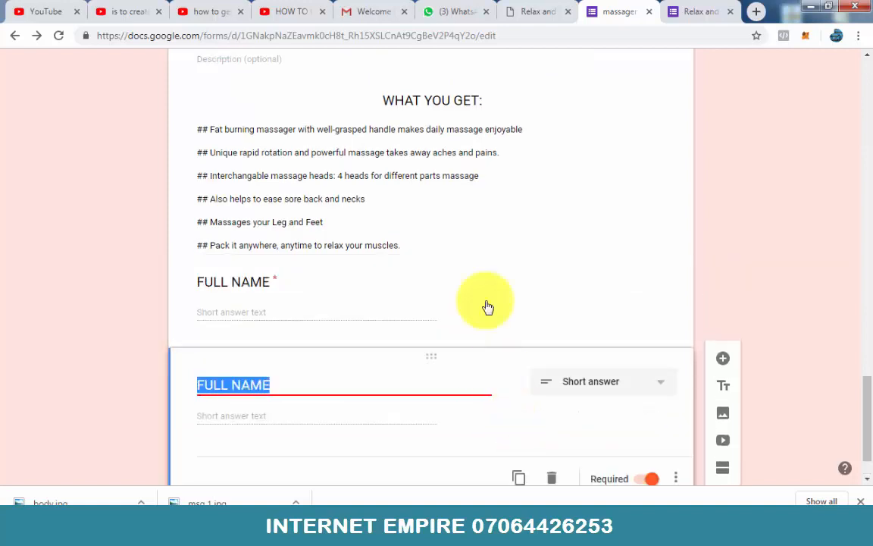
left_click(526, 10)
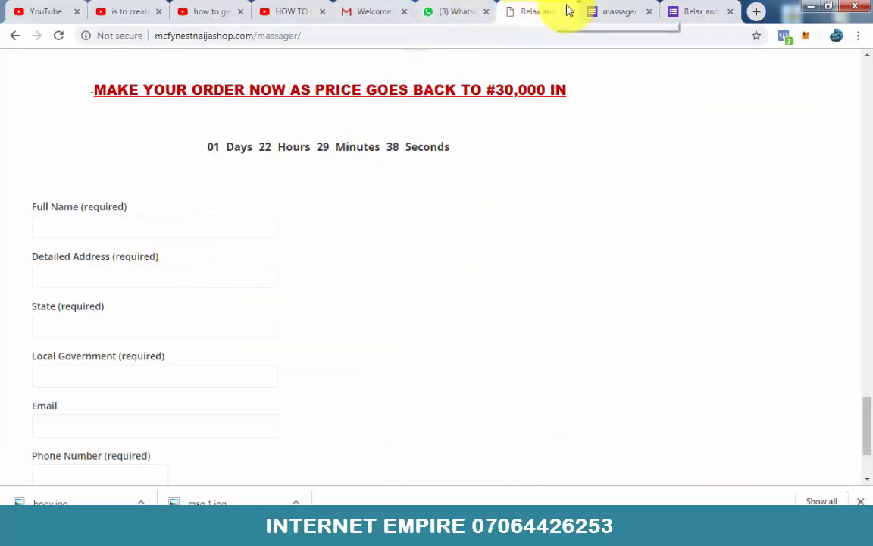
left_click(609, 9)
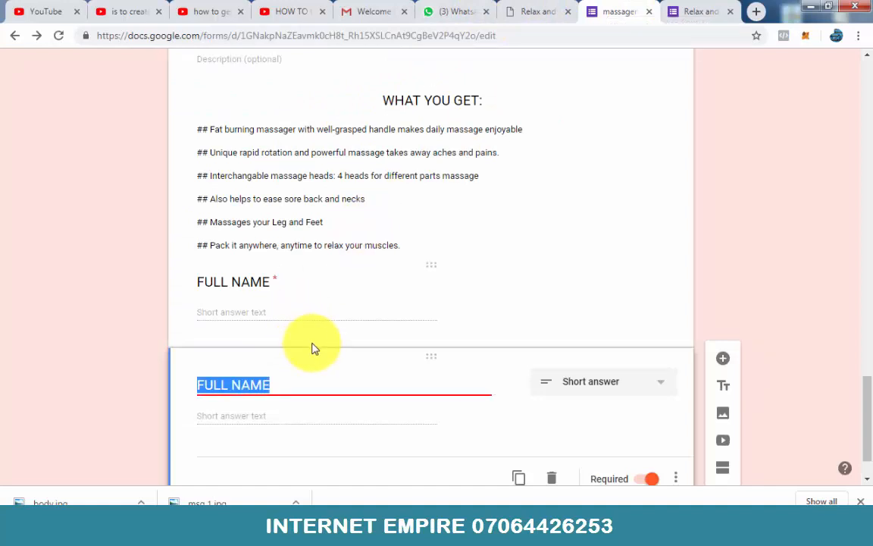
type("DETAILED ADDRESS")
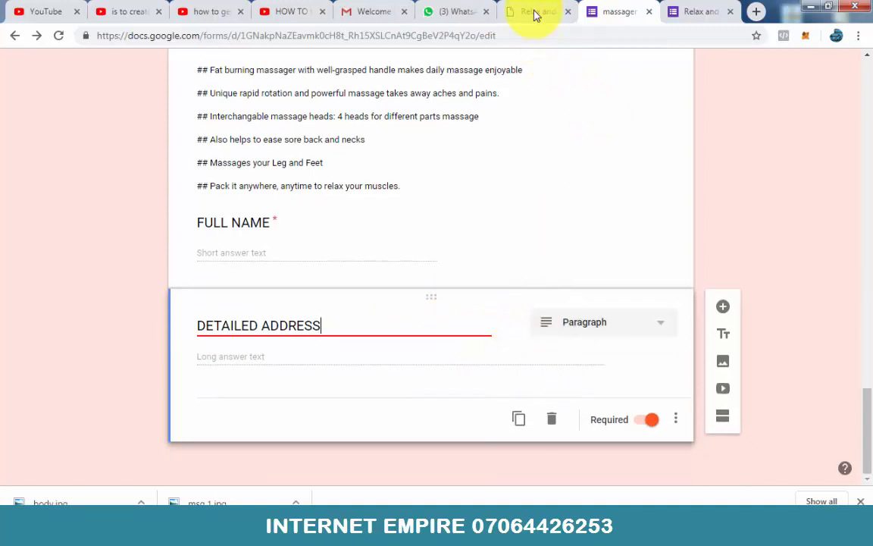
Step: Check the remaining order fields on the sales page and set the DETAILED ADDRESS question's answer type to Short answer
left_click(535, 13)
scroll(218, 351, "down", 1)
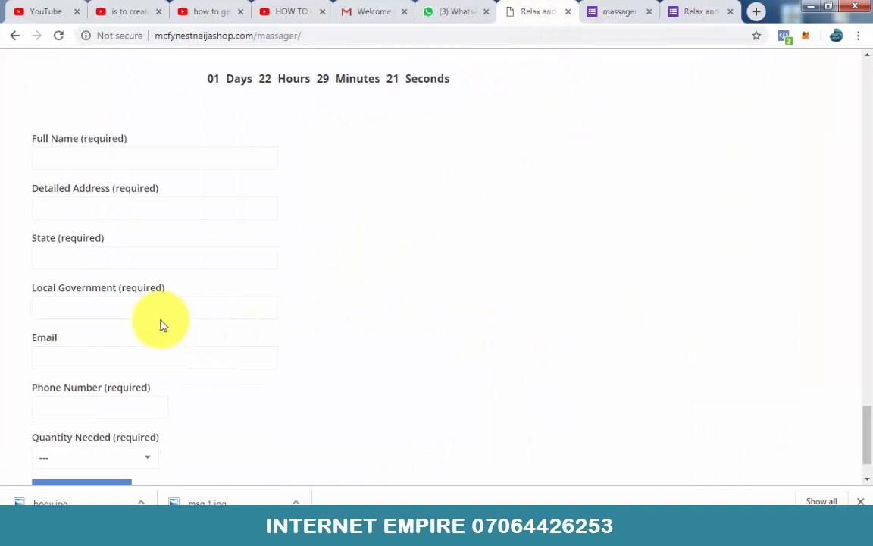
left_click(612, 11)
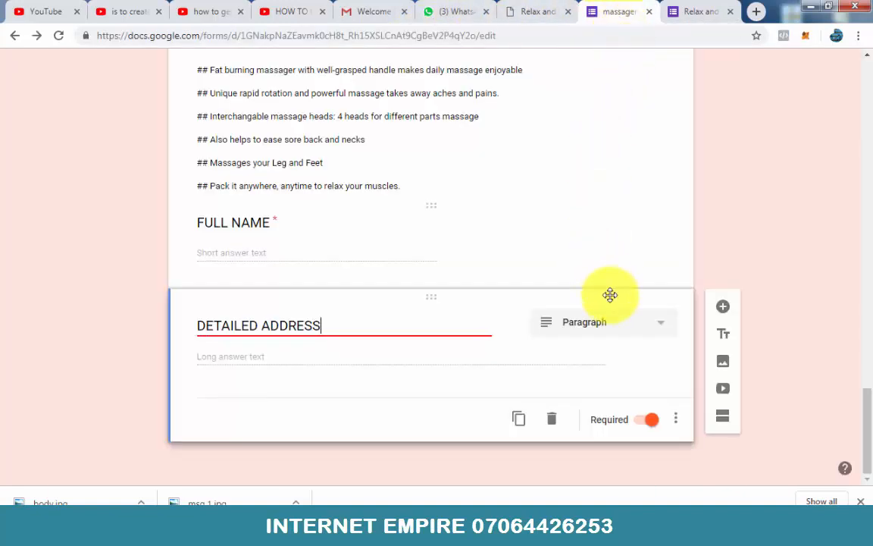
left_click(656, 326)
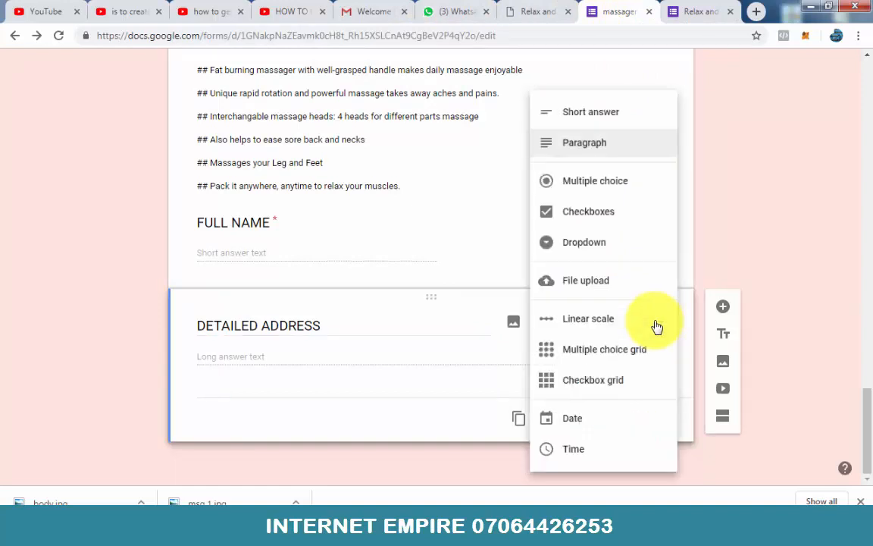
left_click(599, 114)
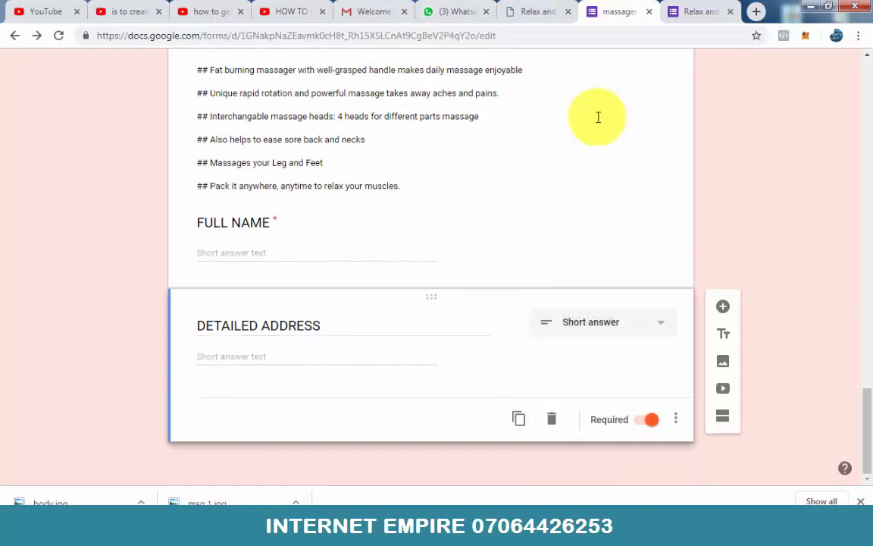
Step: Duplicate the DETAILED ADDRESS question and title the copy "STATE"
scroll(591, 242, "up", 1)
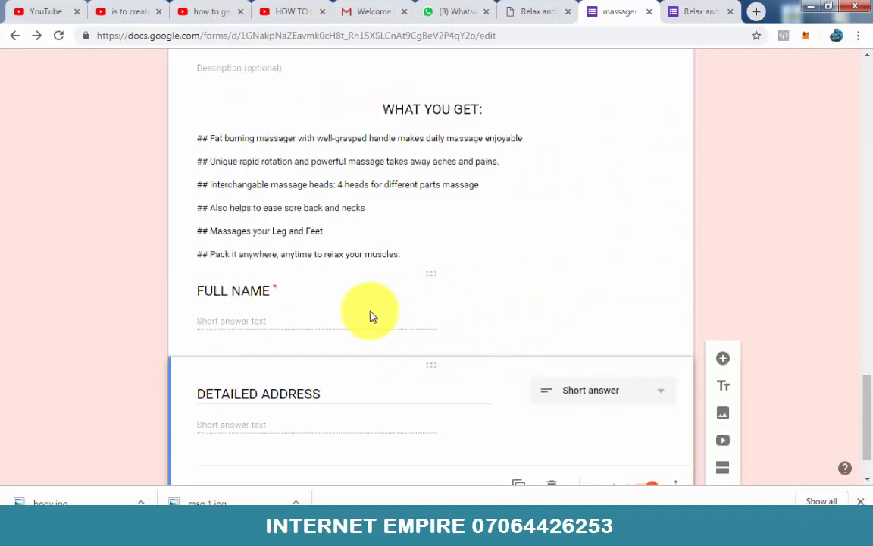
left_click(287, 318)
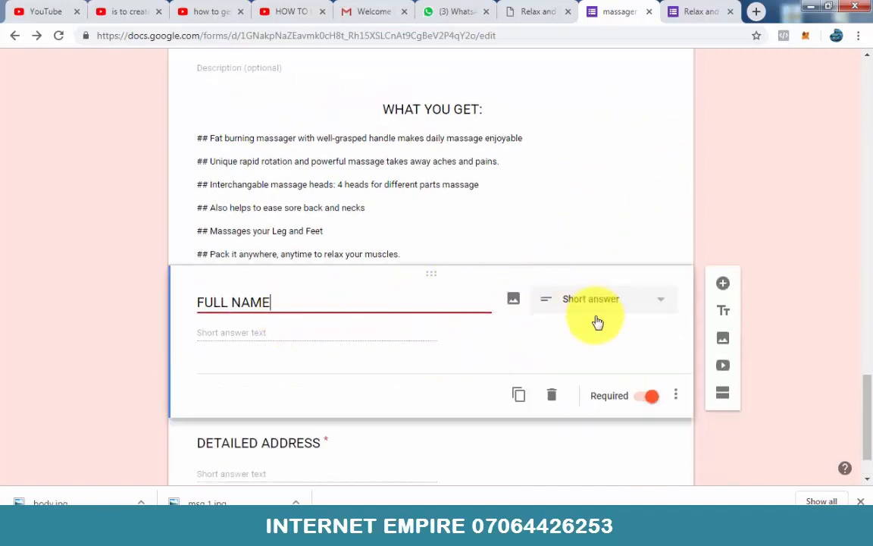
scroll(576, 341, "down", 1)
left_click(508, 412)
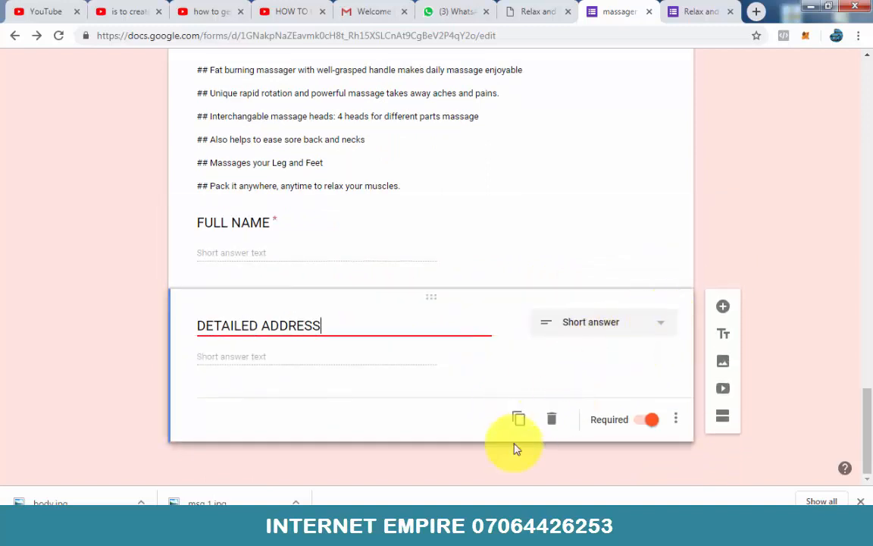
left_click(520, 421)
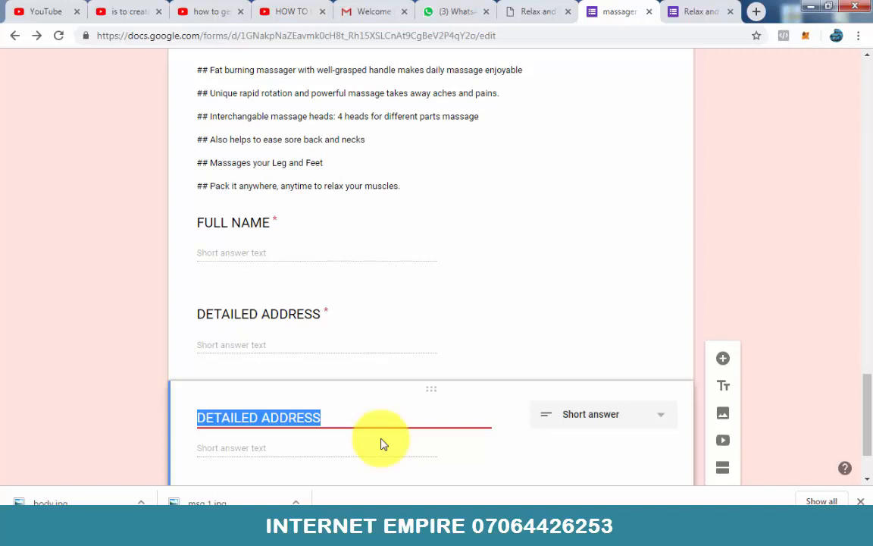
type("STATE")
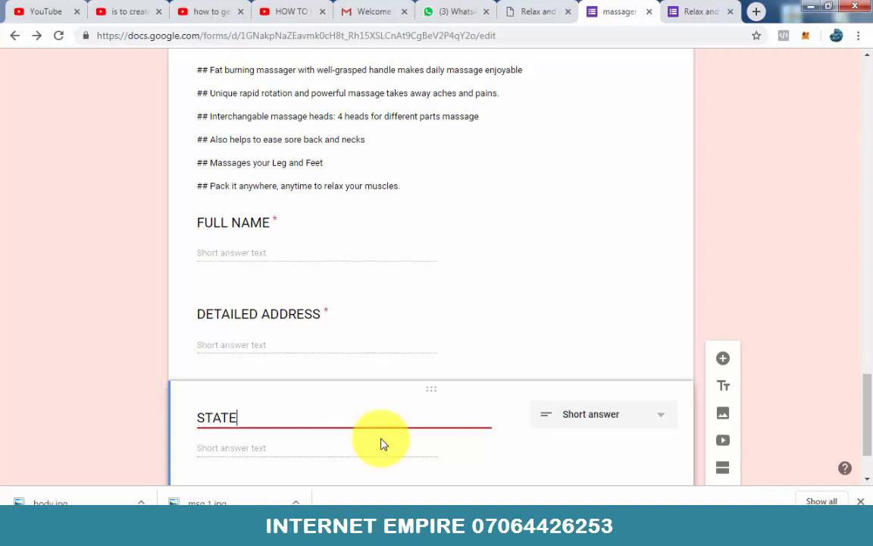
Step: Duplicate the STATE question and title the copy "LOCAL GOVERNMENT", matching the order form on the sales page
scroll(444, 383, "down", 1)
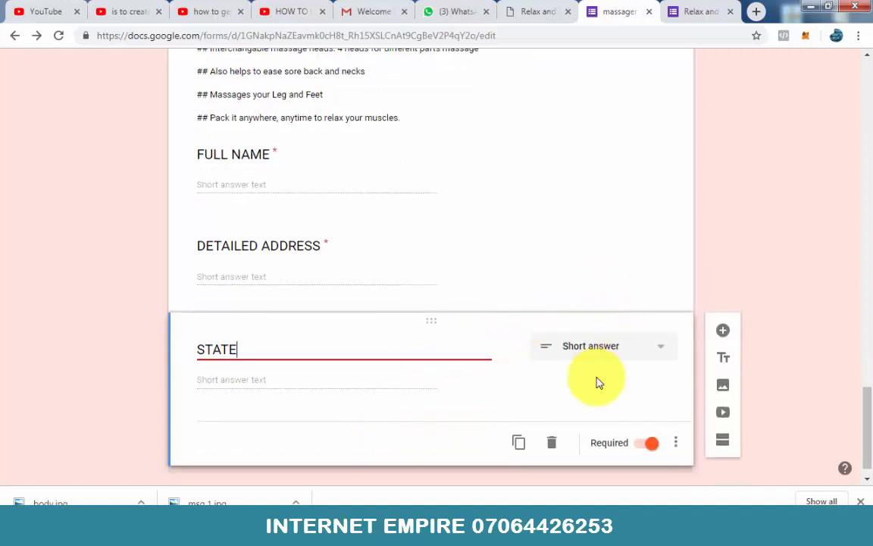
left_click(517, 449)
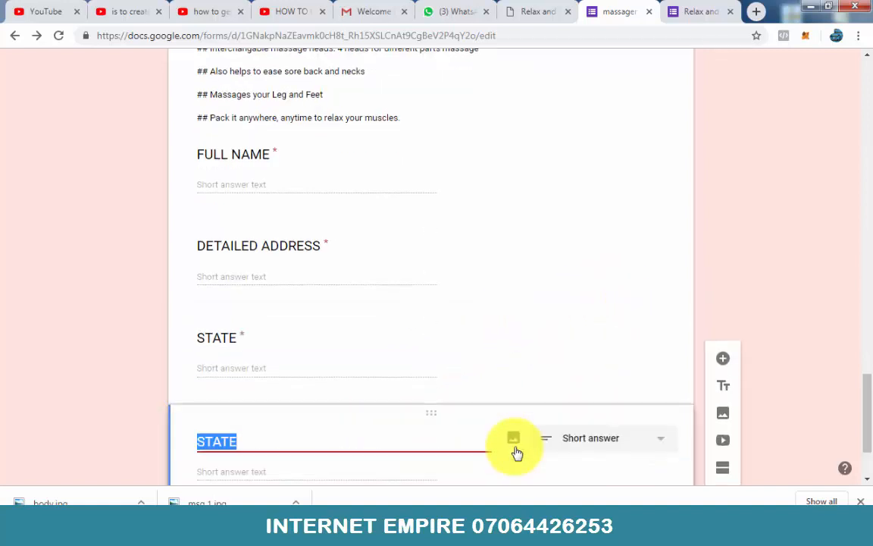
left_click(541, 9)
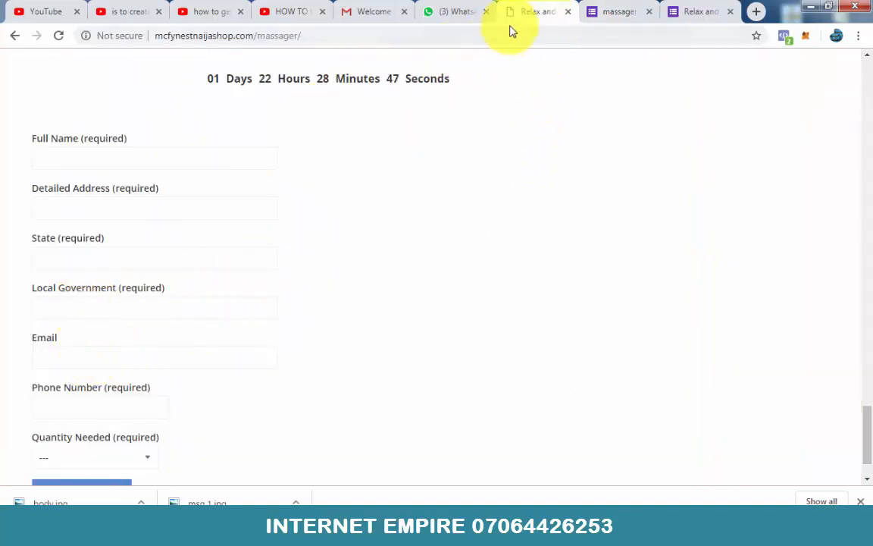
left_click(606, 13)
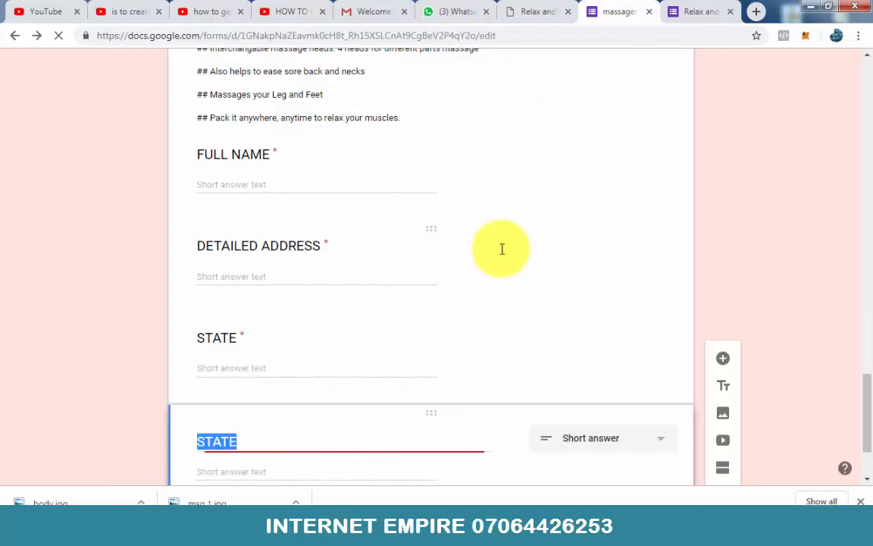
type("LOCAL GOVERNMENT")
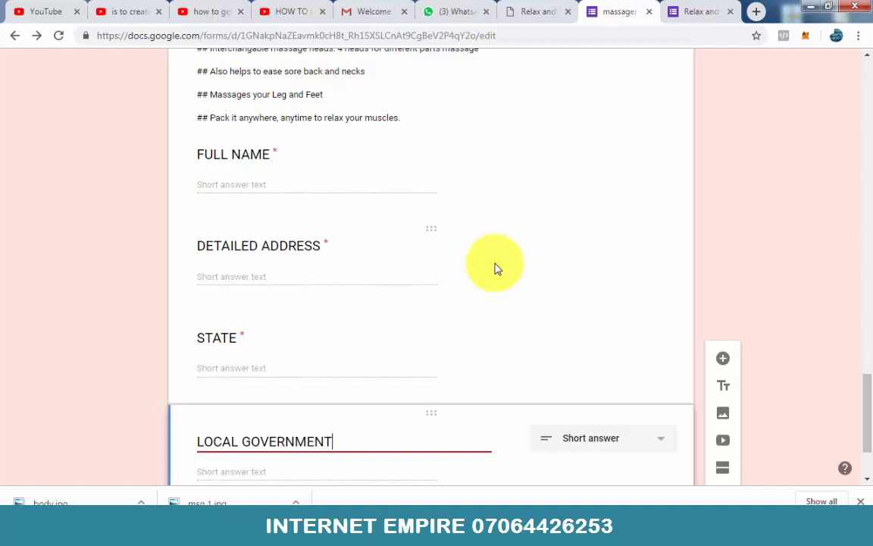
Step: Duplicate the LOCAL GOVERNMENT question and title the copy "PHONE NUMBER"
scroll(515, 230, "down", 2)
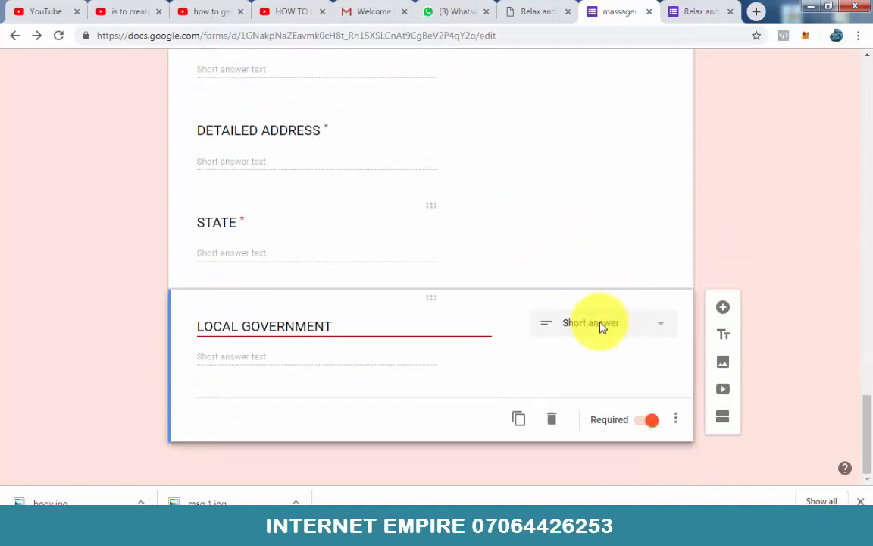
left_click(519, 420)
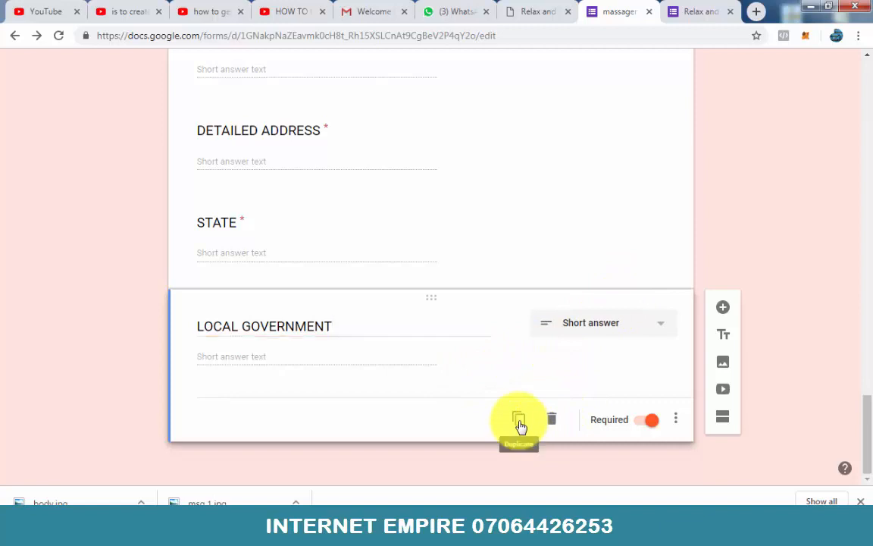
left_click(519, 422)
type("PHONE NUMBER")
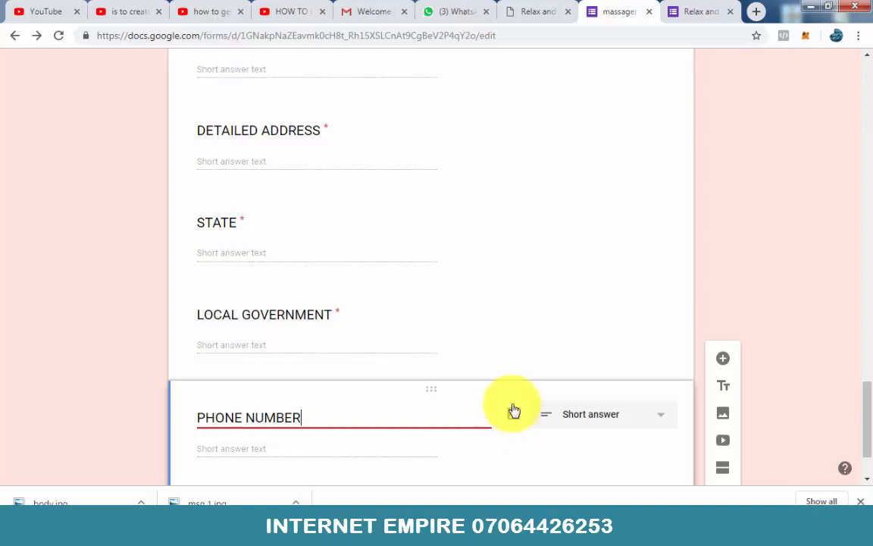
Step: Check the next order field on the sales page, then duplicate the PHONE NUMBER question and title the copy "QUANTITY NEEDED"
scroll(513, 412, "down", 1)
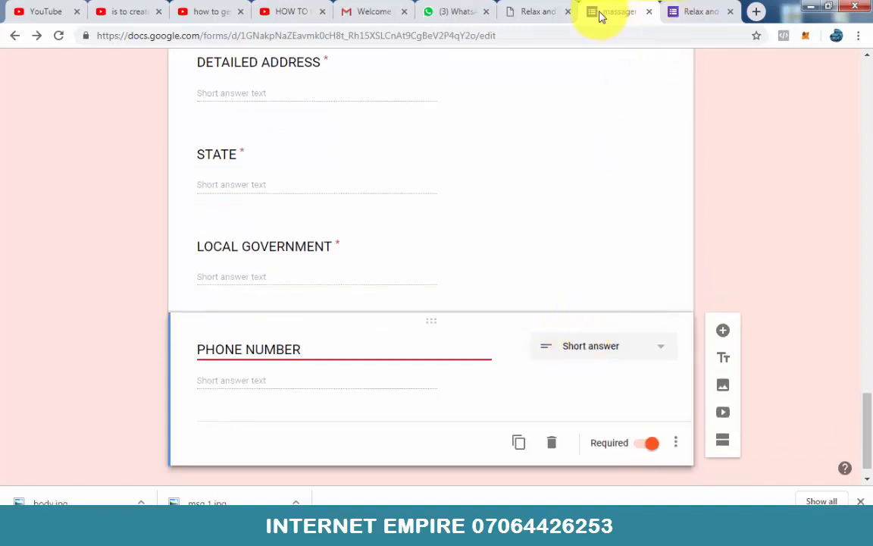
left_click(539, 16)
scroll(209, 287, "down", 2)
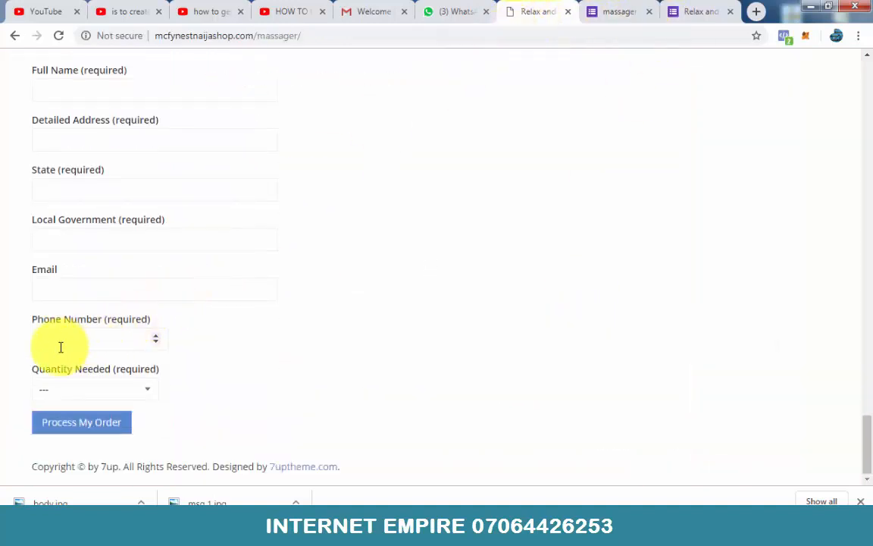
left_click(619, 16)
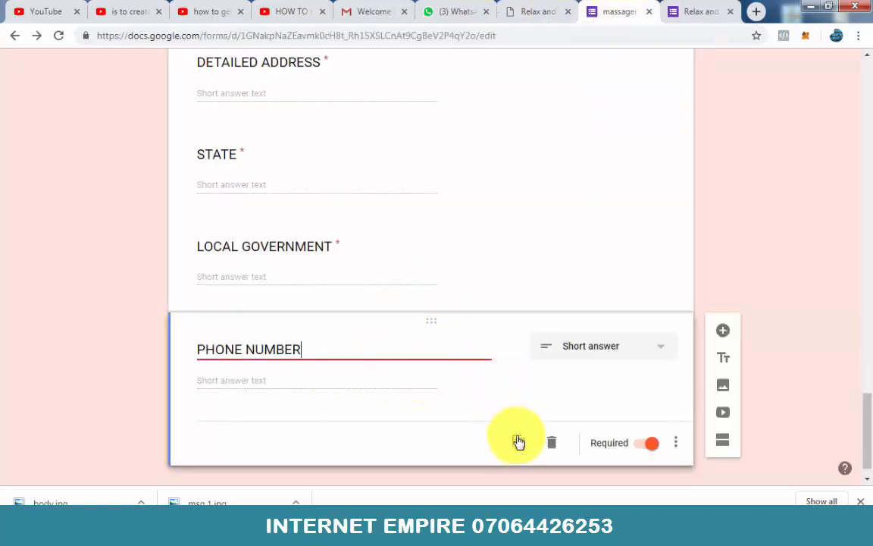
left_click(519, 442)
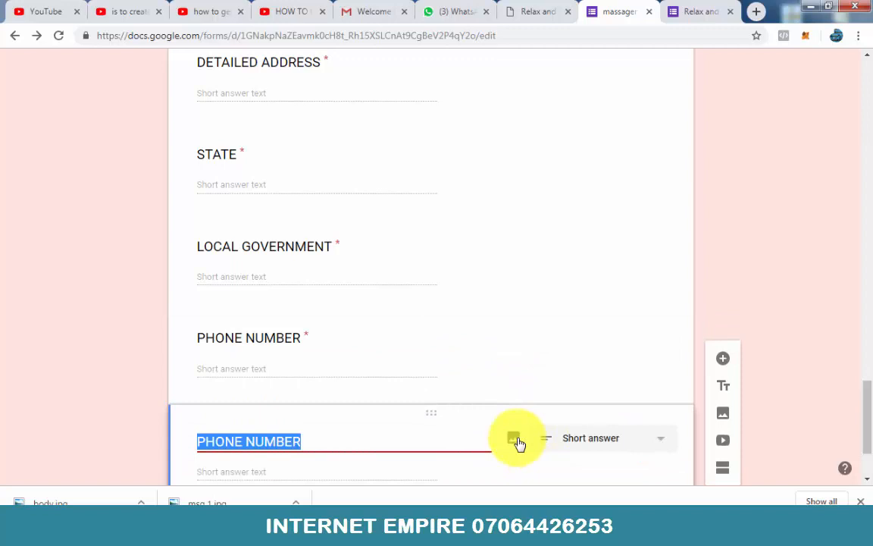
type("QUANTITY NEEDED")
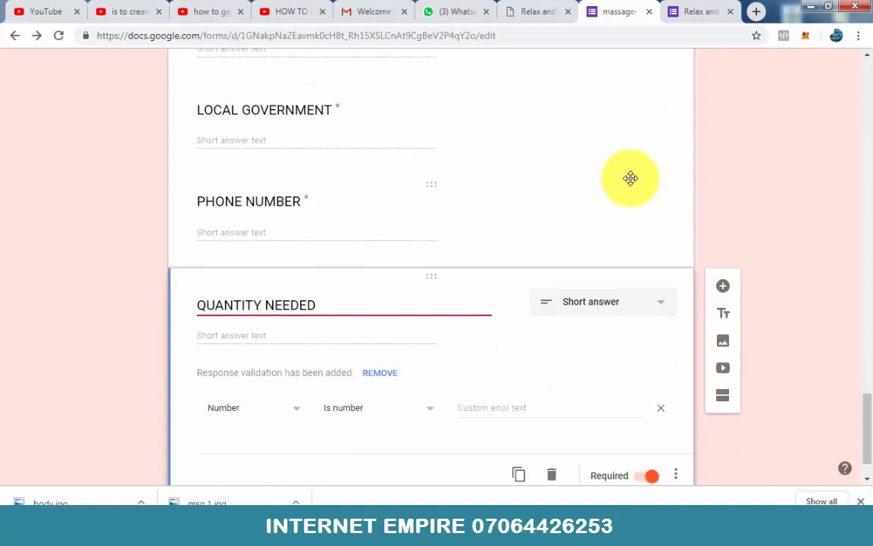
Step: Compare the quantity field on the sales page and set the QUANTITY NEEDED question's answer type to Multiple choice
left_click(526, 9)
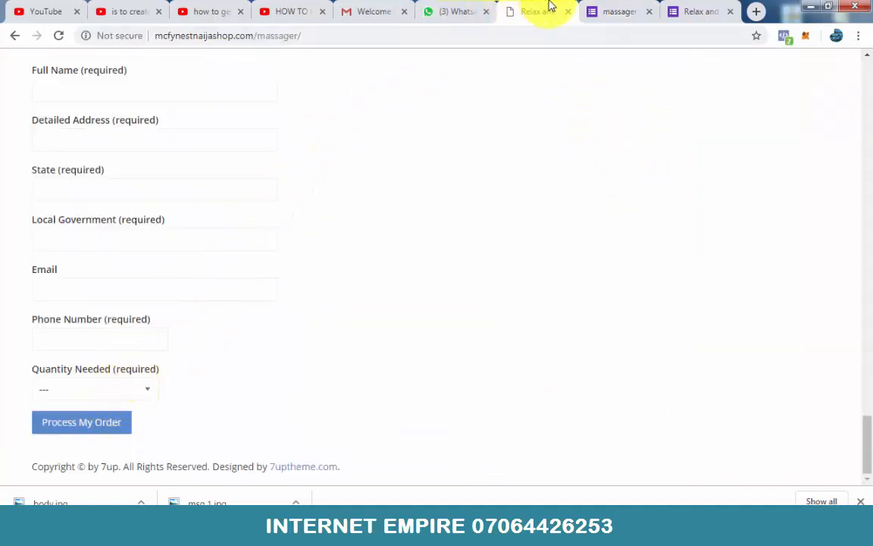
left_click(597, 11)
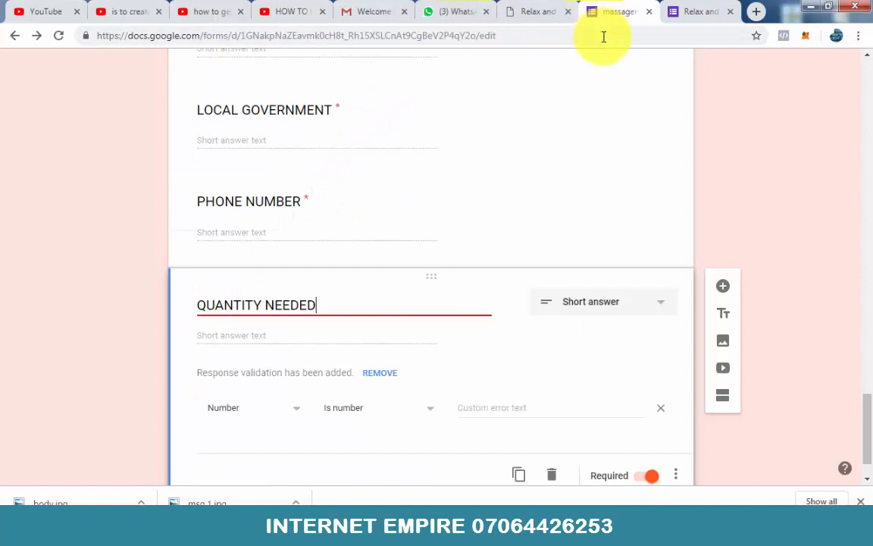
left_click(642, 306)
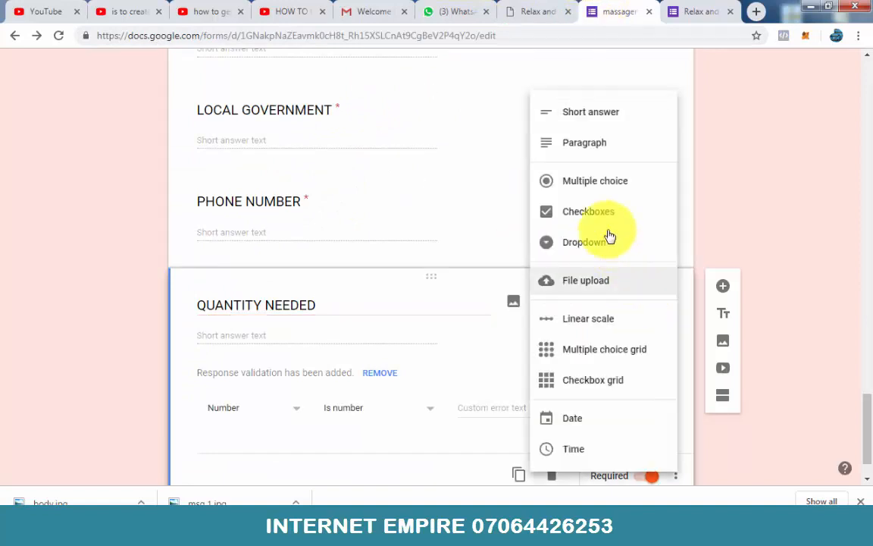
left_click(597, 184)
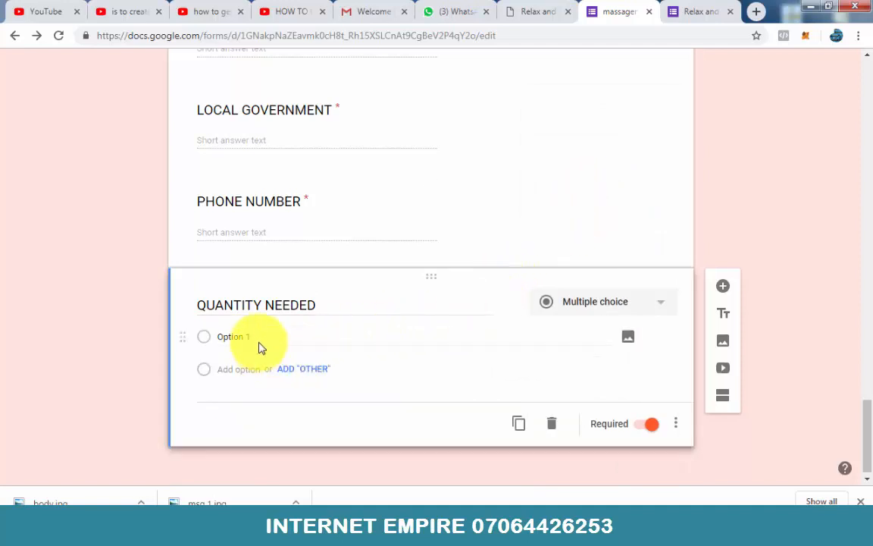
Step: Look up the quantity choices on the sales page and replace the first QUANTITY NEEDED option with text beginning "1 MAS"
left_click(260, 336)
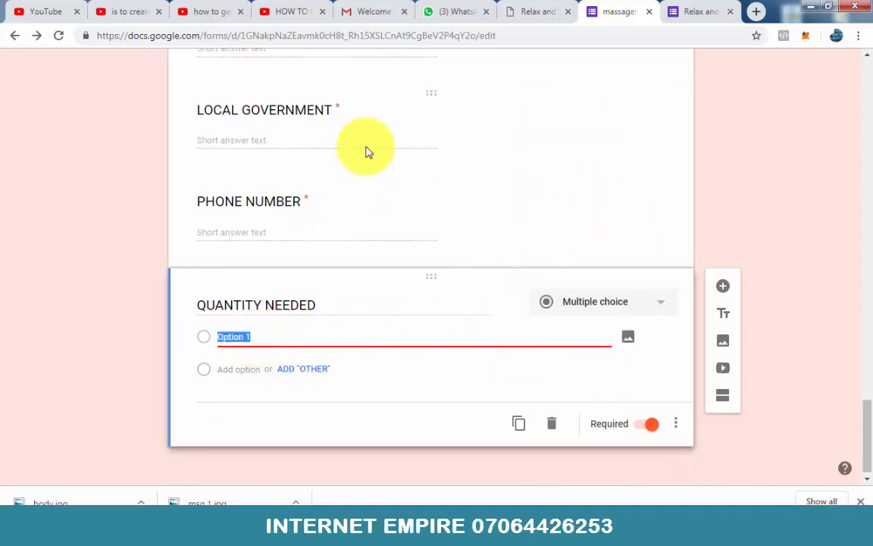
left_click(523, 9)
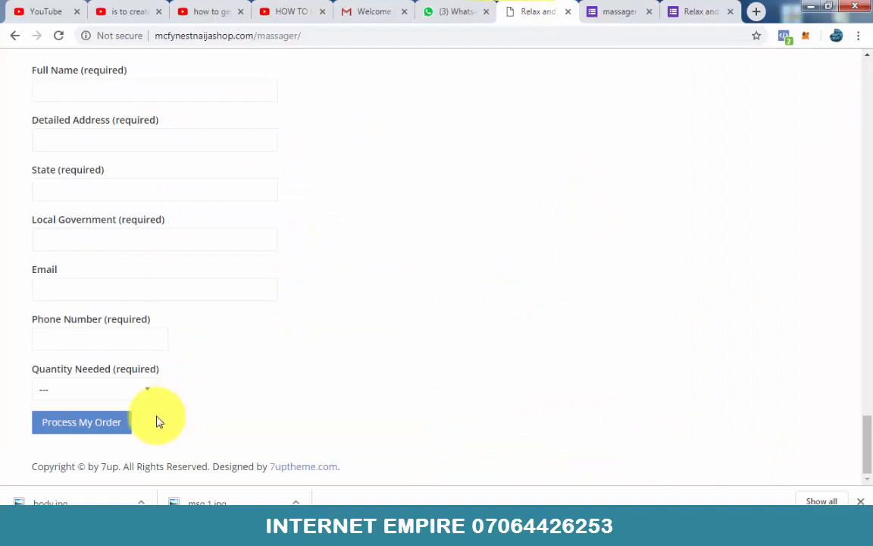
left_click(148, 390)
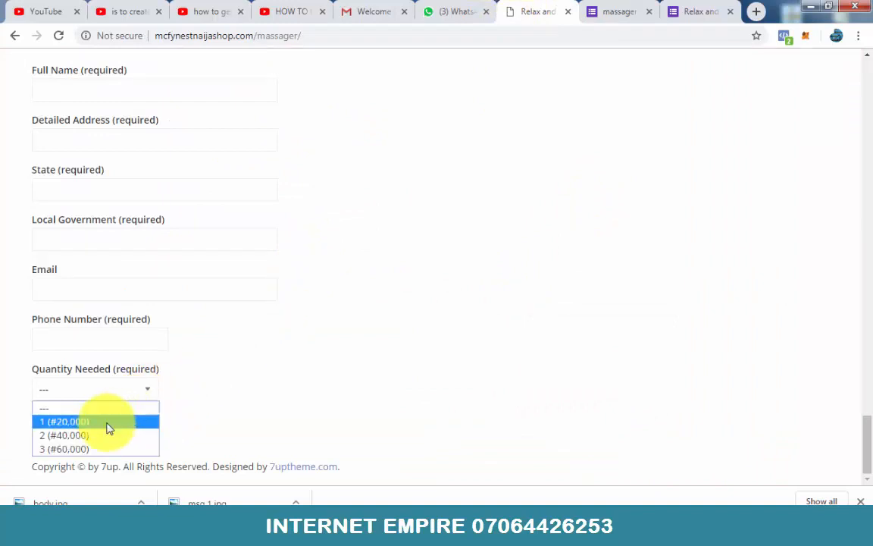
left_click(605, 12)
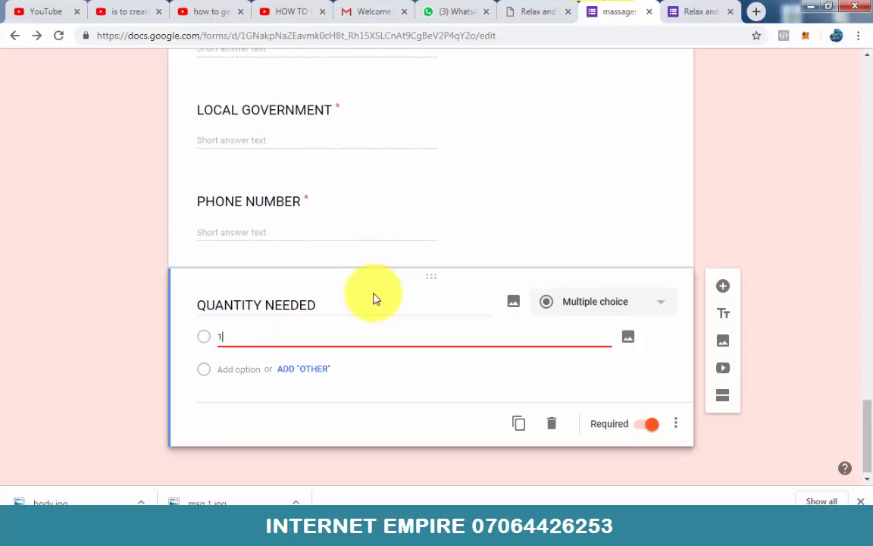
type("1 MAS")
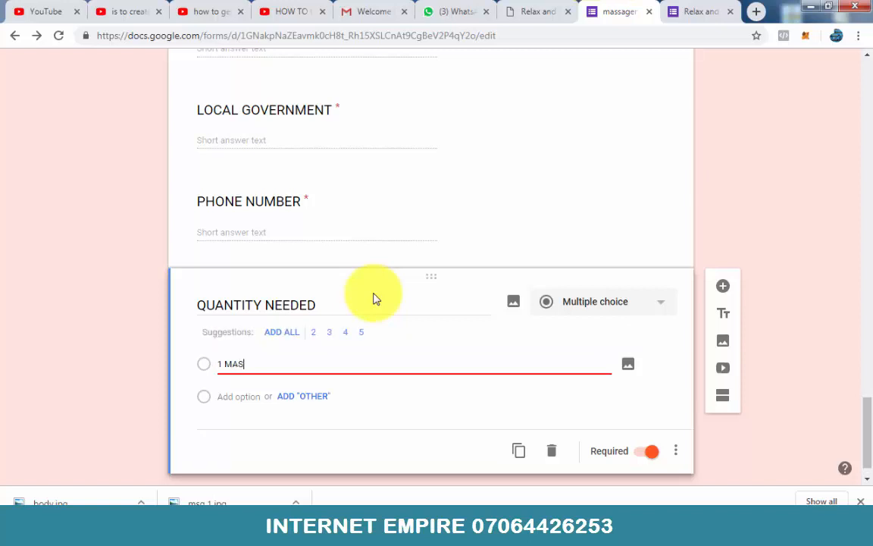
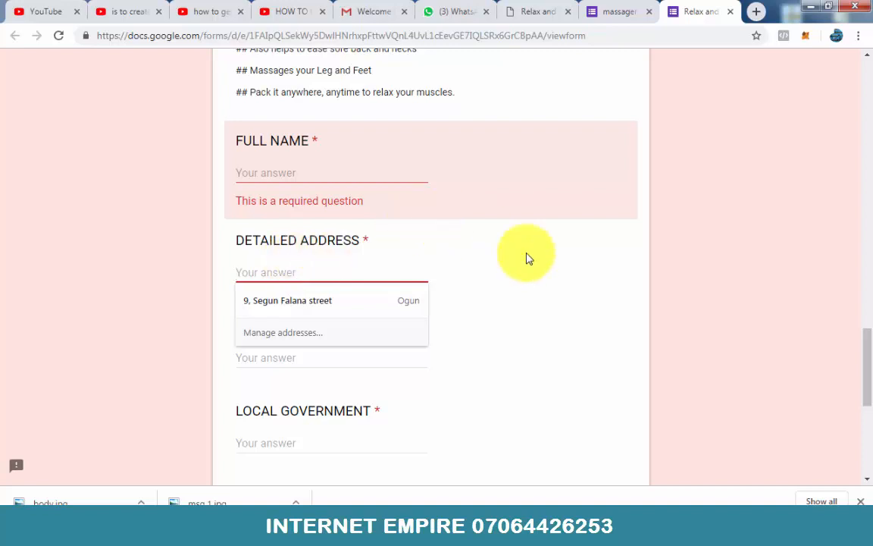
Step: Test the required-answer check in the form preview by entering and leaving the DETAILED ADDRESS and STATE fields empty
left_click(706, 318)
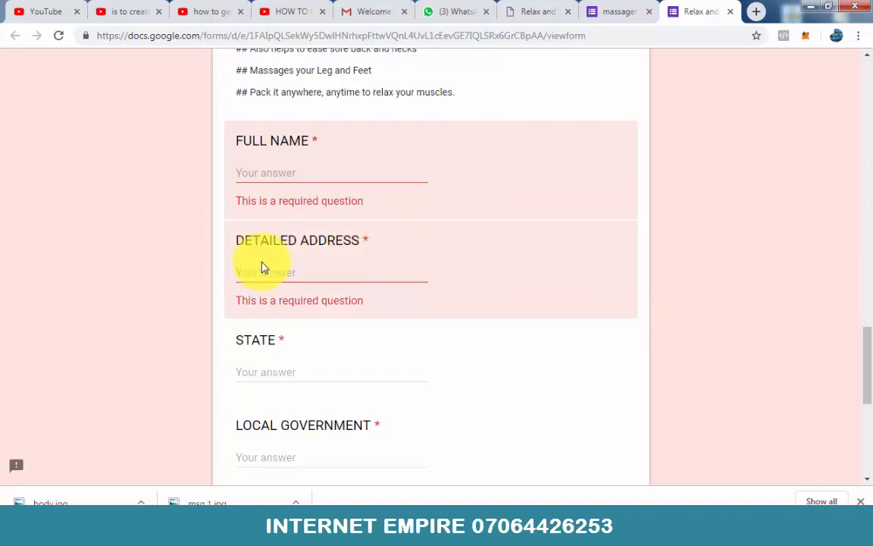
left_click(269, 370)
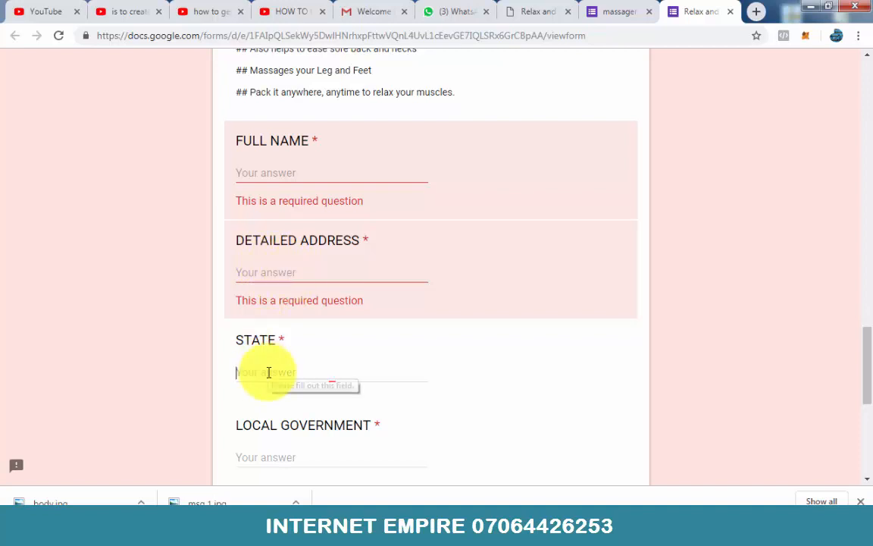
left_click(674, 374)
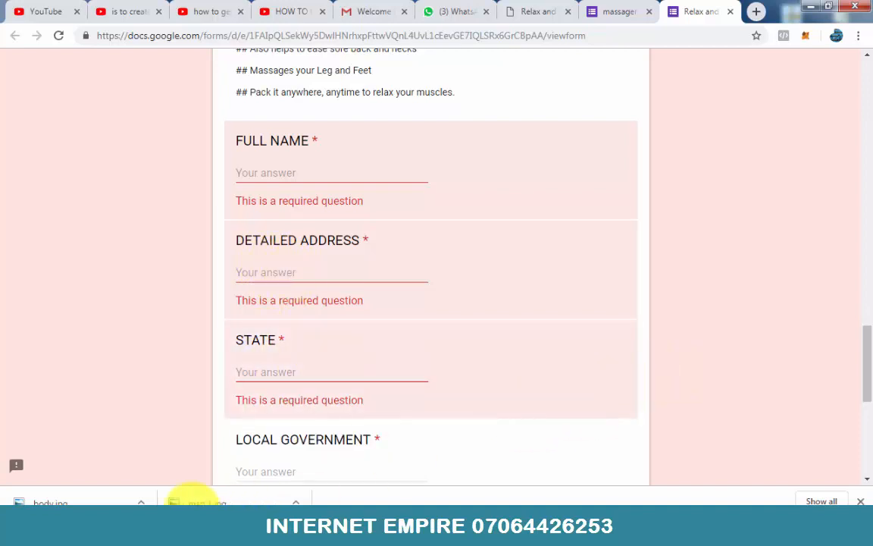
scroll(228, 352, "down", 3)
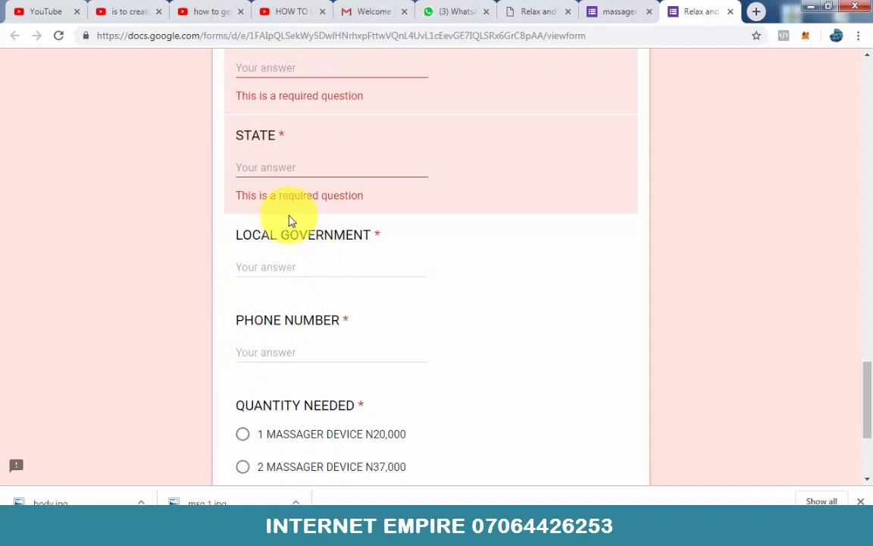
left_click(321, 167)
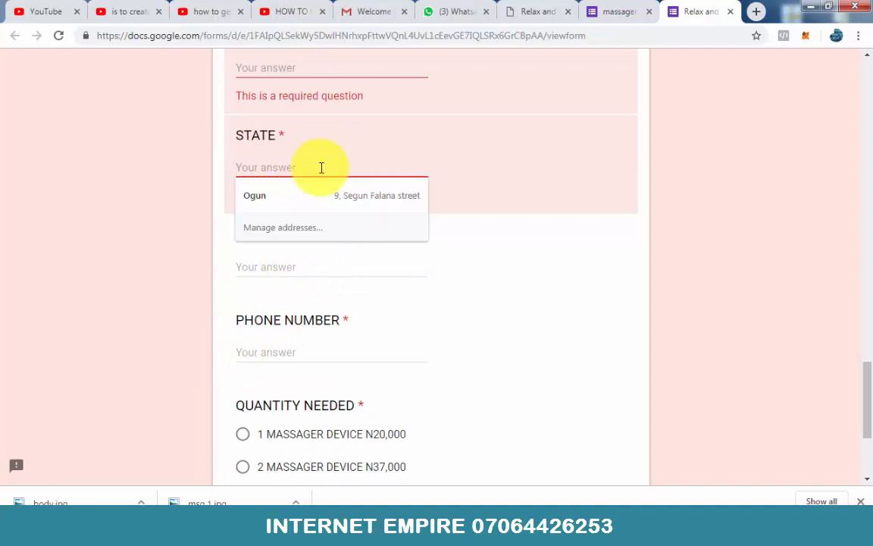
left_click(173, 266)
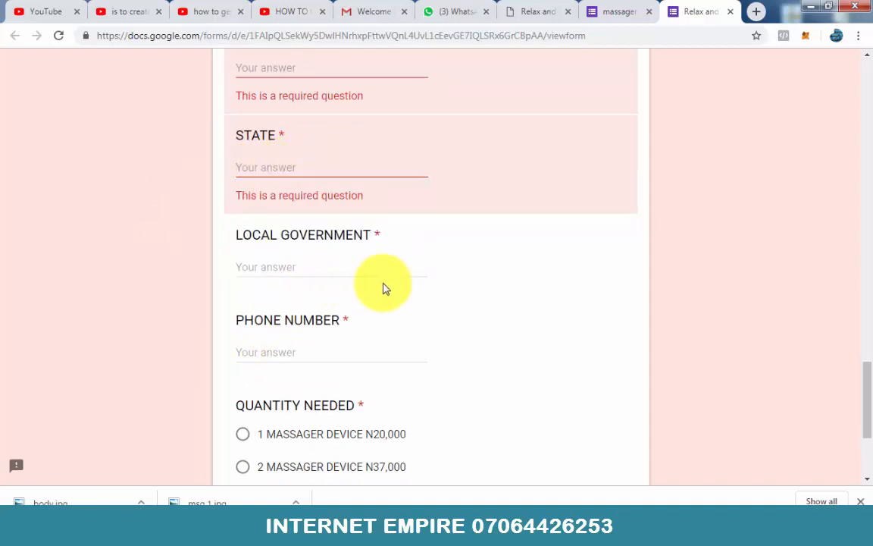
Step: Review the previewed form from its headline and media down to the QUANTITY NEEDED choices and the submit option
scroll(384, 288, "down", 3)
scroll(531, 309, "down", 1)
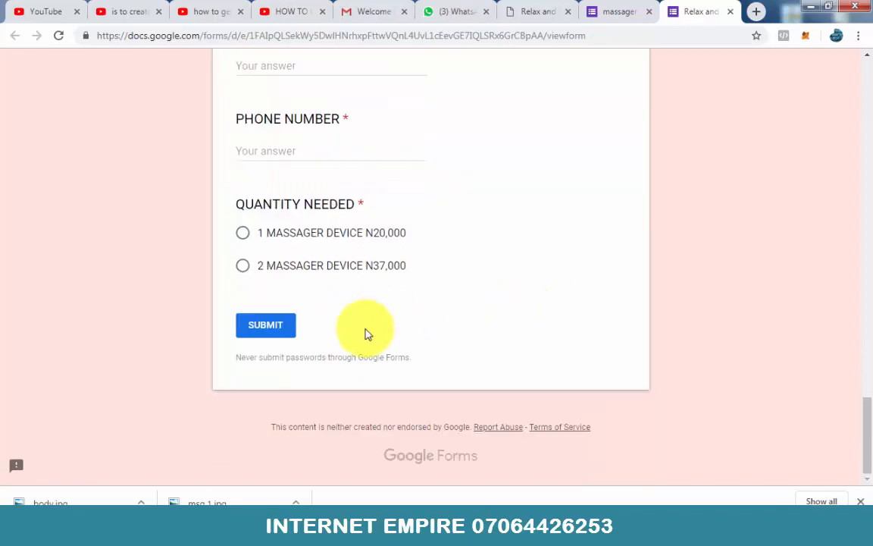
scroll(364, 334, "up", 1)
scroll(376, 360, "up", 15)
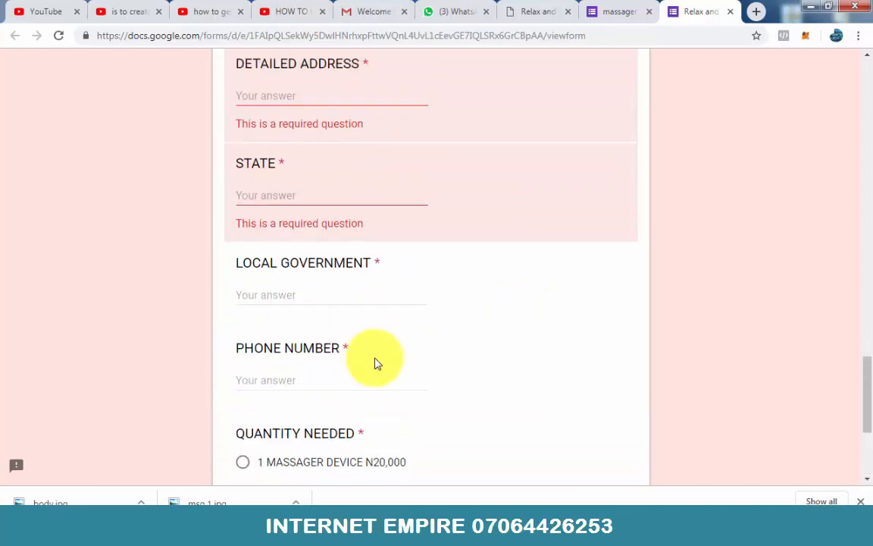
scroll(375, 363, "up", 9)
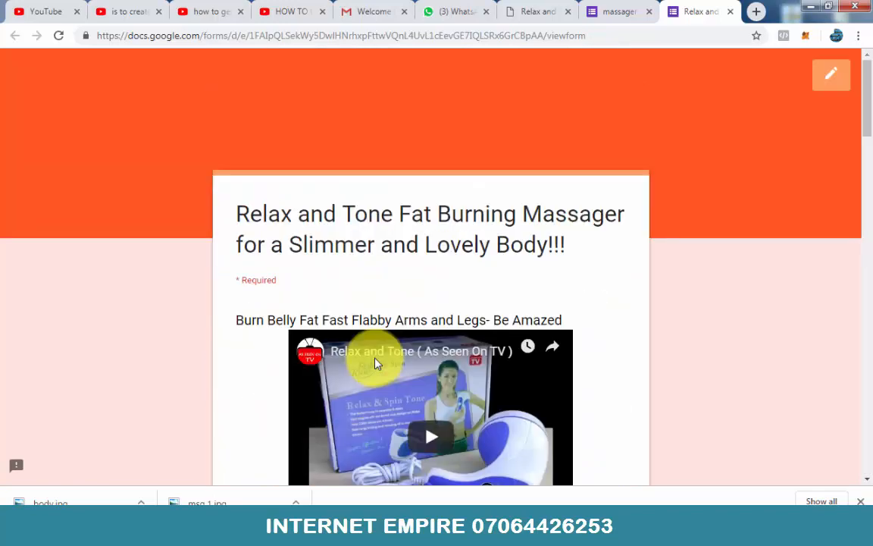
scroll(458, 302, "down", 4)
scroll(458, 295, "down", 10)
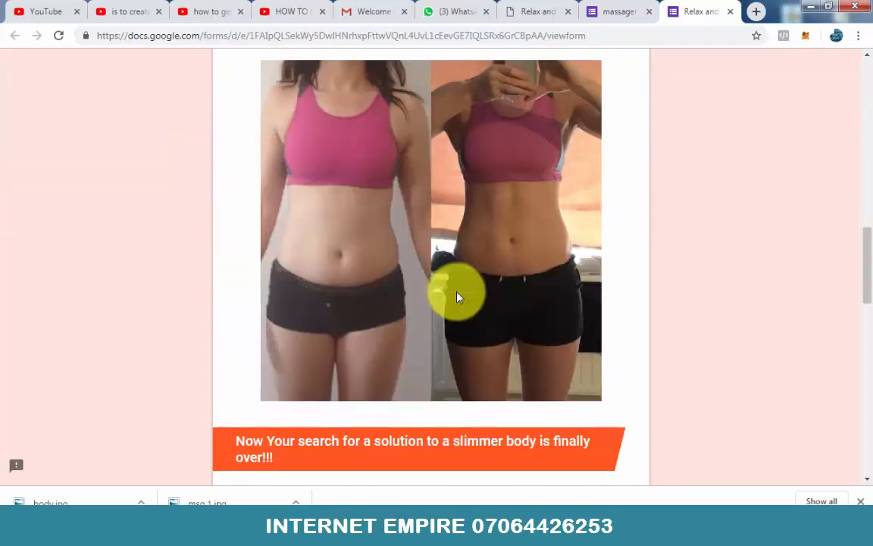
scroll(458, 294, "down", 5)
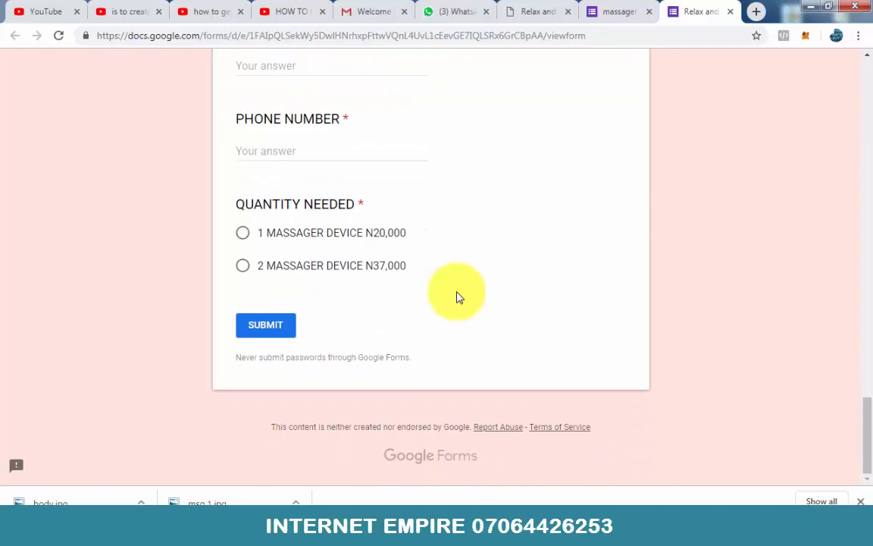
scroll(458, 297, "up", 13)
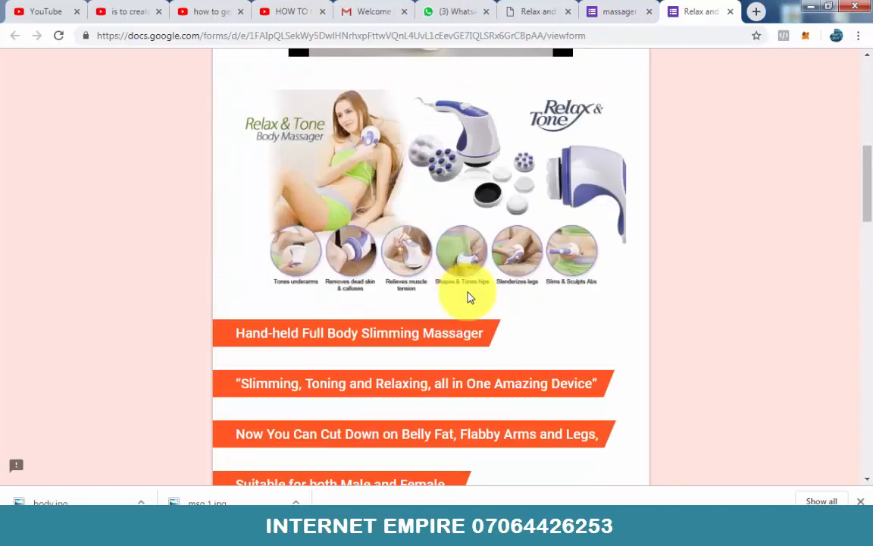
scroll(576, 235, "up", 6)
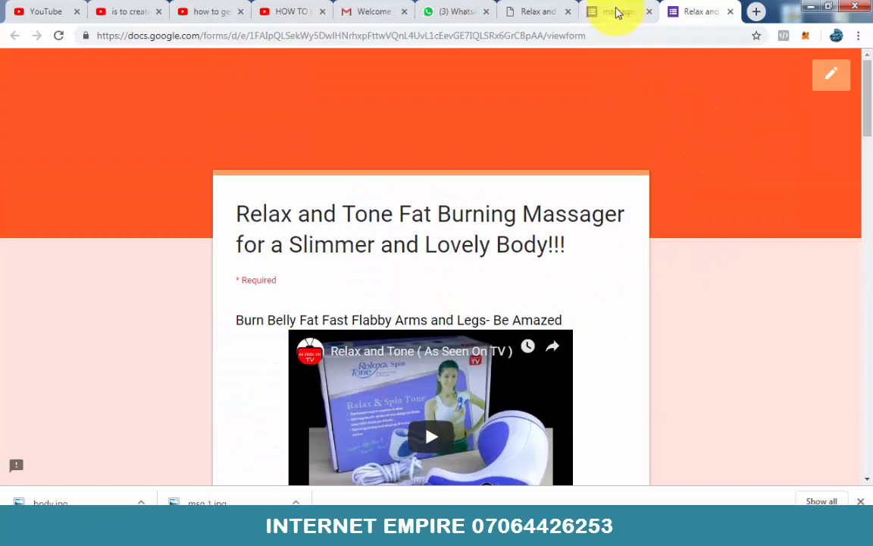
Step: Return to the form editor and examine the General, Presentation and Quizzes settings, then close them without saving
left_click(618, 13)
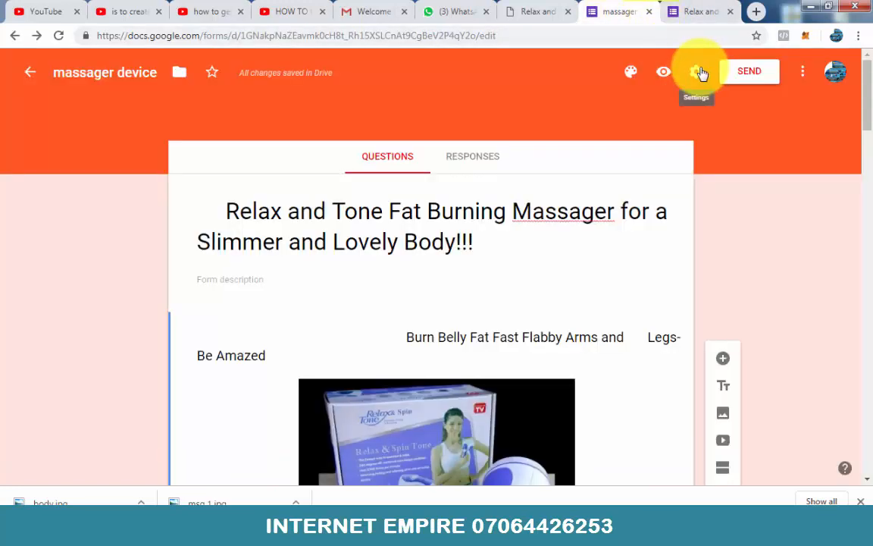
left_click(697, 72)
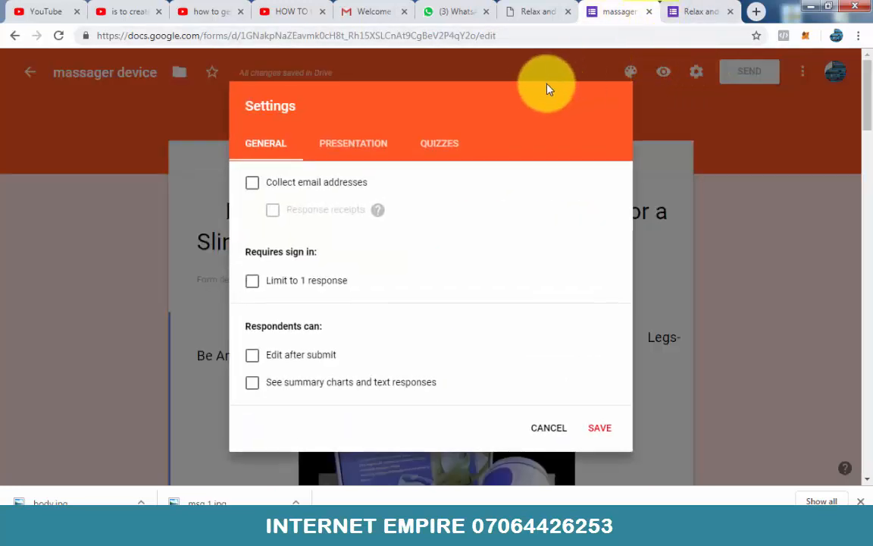
left_click(362, 145)
left_click(430, 145)
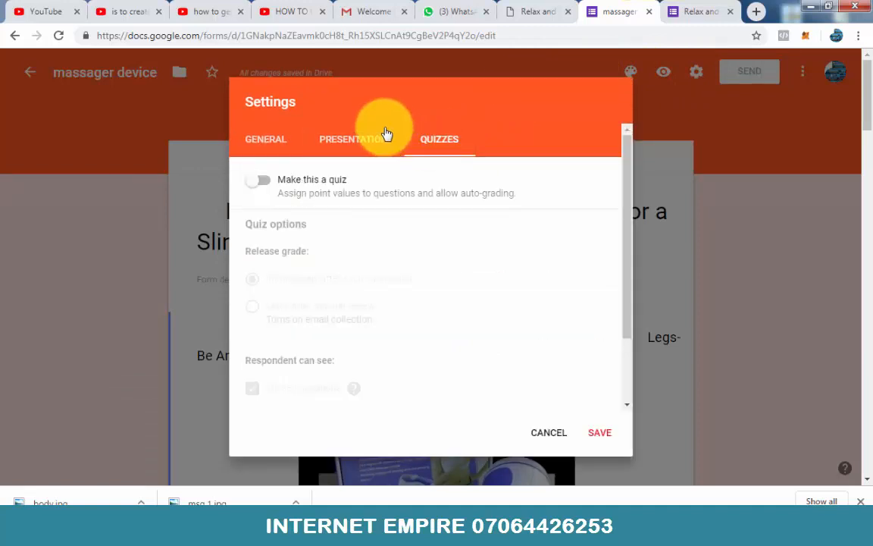
left_click(349, 141)
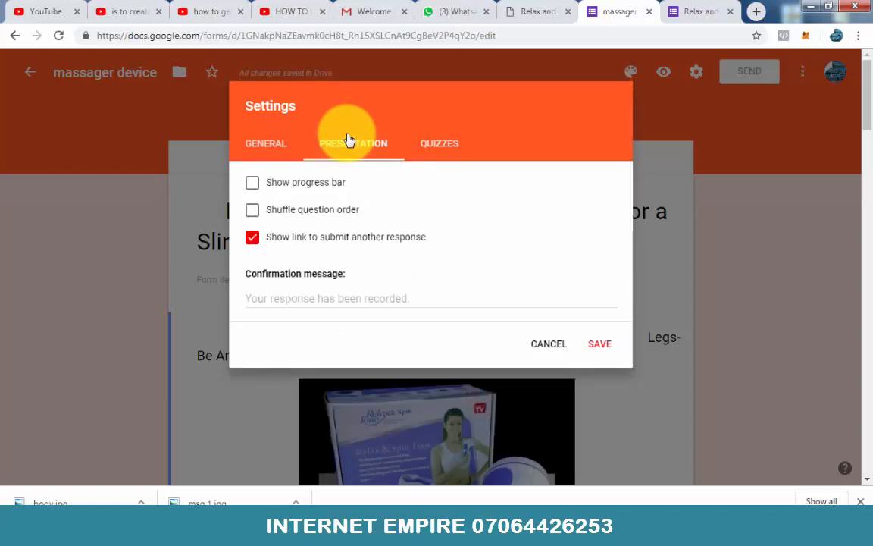
left_click(279, 146)
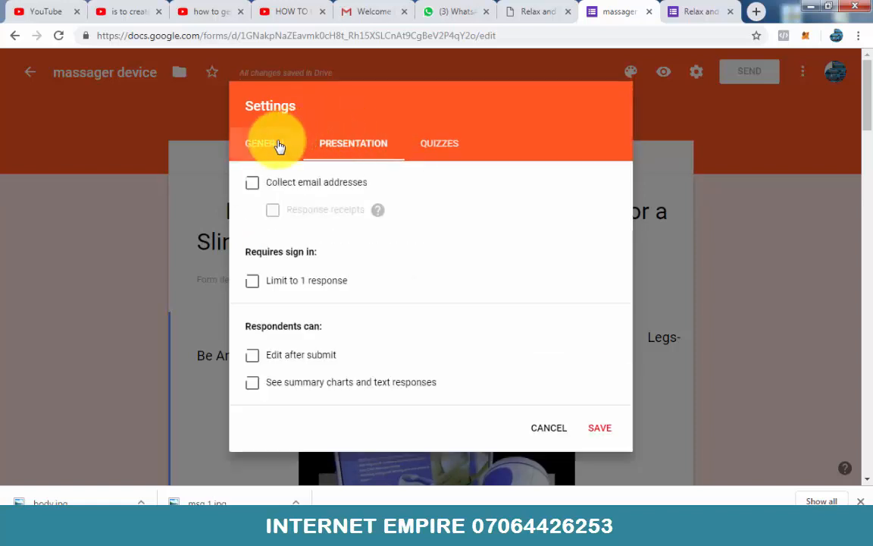
scroll(378, 215, "down", 2)
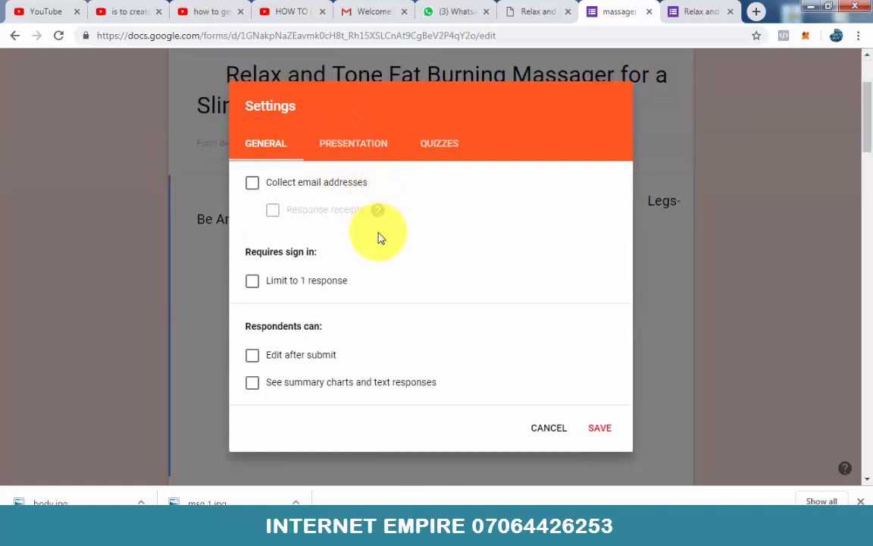
left_click(548, 428)
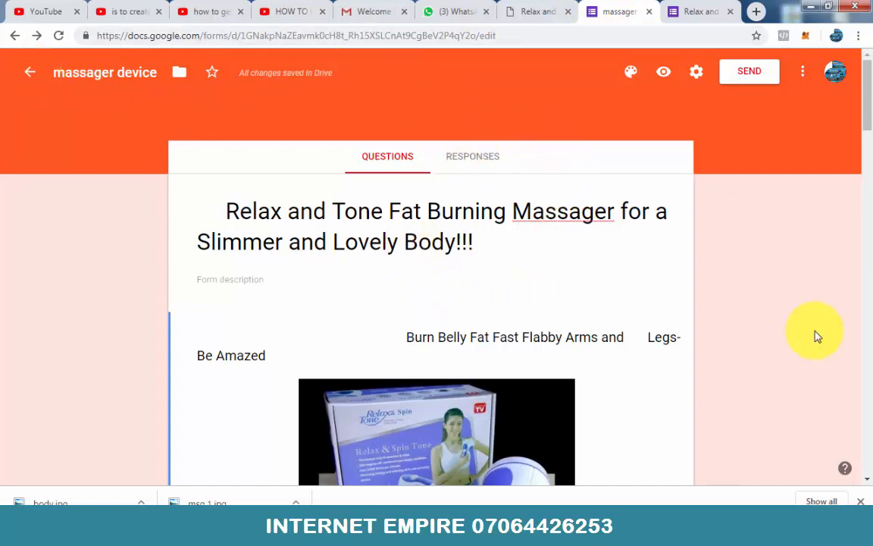
Step: Copy the massager form's edit link and open it in the Epic browser, waiting for the page to load
scroll(817, 336, "down", 10)
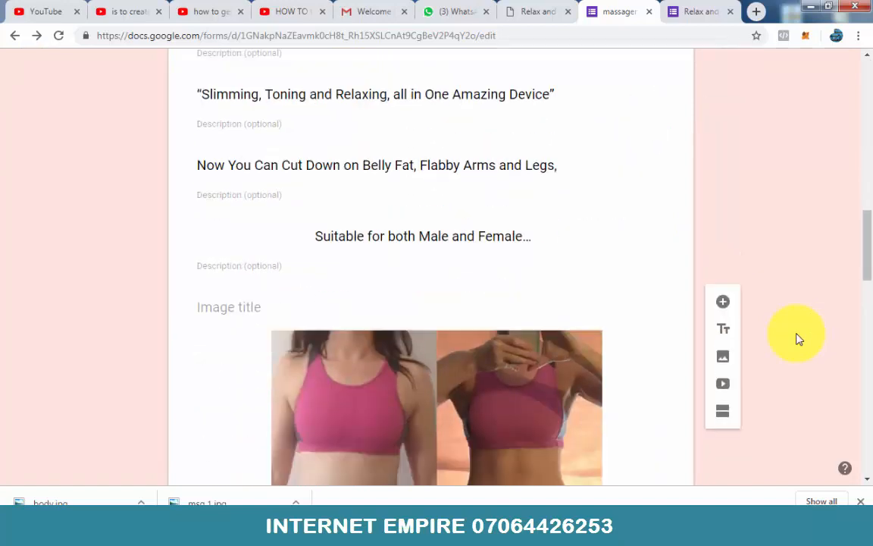
scroll(798, 338, "down", 10)
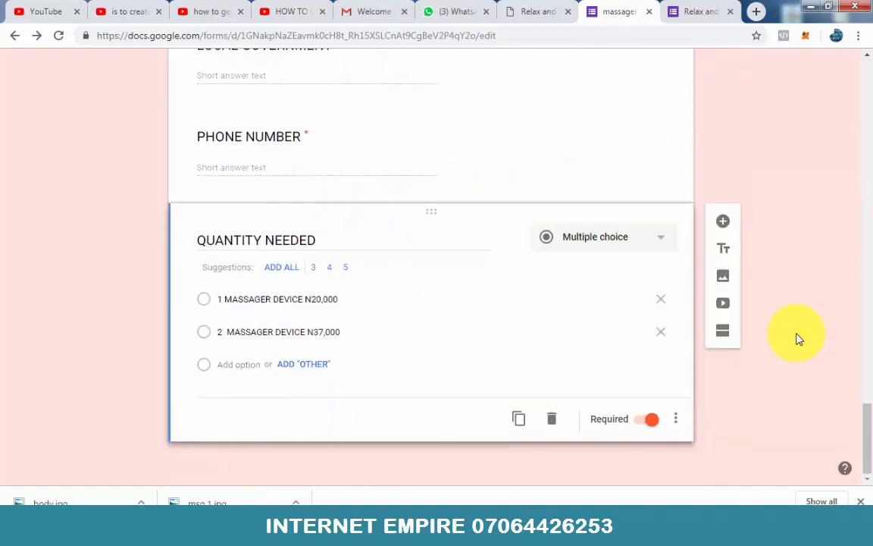
scroll(798, 339, "up", 20)
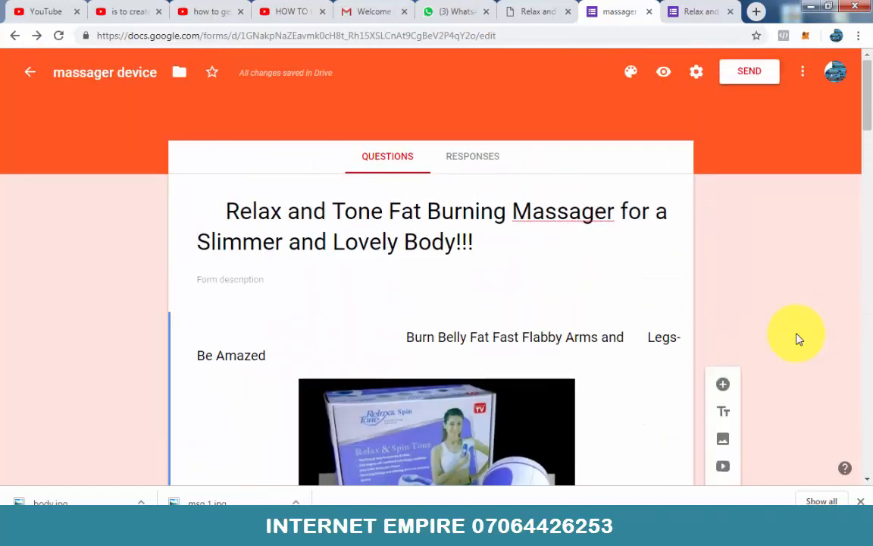
left_click(544, 35)
key("ctrl+c")
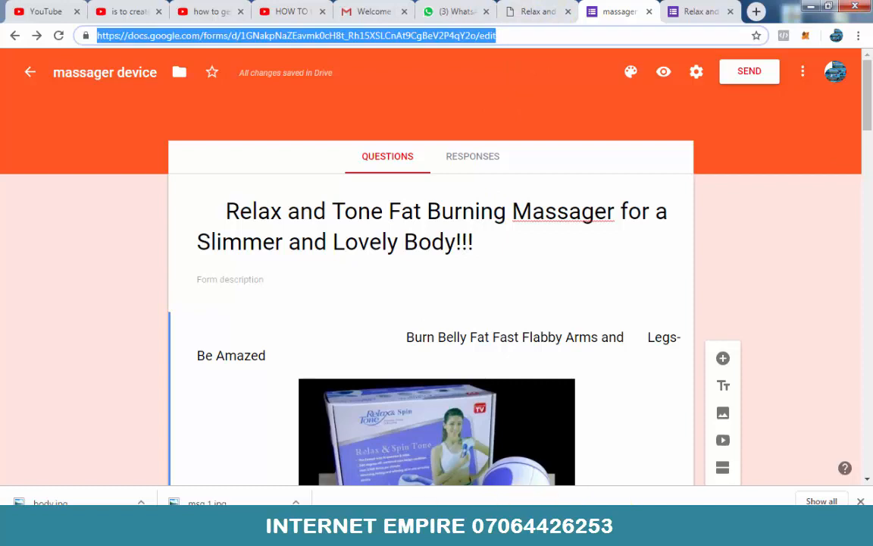
left_click(267, 519)
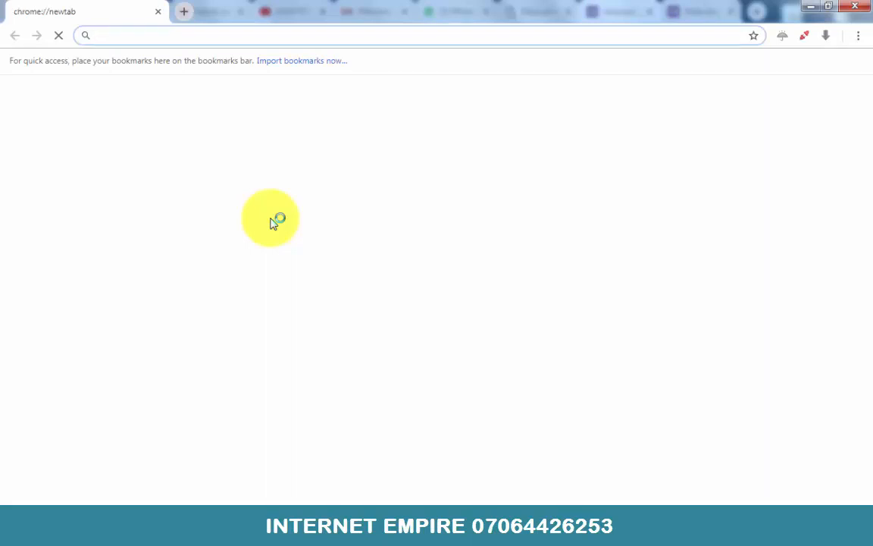
key("ctrl+v")
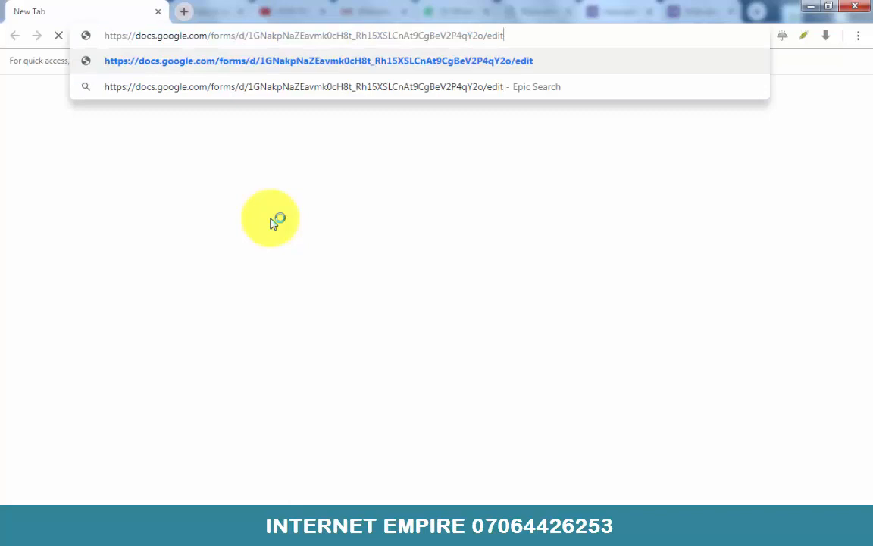
key("Return")
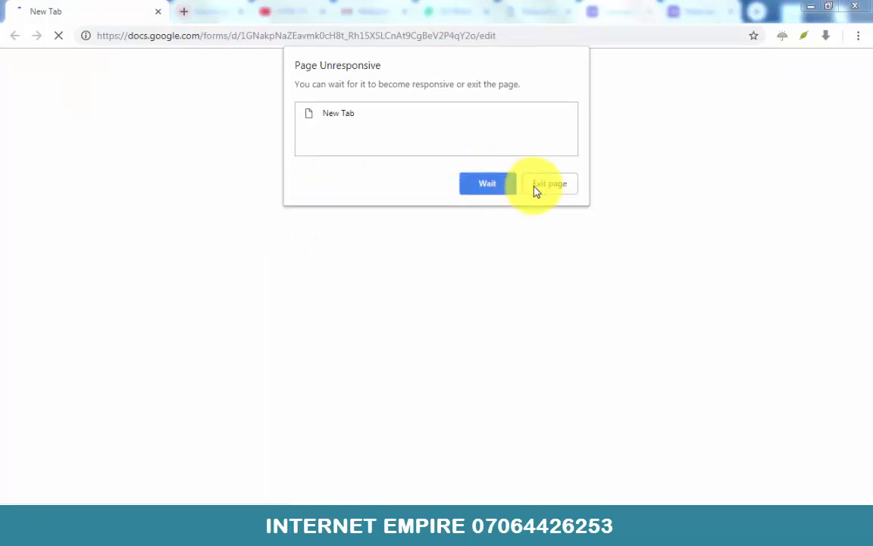
left_click(489, 189)
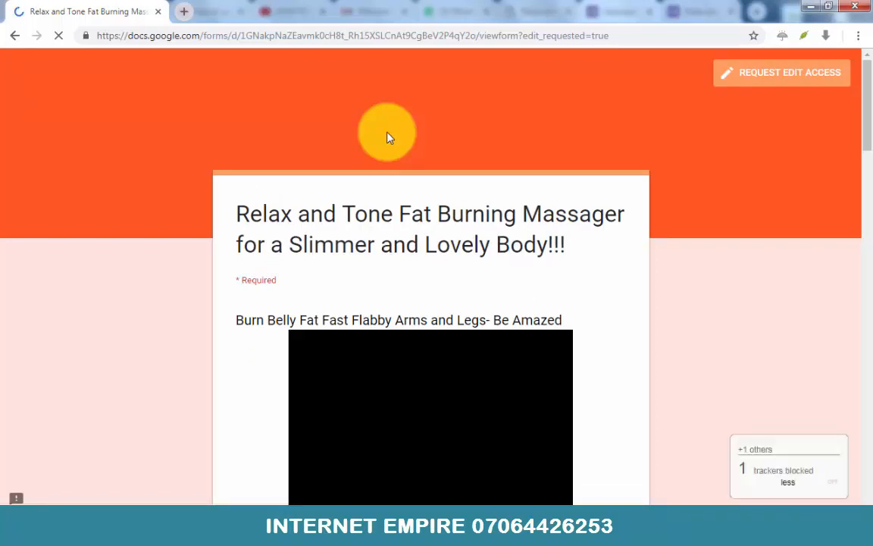
Step: Examine the form as a visitor sees it, checking the video, images, benefits list, order fields and quantity choices
scroll(386, 137, "down", 1)
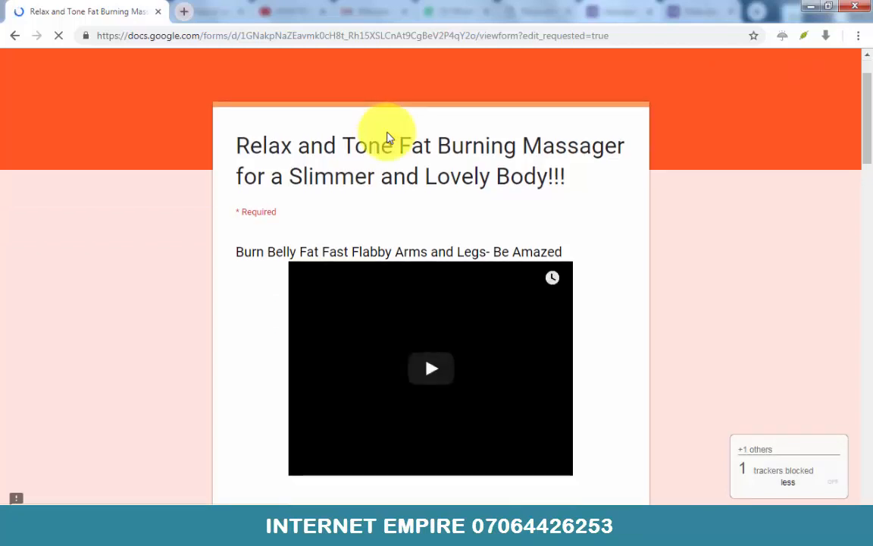
scroll(386, 136, "down", 2)
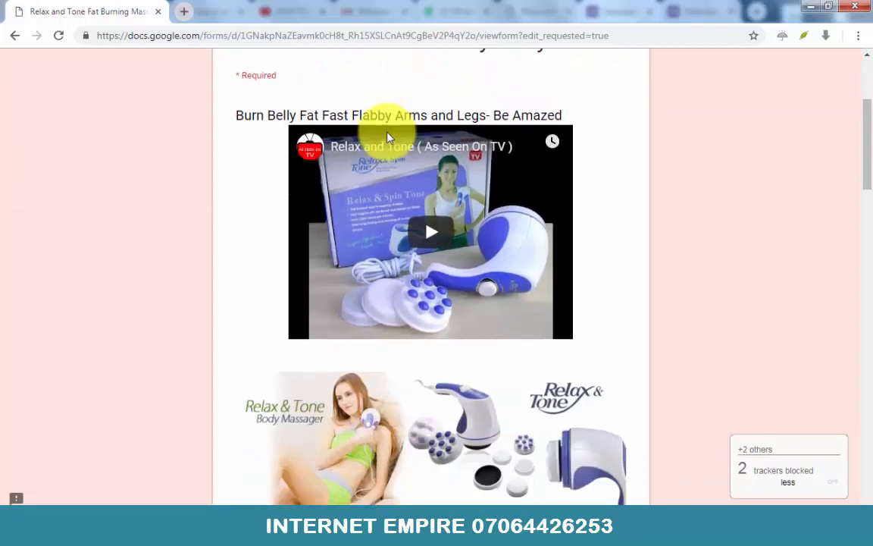
scroll(387, 137, "up", 3)
scroll(386, 137, "down", 3)
scroll(386, 136, "down", 10)
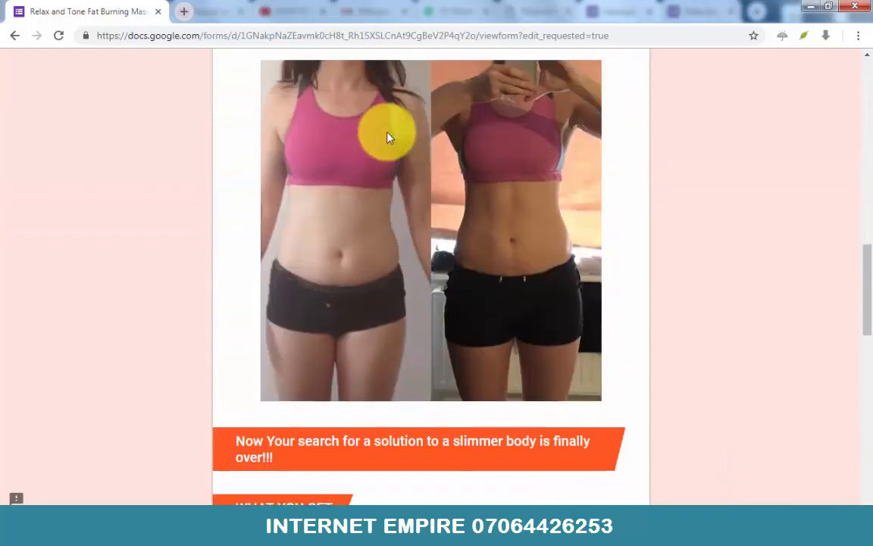
scroll(386, 136, "down", 8)
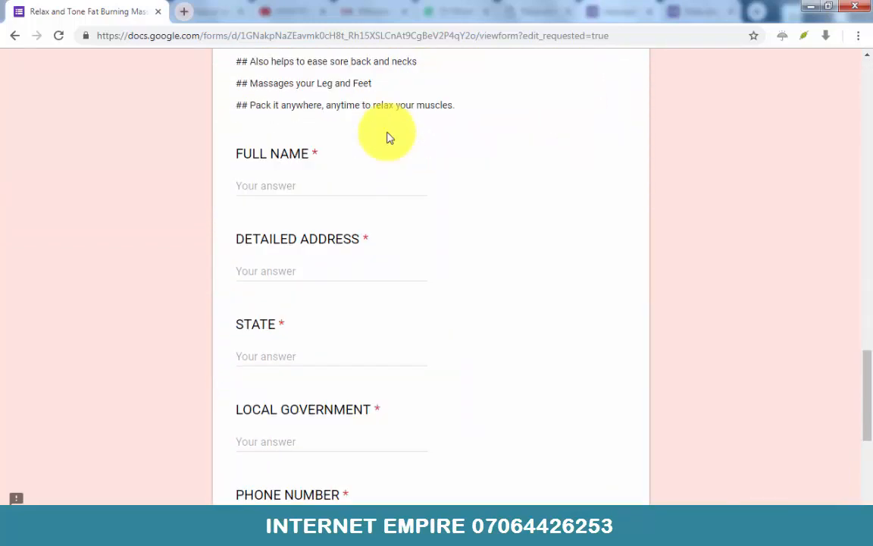
scroll(386, 136, "down", 5)
scroll(387, 137, "up", 6)
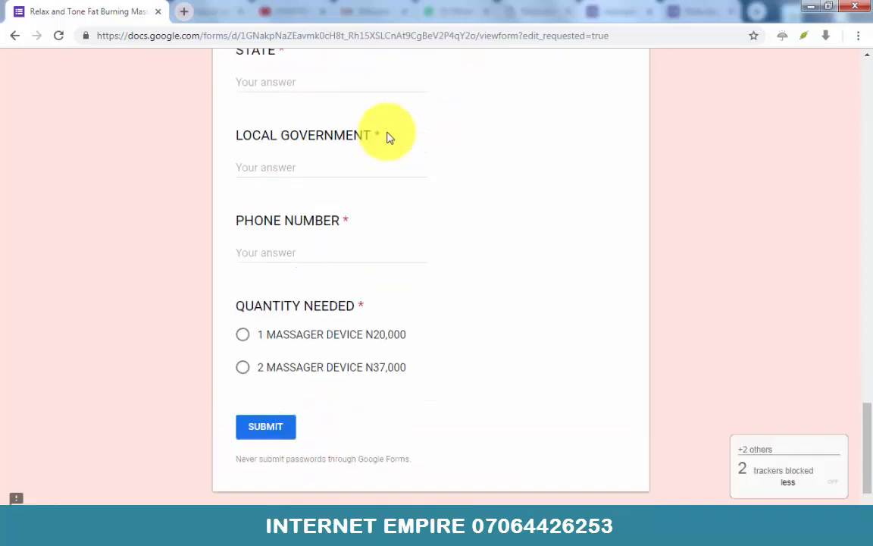
scroll(386, 136, "up", 3)
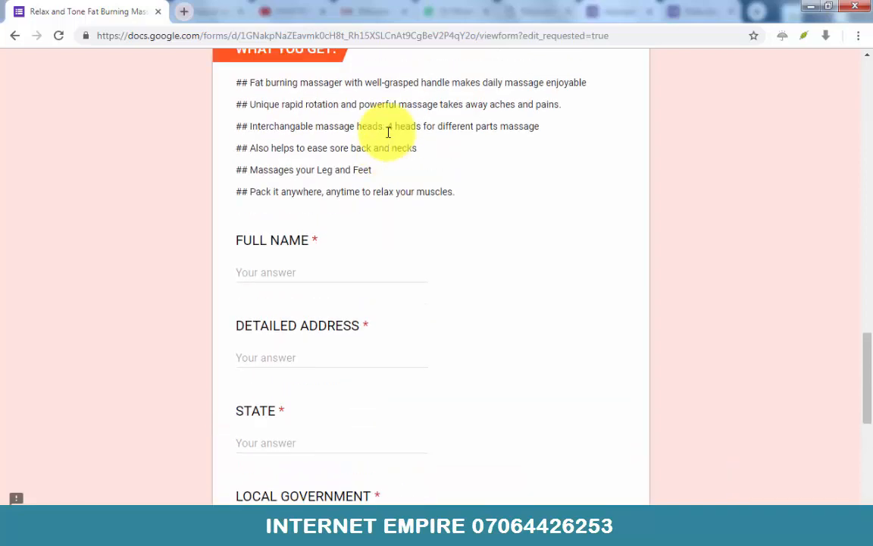
scroll(387, 136, "down", 4)
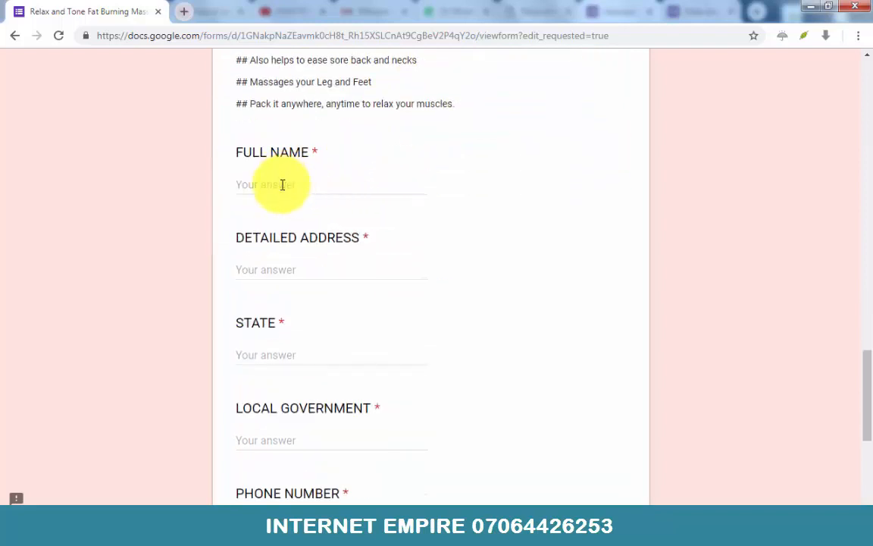
Step: Fill in the order form with the customer's full name and detailed address
left_click(282, 184)
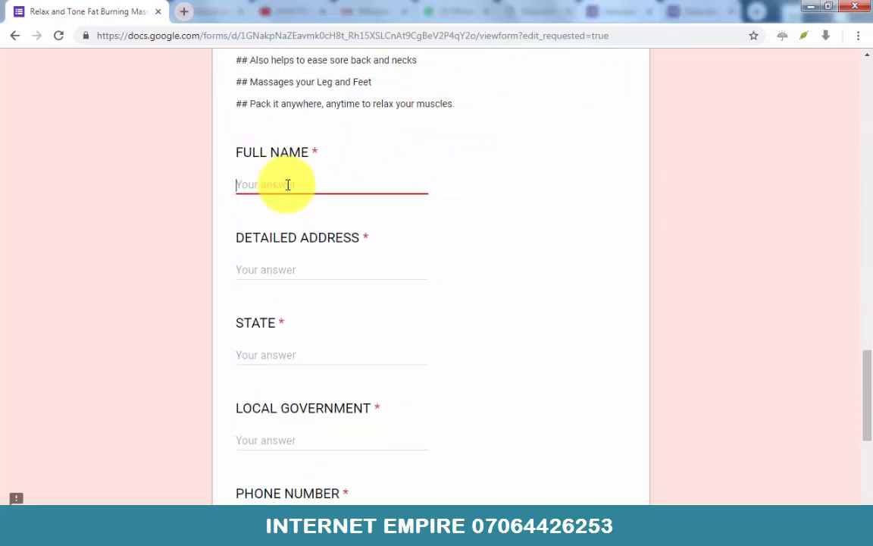
left_click(257, 269)
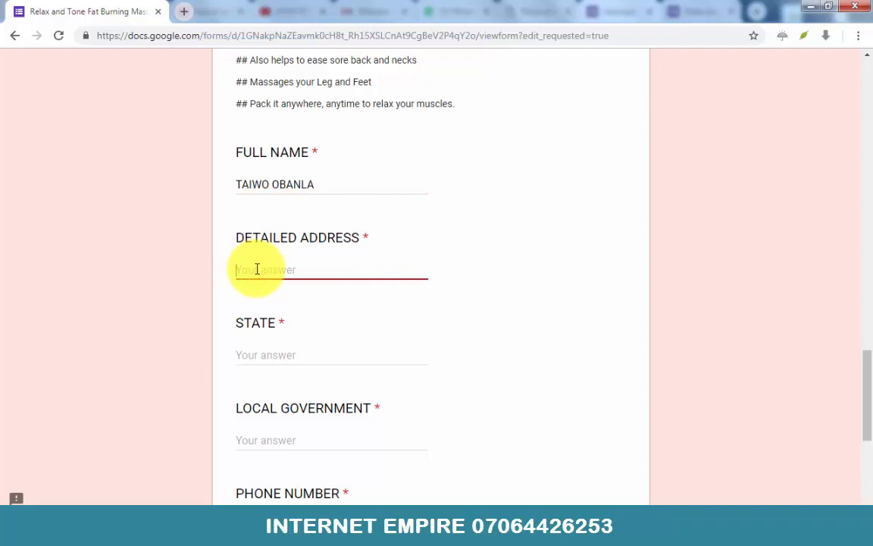
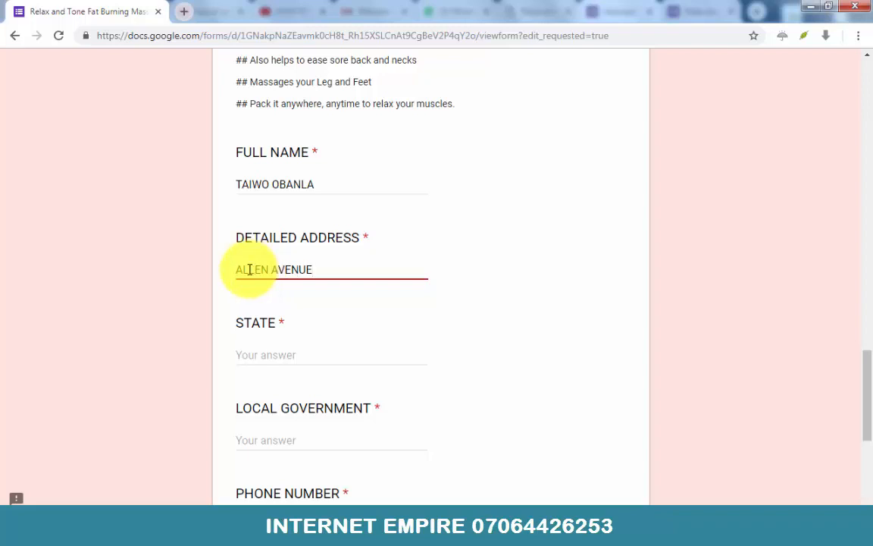
Step: Enter LAGOS as the state and IKEJA as the local government in the order form
scroll(255, 276, "down", 1)
left_click(261, 285)
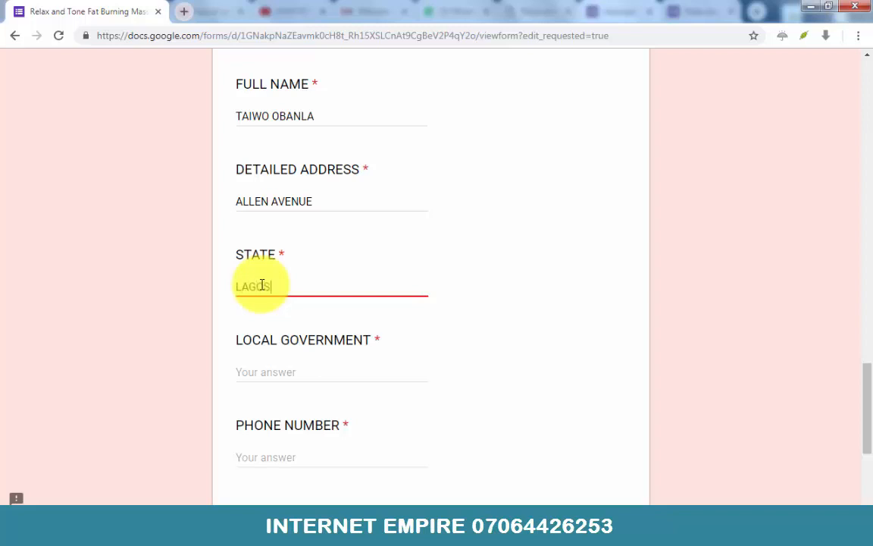
left_click(255, 369)
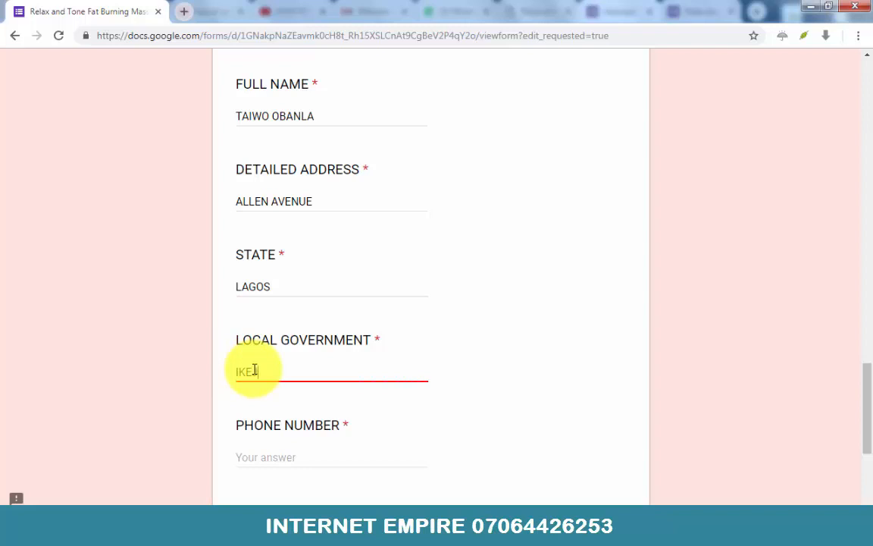
type("IKEJA")
Step: Complete the order with the customer's phone number and the 1 MASSAGER DEVICE N20,000 quantity, and submit it
scroll(254, 370, "down", 2)
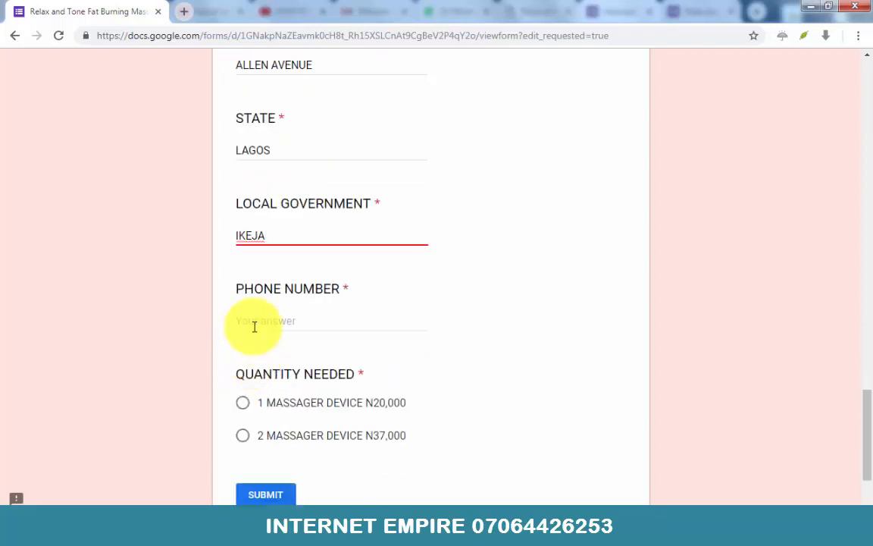
left_click(254, 324)
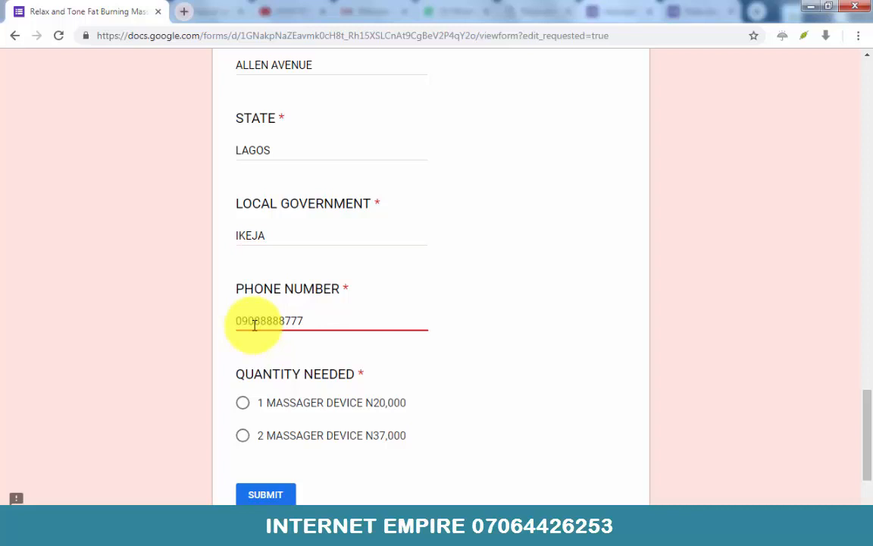
left_click(243, 406)
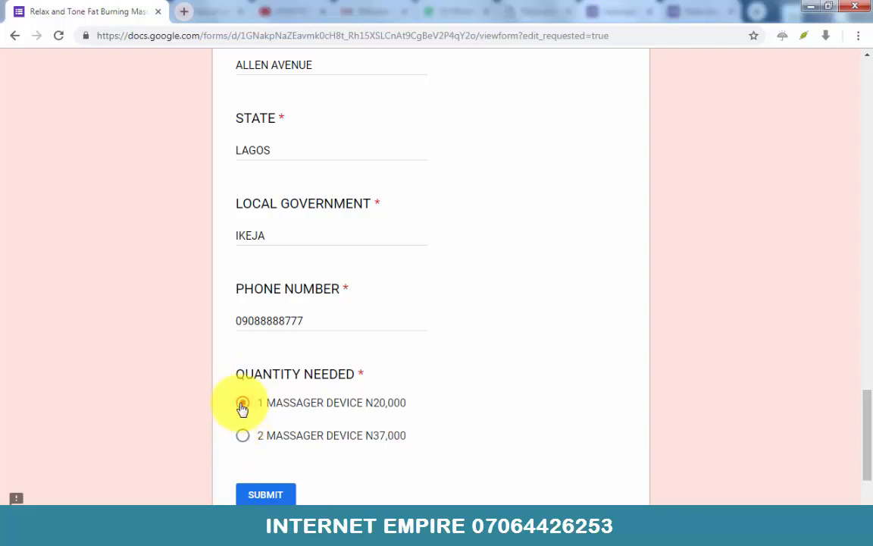
scroll(265, 485, "down", 1)
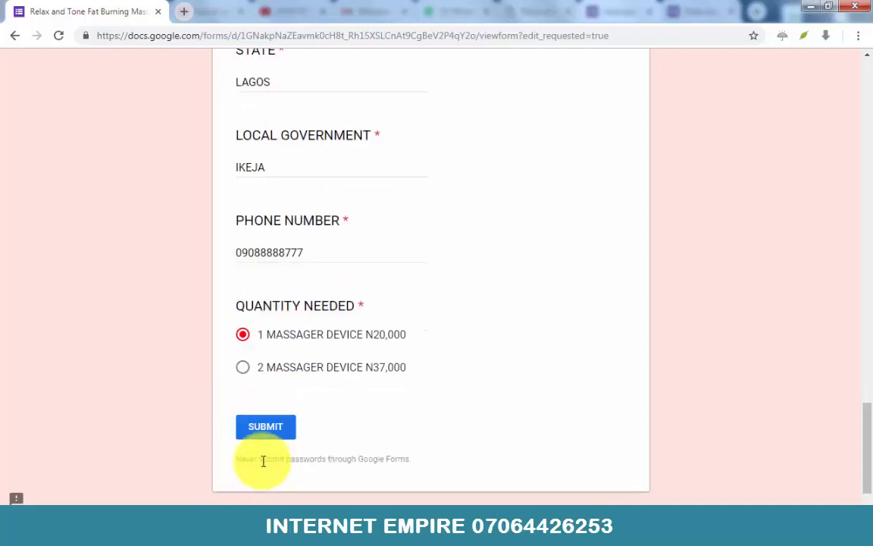
left_click(265, 435)
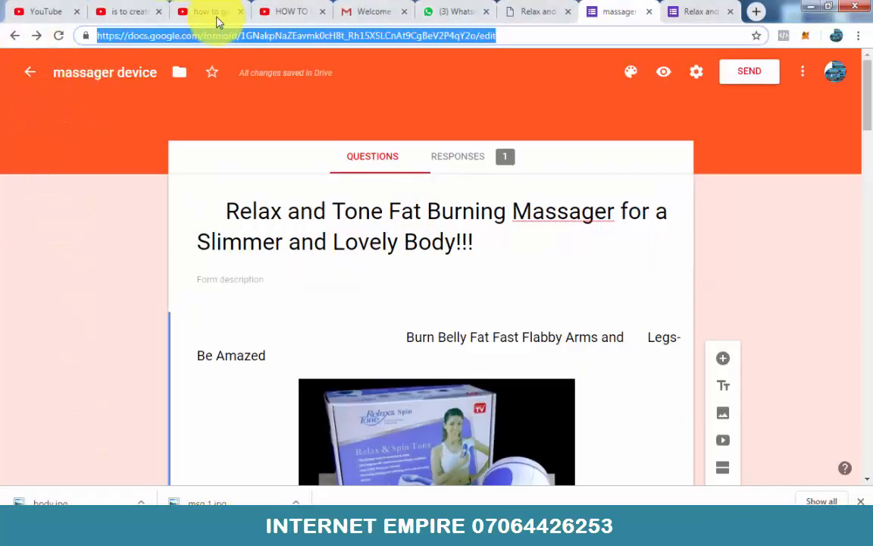
Step: Go from the Gmail page to Google Docs and switch to the Google Sheets home page
left_click(366, 12)
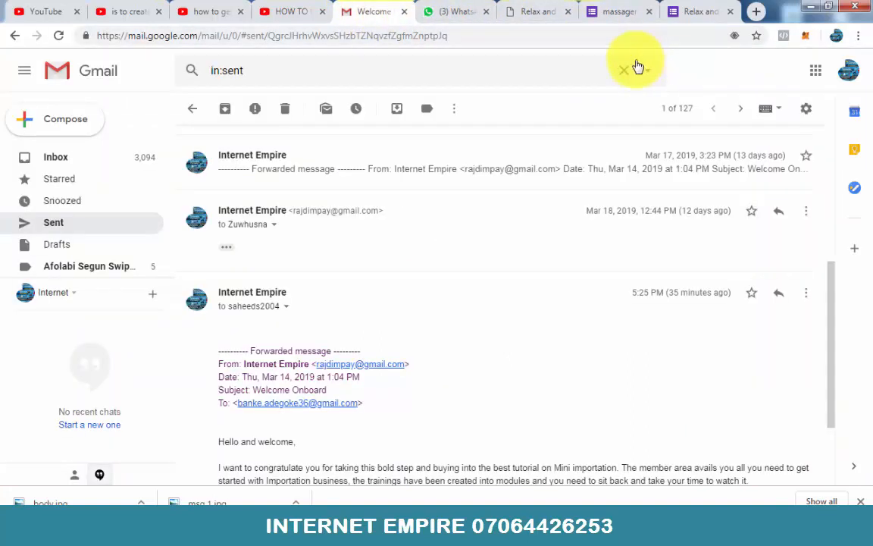
left_click(816, 72)
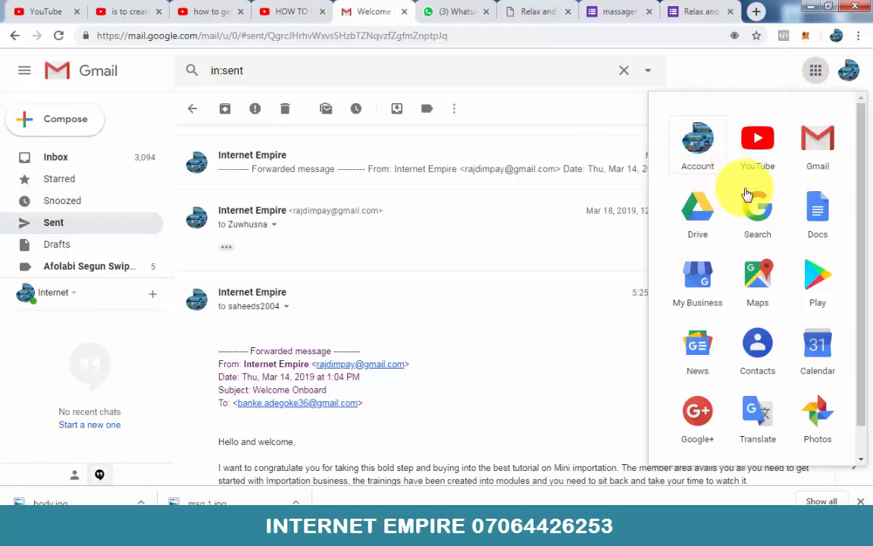
left_click(818, 214)
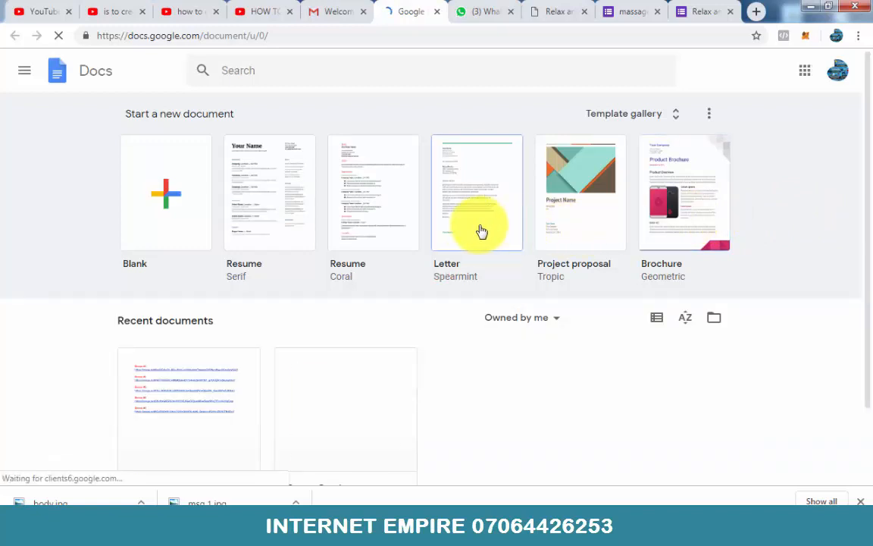
scroll(449, 236, "down", 2)
scroll(449, 237, "up", 2)
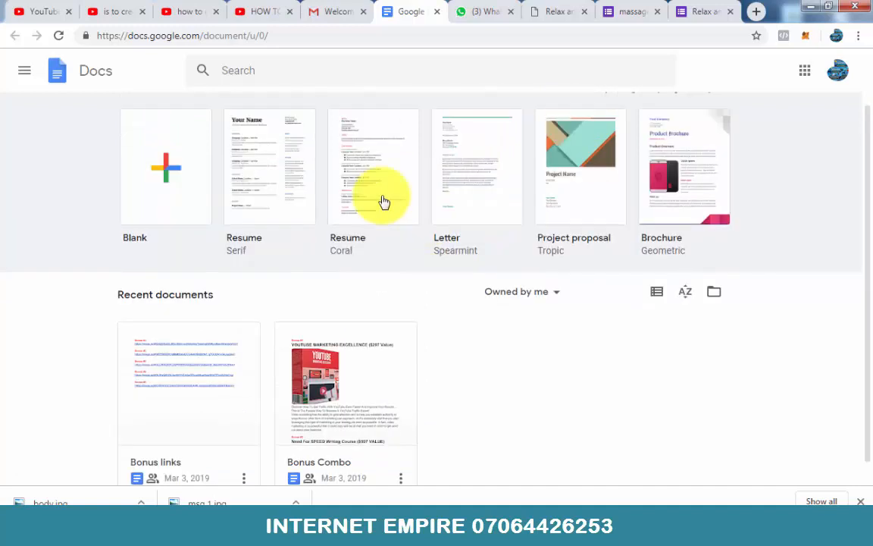
left_click(25, 72)
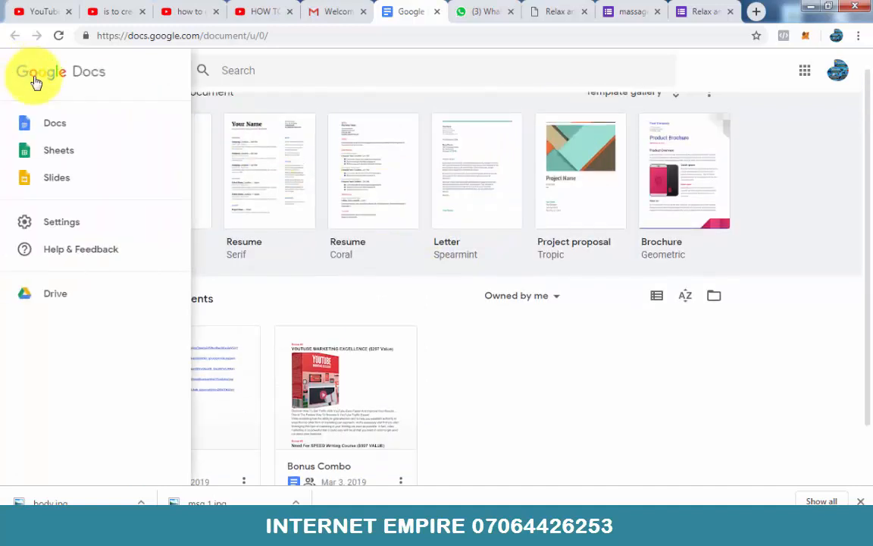
left_click(57, 151)
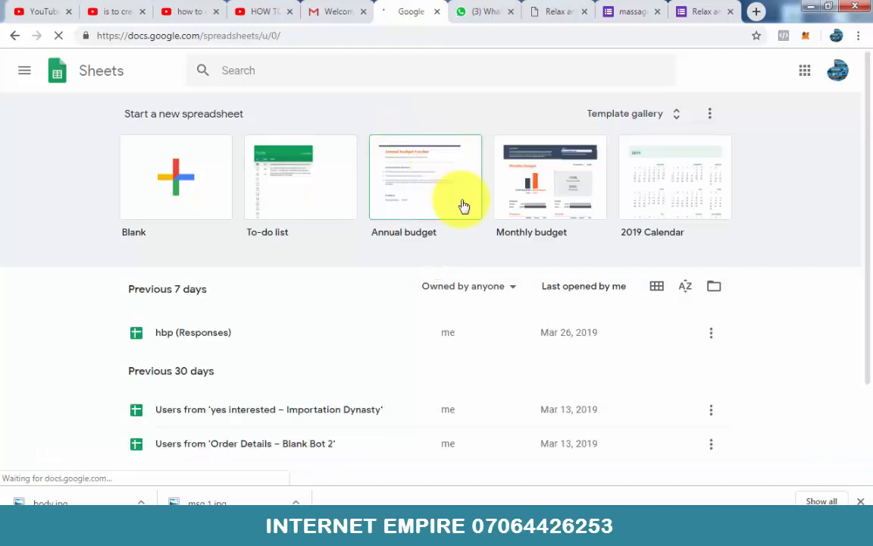
Step: Look through the list of recent spreadsheets in Google Sheets for form response sheets
scroll(463, 206, "down", 1)
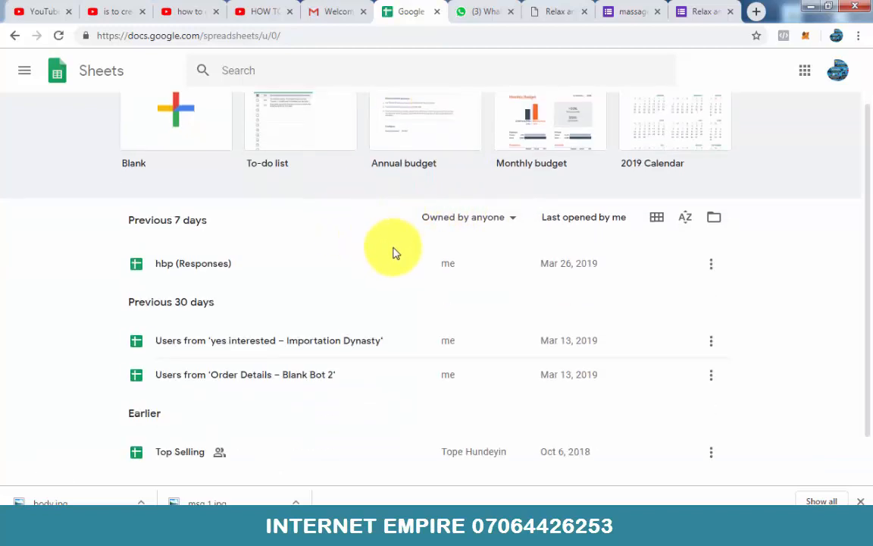
scroll(393, 253, "down", 1)
scroll(393, 253, "up", 1)
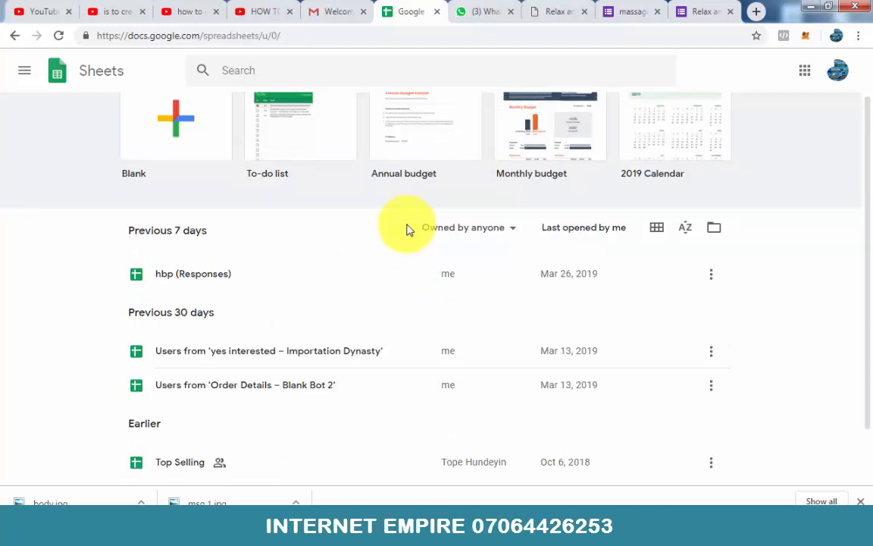
scroll(403, 235, "down", 1)
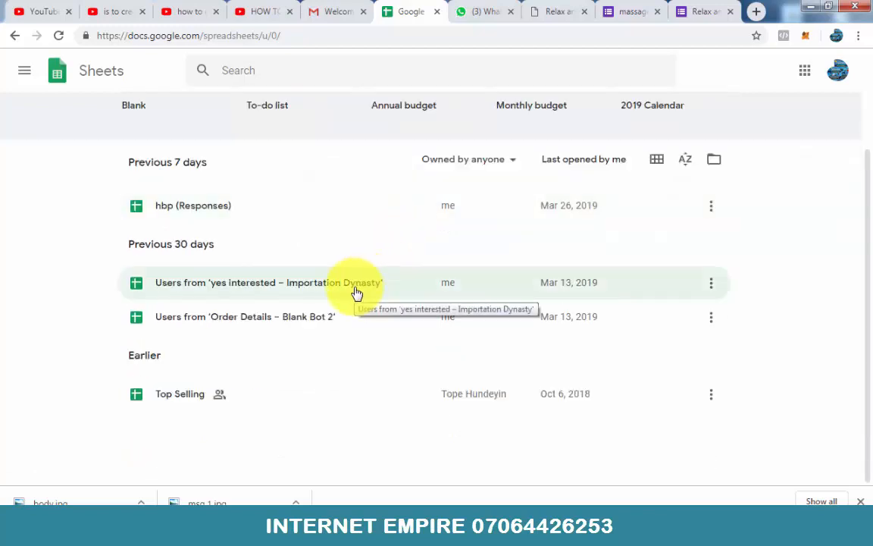
scroll(357, 294, "up", 1)
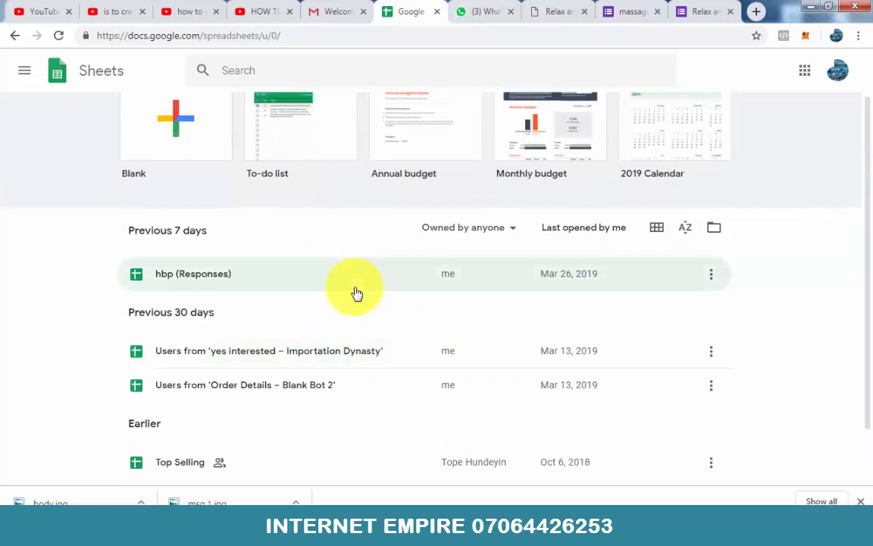
scroll(357, 294, "up", 1)
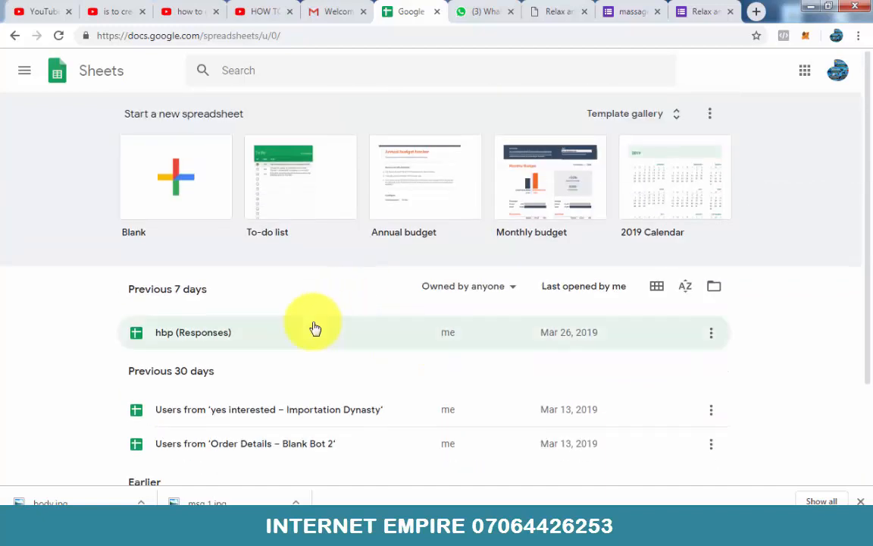
scroll(314, 327, "down", 2)
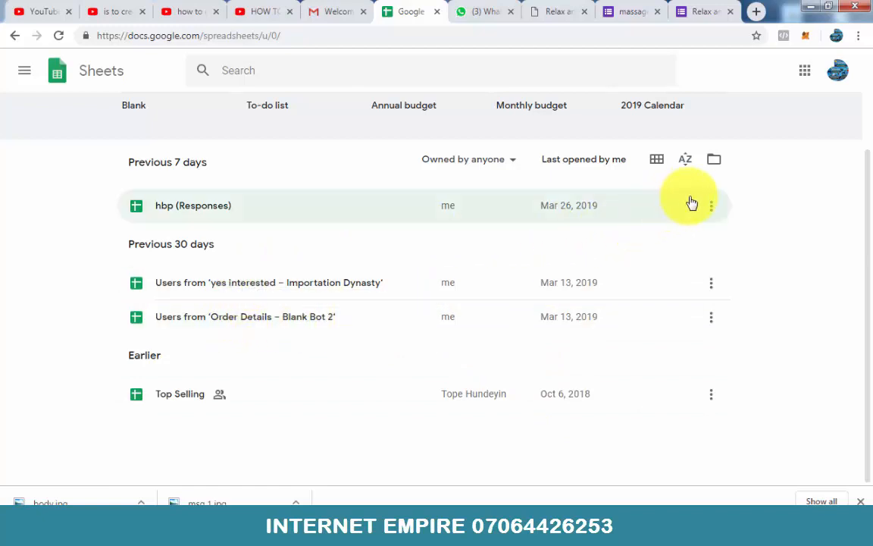
scroll(284, 284, "up", 1)
scroll(273, 282, "up", 1)
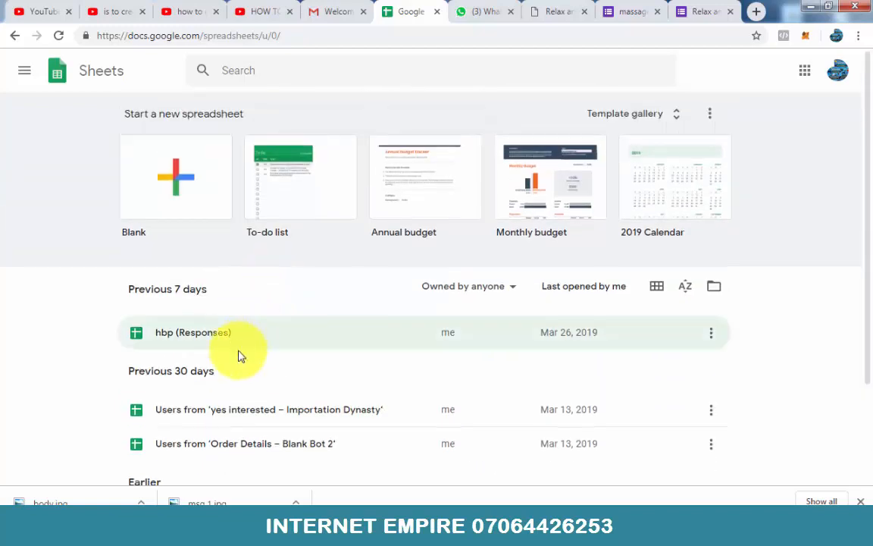
scroll(239, 356, "down", 1)
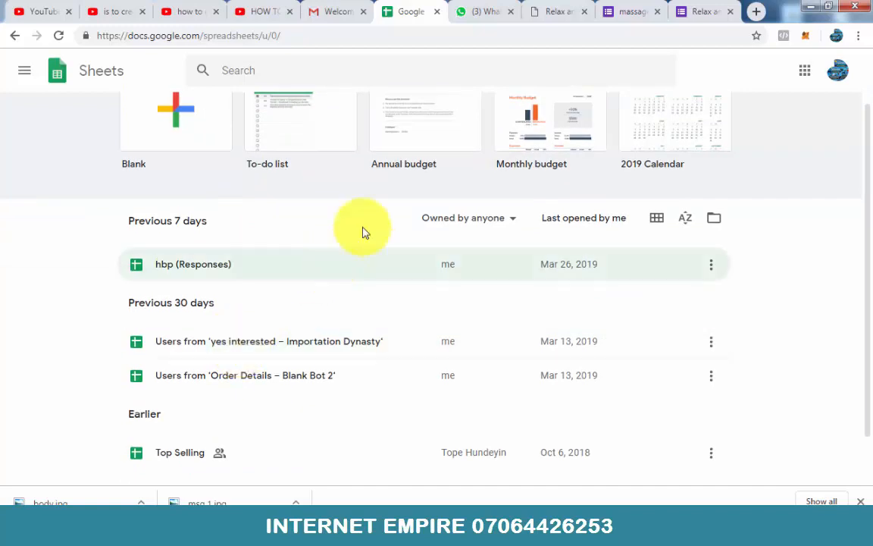
Step: Return to the massager device form editor and look over its response summary and its questions
left_click(632, 11)
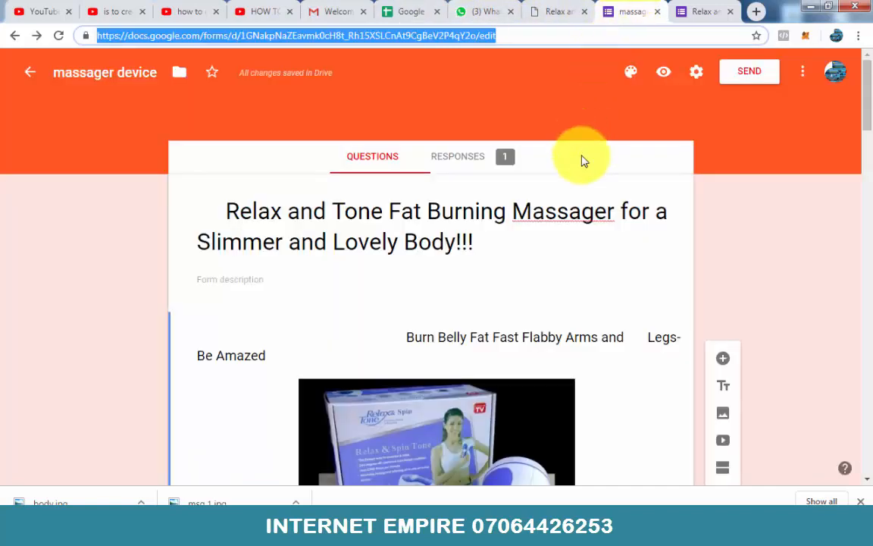
left_click(468, 161)
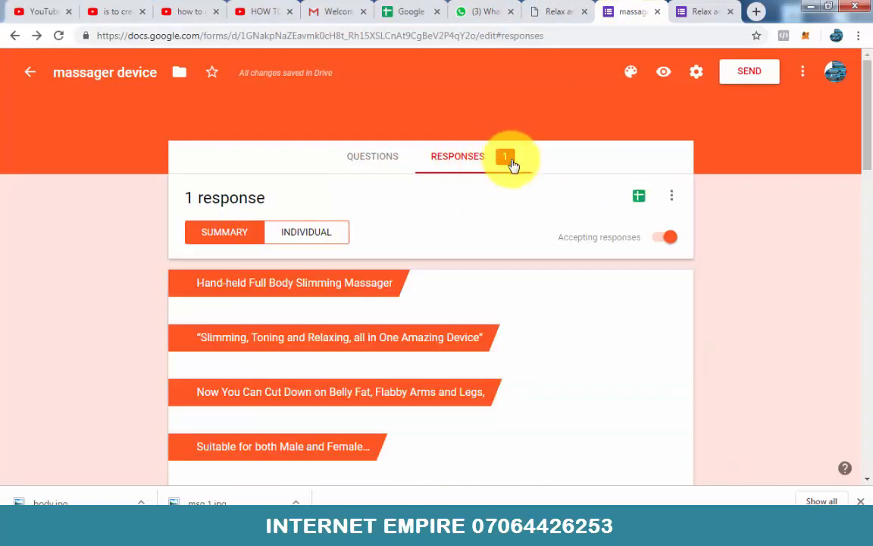
scroll(655, 186, "down", 1)
scroll(655, 185, "up", 1)
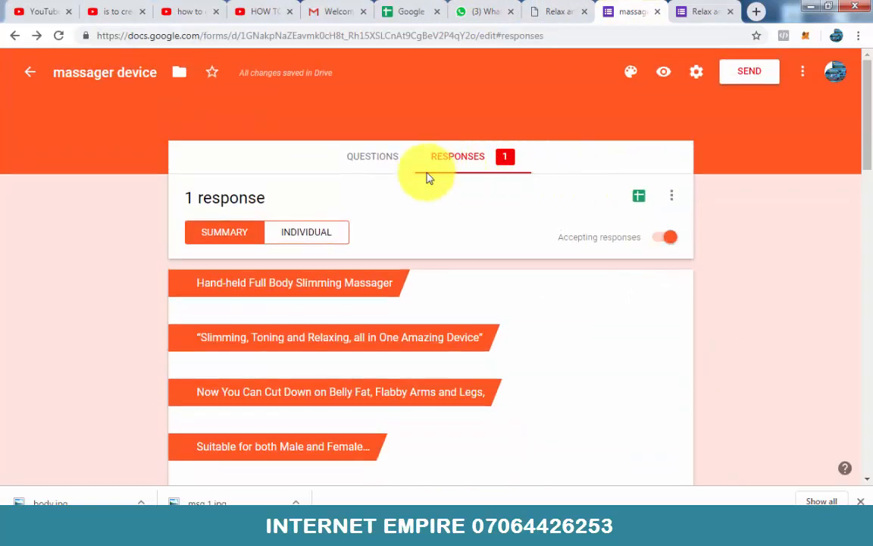
left_click(373, 158)
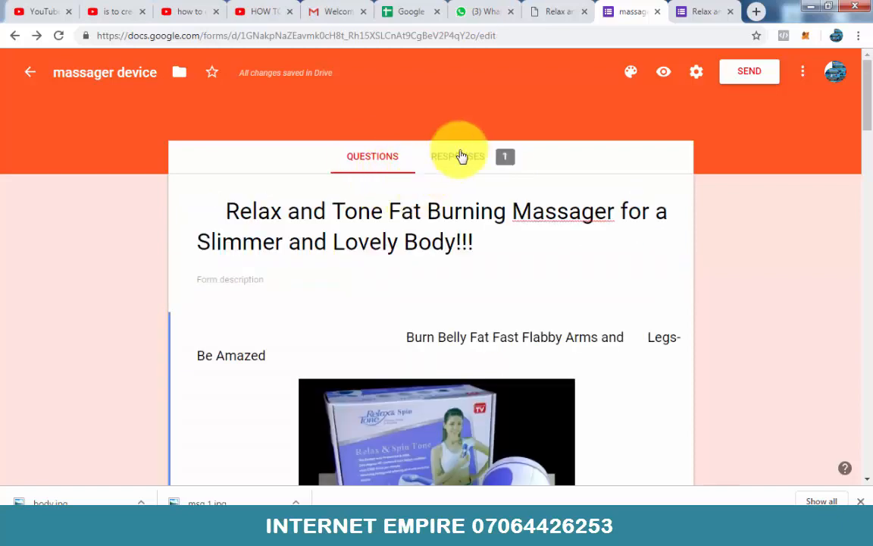
scroll(520, 292, "down", 10)
scroll(476, 320, "down", 13)
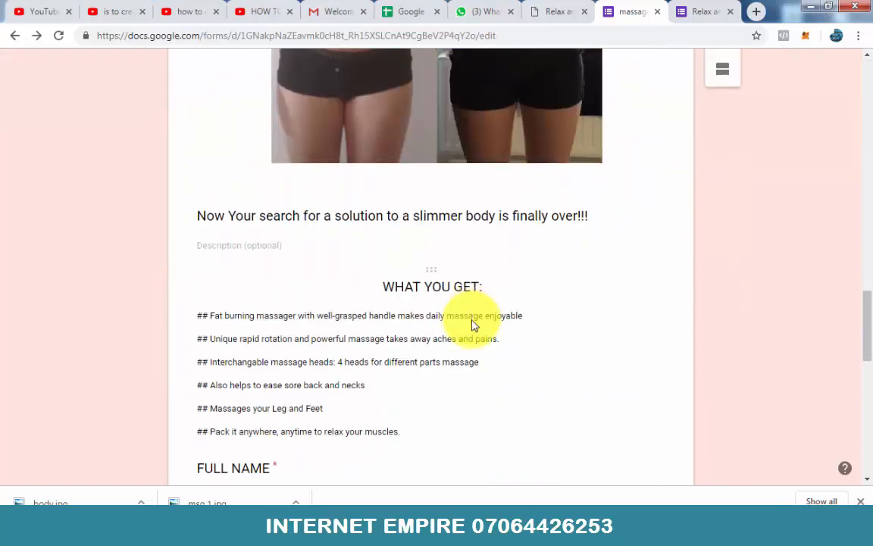
scroll(471, 320, "up", 2)
scroll(471, 321, "up", 15)
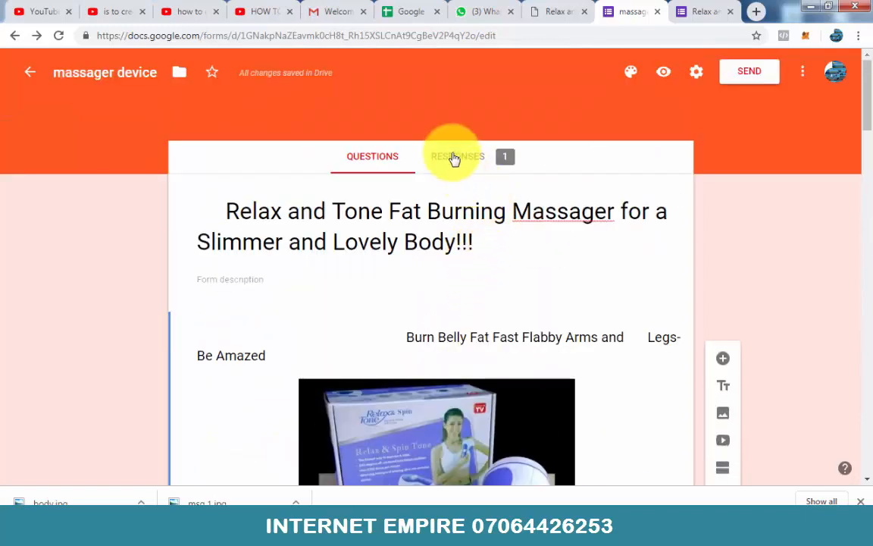
Step: Review the form's response summary down through the order details to the QUANTITY NEEDED chart
left_click(453, 159)
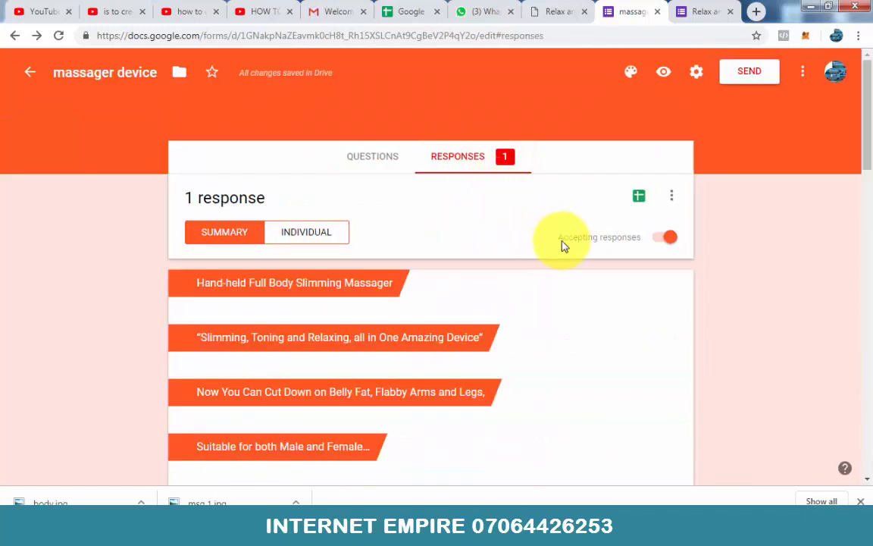
scroll(559, 247, "down", 4)
scroll(539, 270, "down", 10)
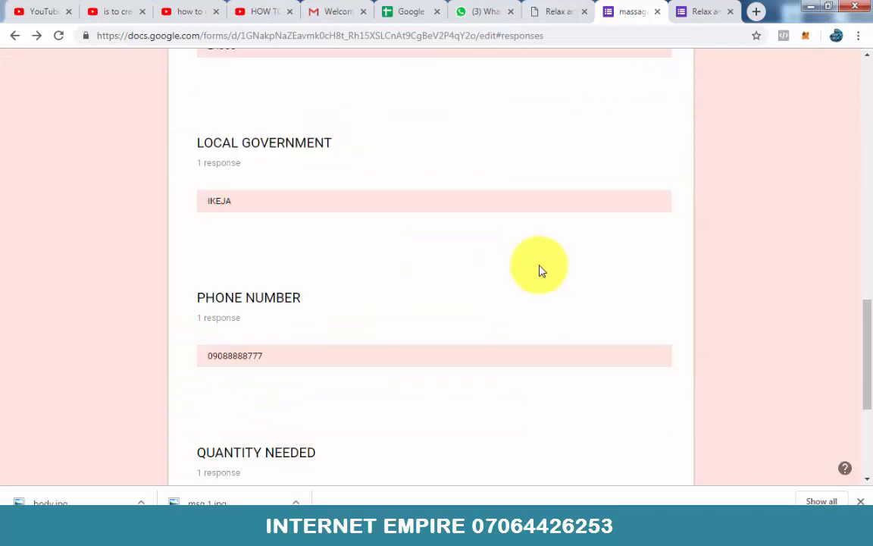
scroll(538, 271, "up", 1)
scroll(538, 271, "down", 1)
scroll(539, 271, "down", 4)
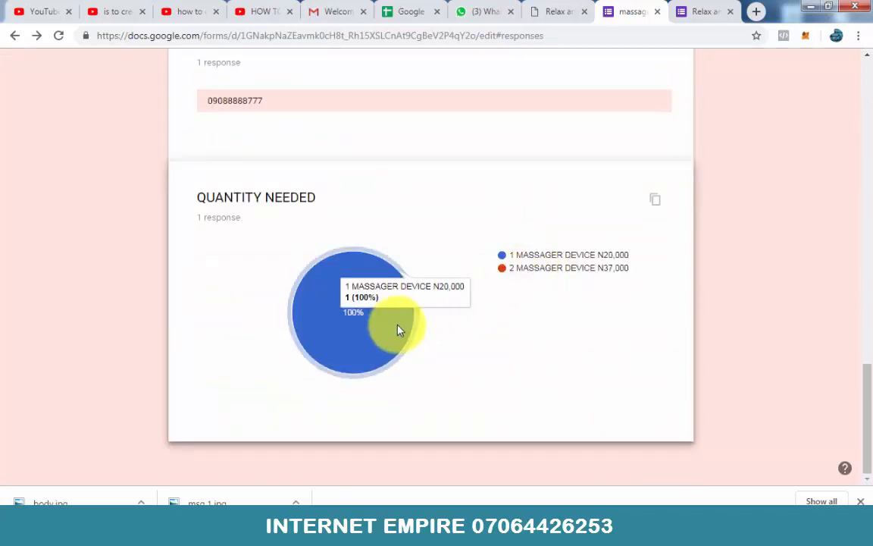
Step: Create a new spreadsheet as the destination for the massager device form's responses
scroll(502, 275, "up", 15)
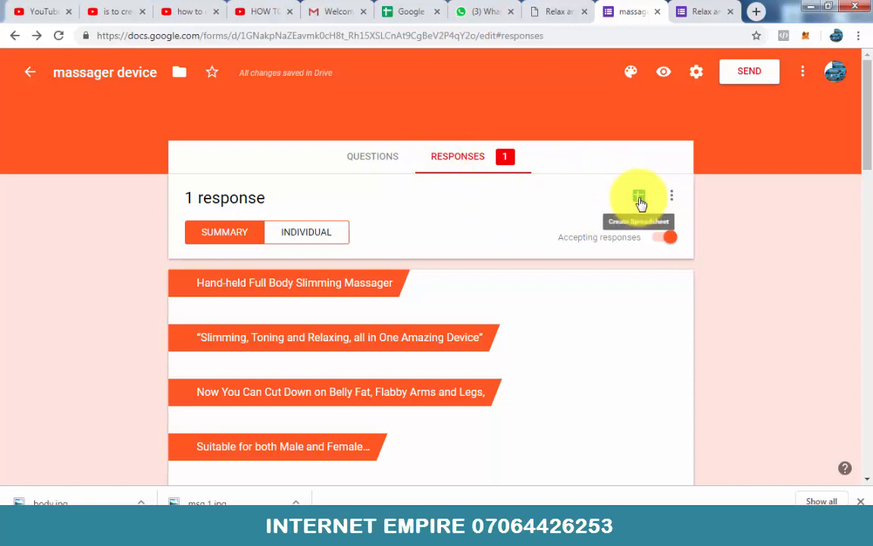
left_click(639, 199)
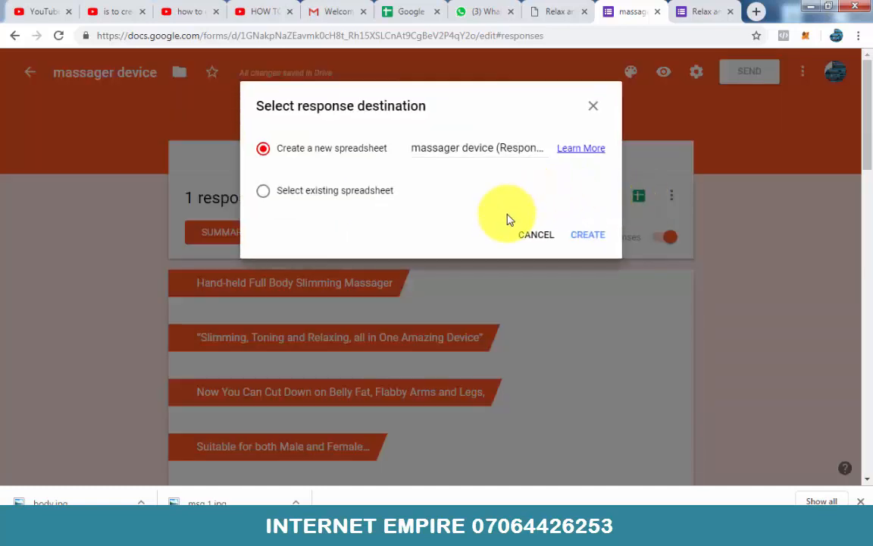
left_click(588, 239)
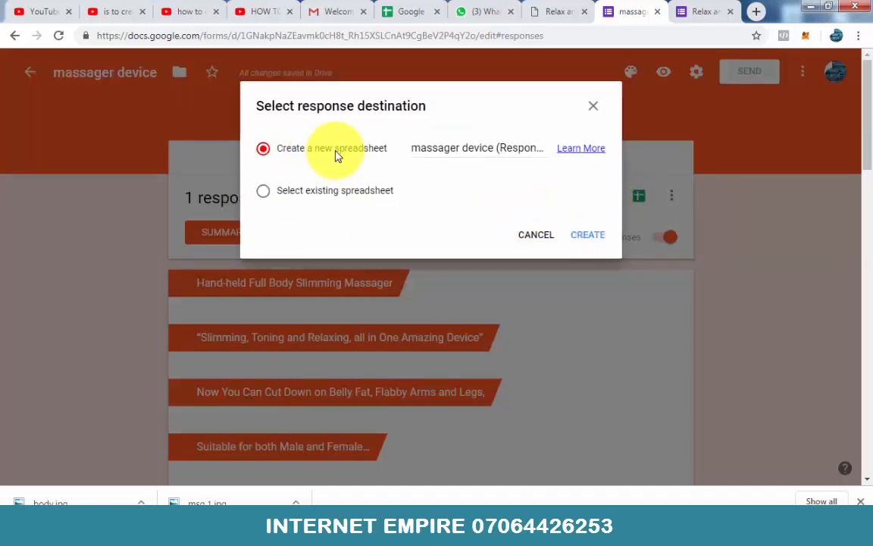